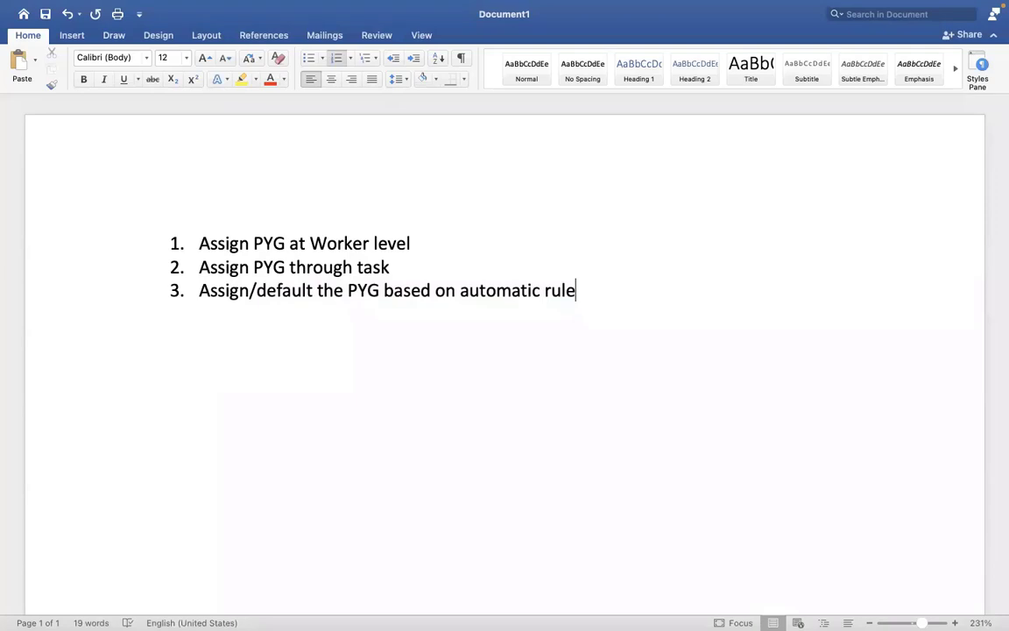
Add list item 4 'EIB – ASSIGN PAY GROUP THROUGH EIB' in Word and select it
key(Return)
text(EIB - ASSI)
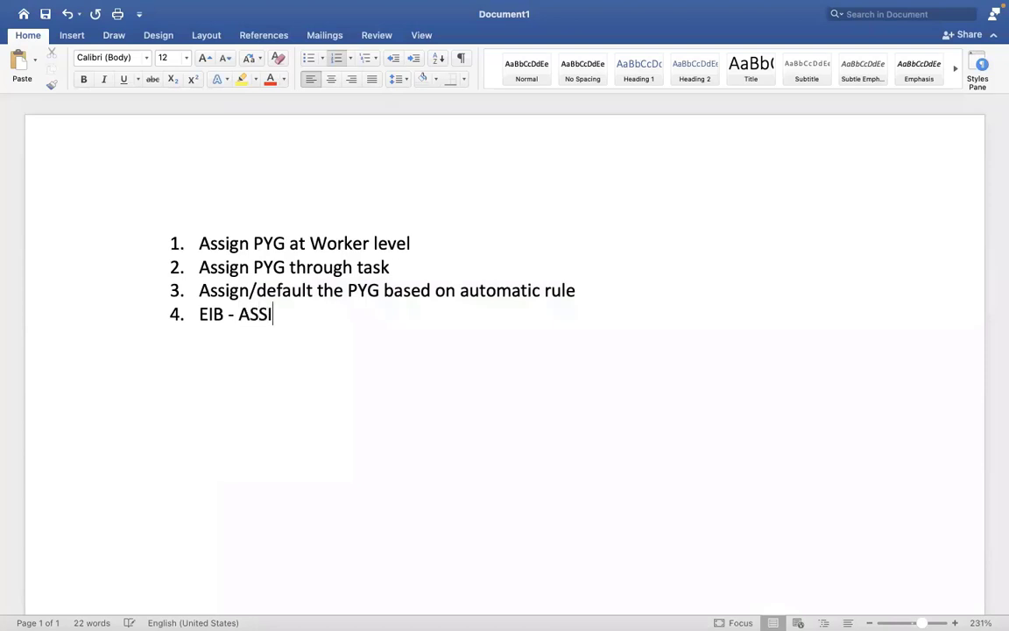
text(GN PAY GRO)
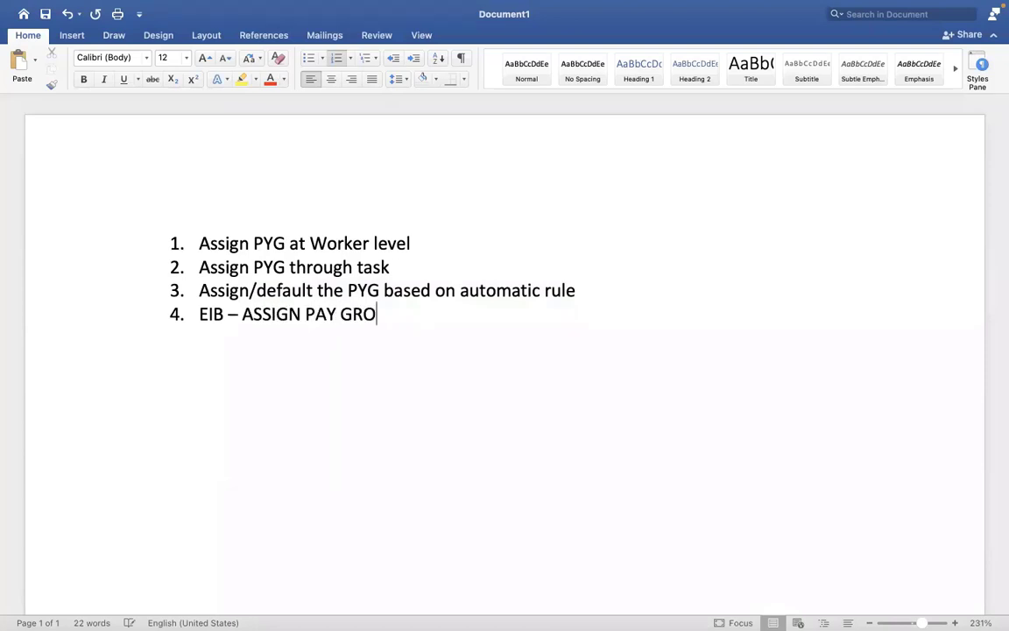
text(UP THROUGH EIB)
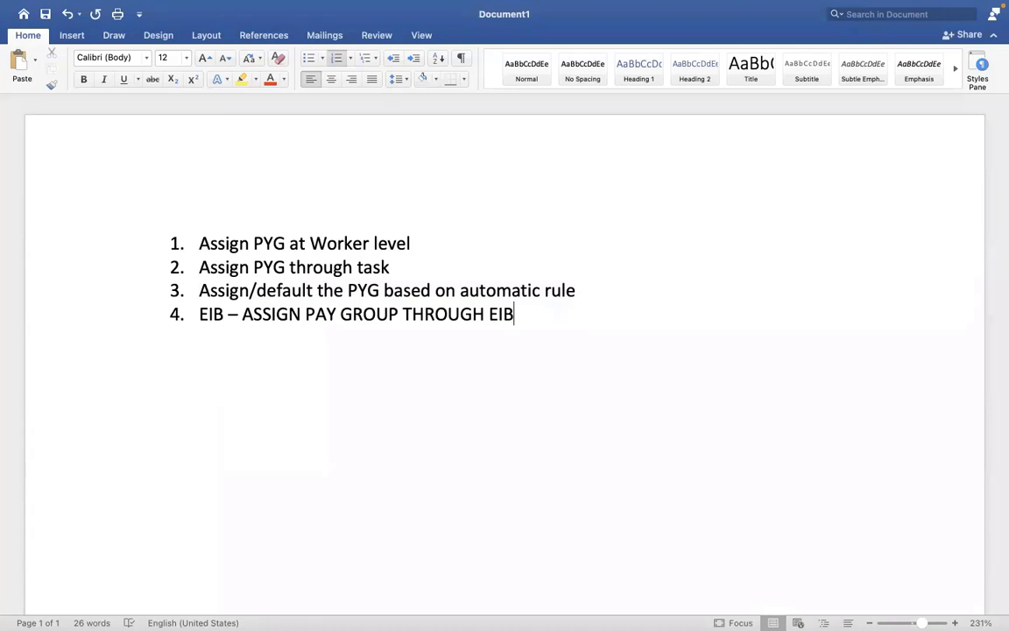
drag(515, 313, 199, 314)
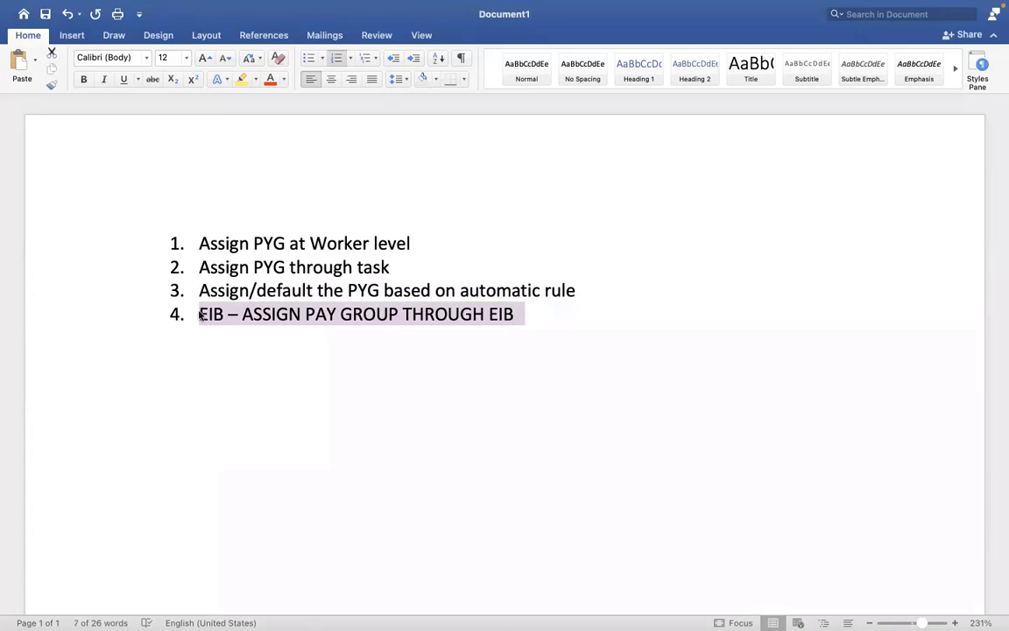
key(ctrl+Right)
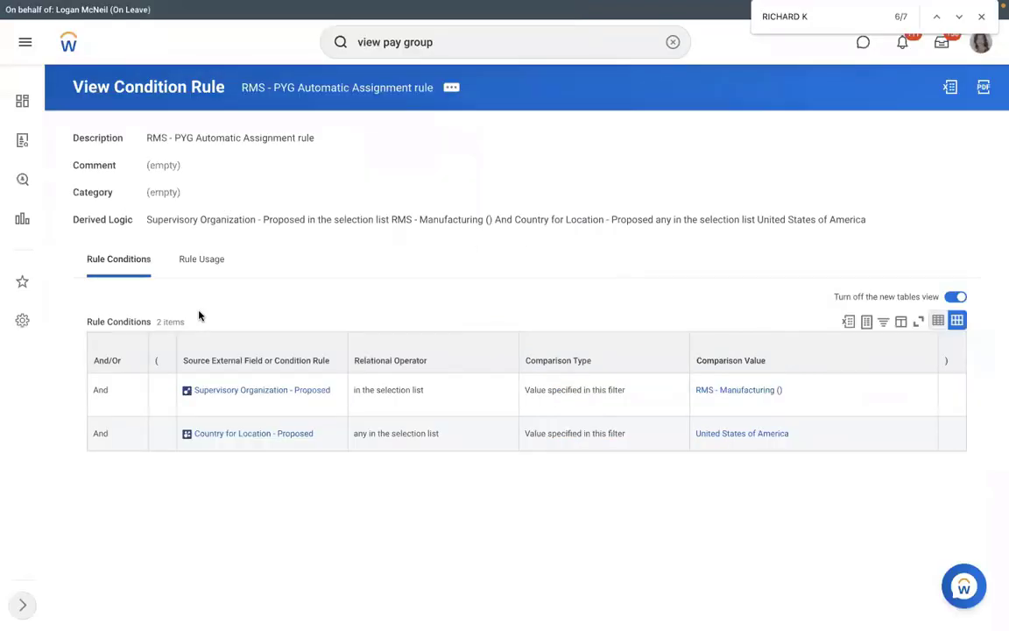
Extend item 4 with '– ASSIGN /CHANGE THE PYG for mass employees?'
key(ctrl+Left)
click(534, 323)
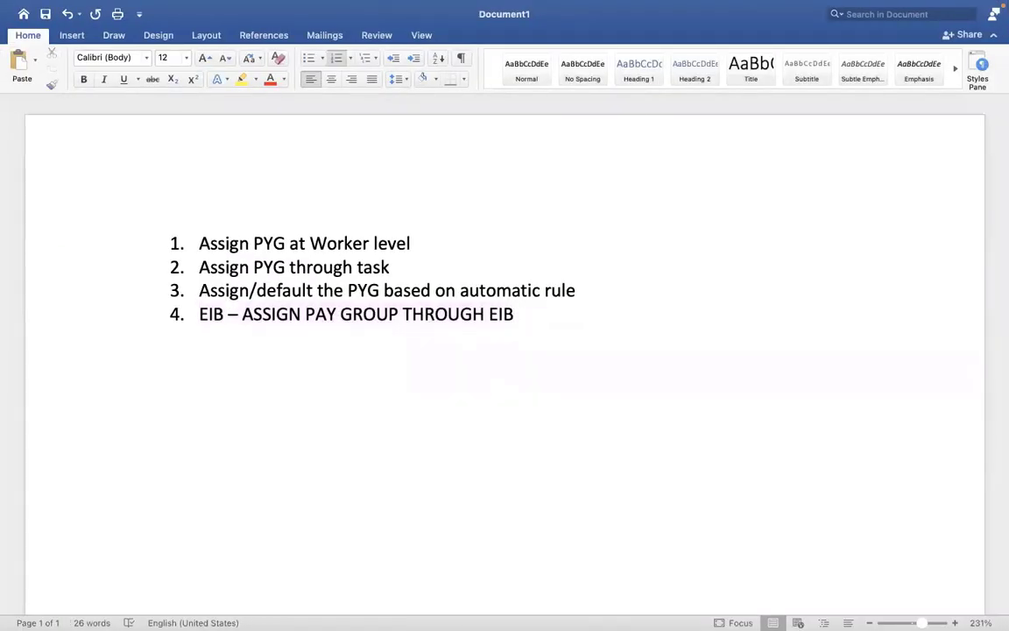
text(- ASSI)
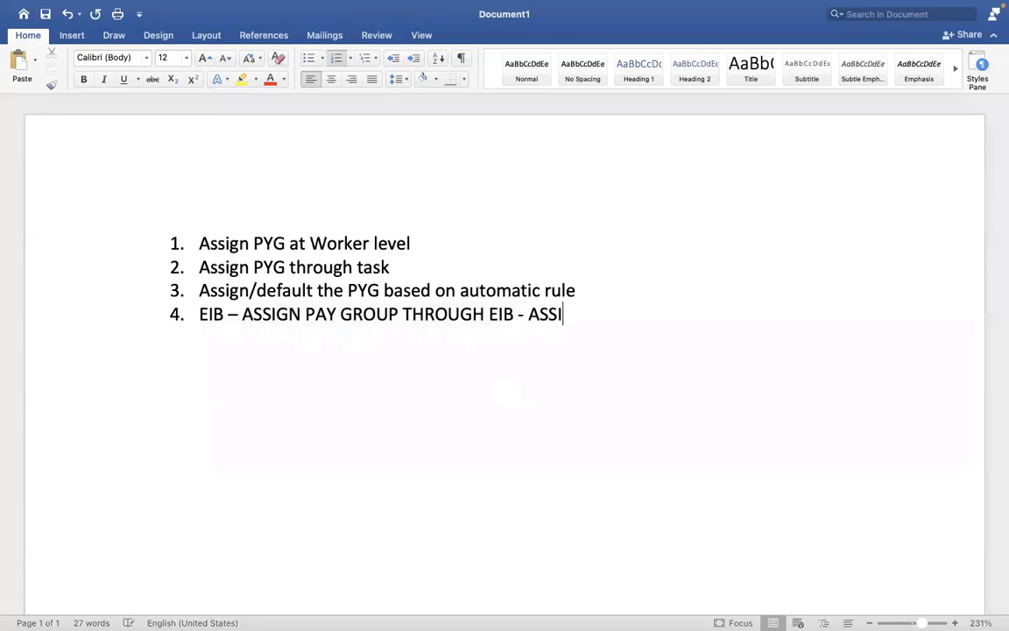
text(GN /CHANGE THE p)
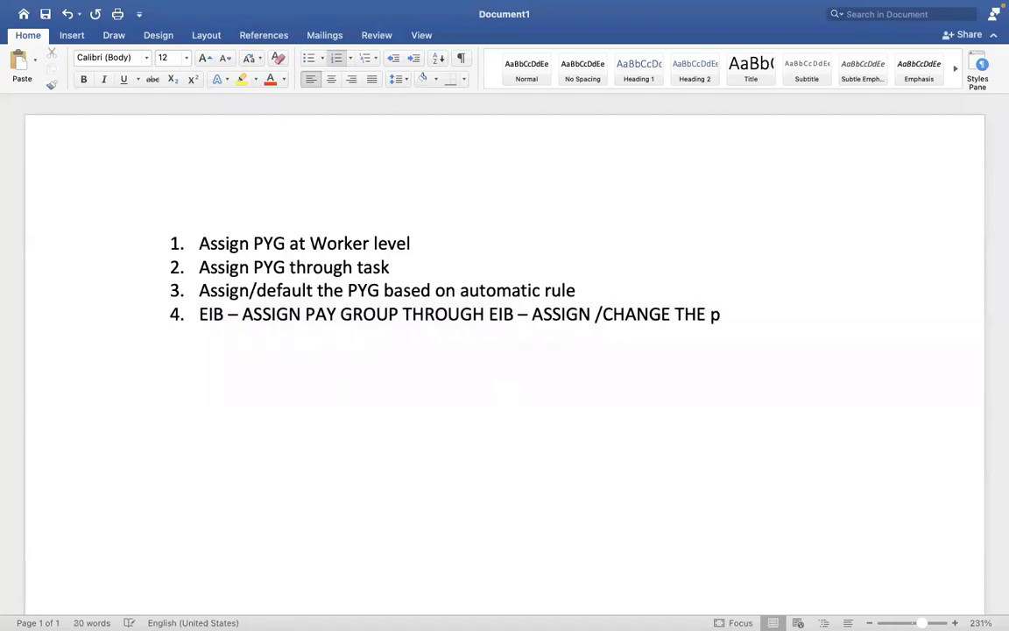
key(BackSpace)
text(PYG for)
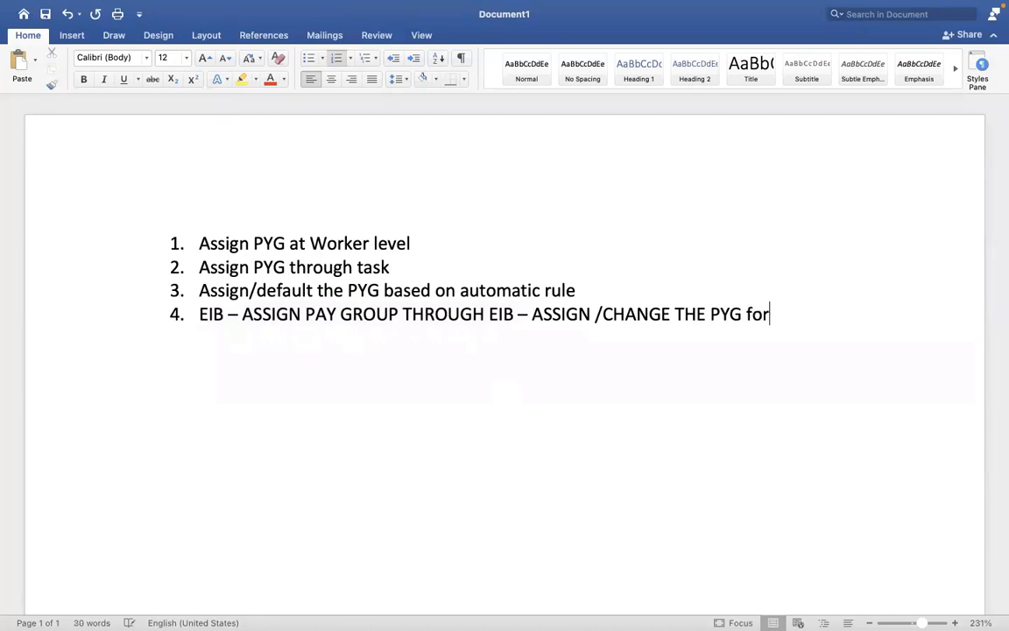
text( mass employees)
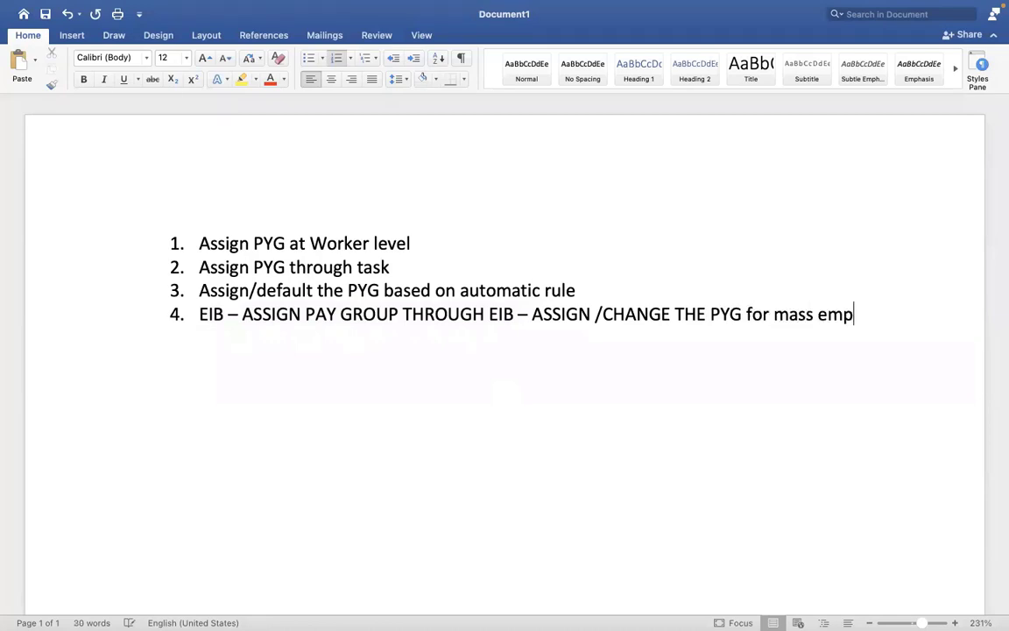
text(?)
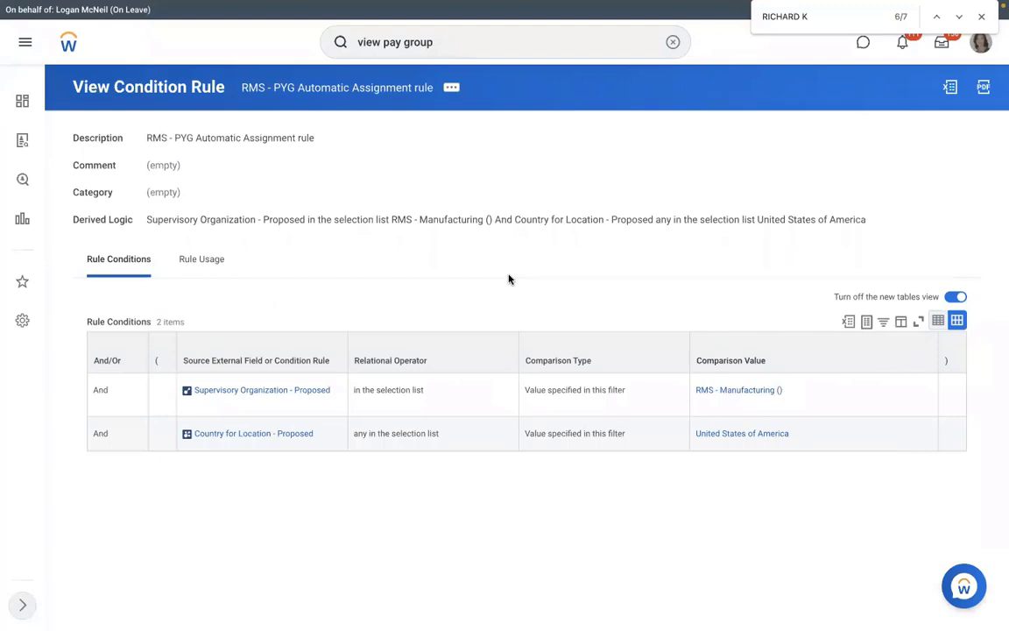
Select items 1–2, then the words 'EIB – ASSIGN', checking against the Workday rule page
key(ctrl+Left)
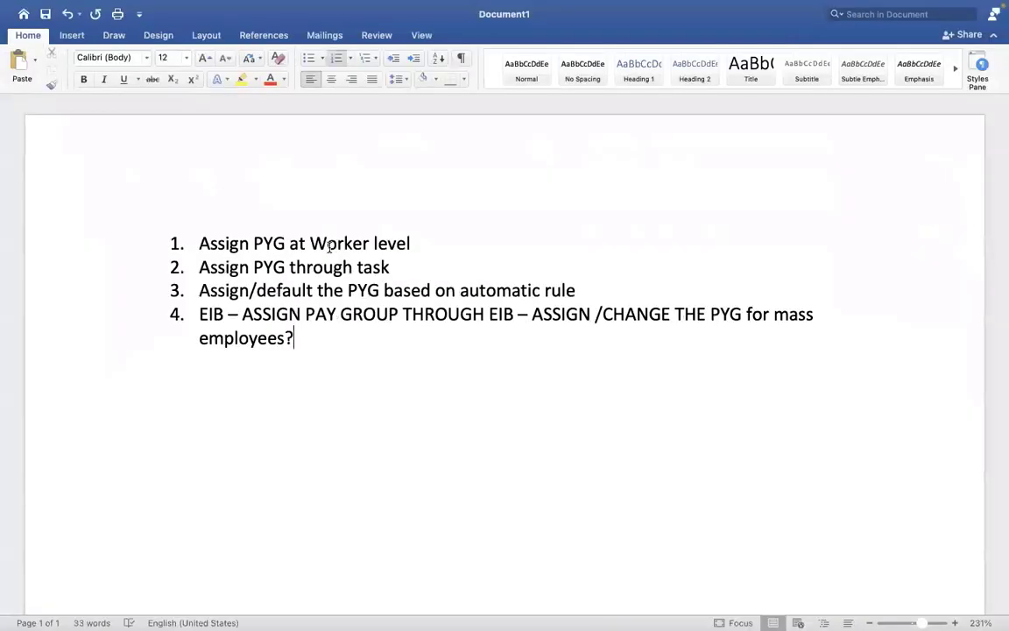
triple_click(331, 247)
shift+click(206, 257)
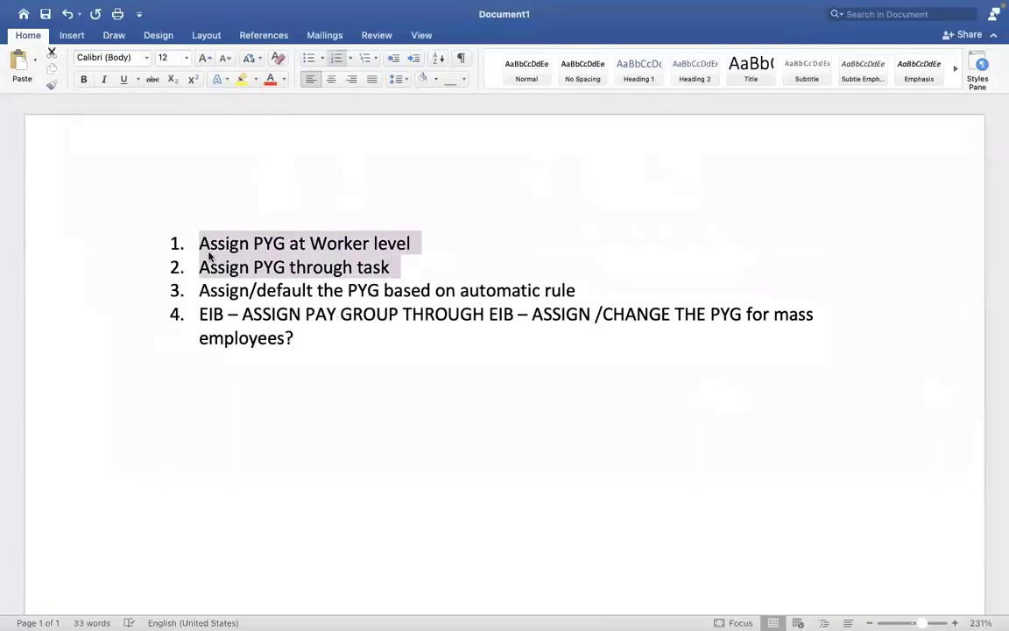
key(ctrl+Right)
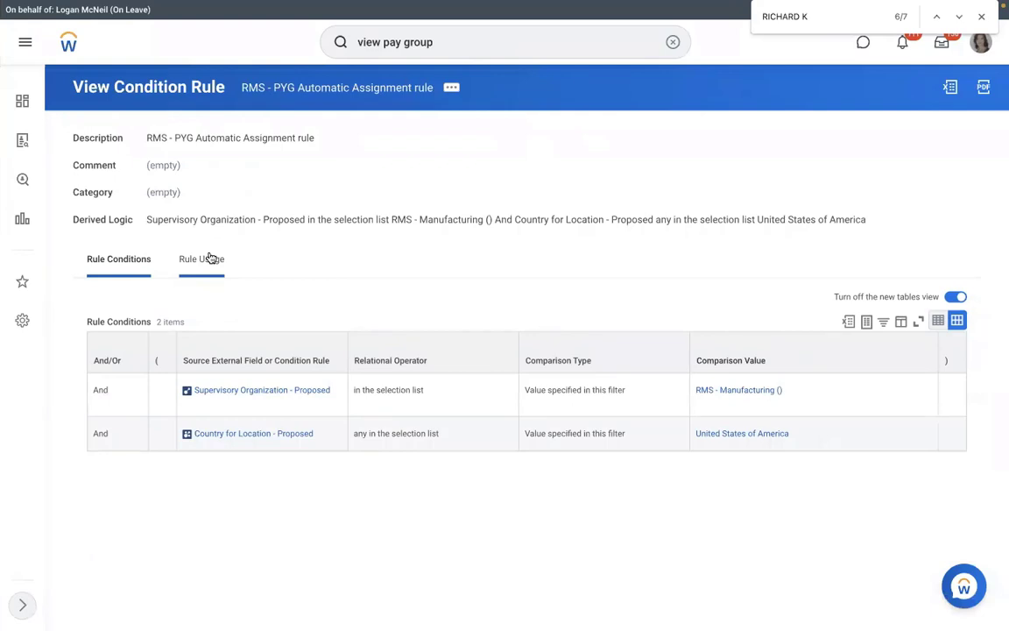
key(ctrl+Left)
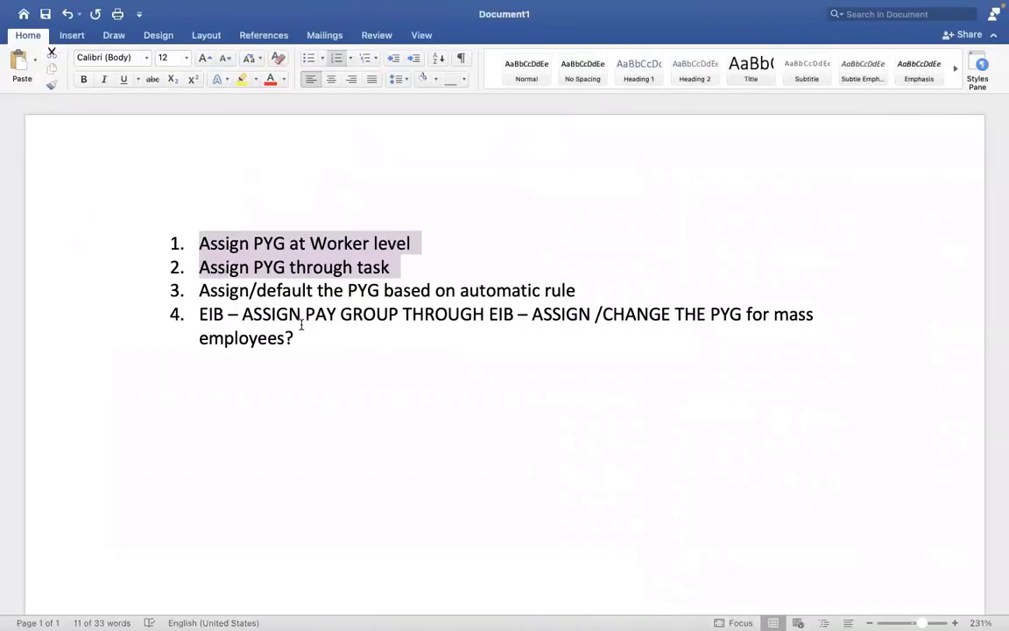
drag(304, 318, 199, 316)
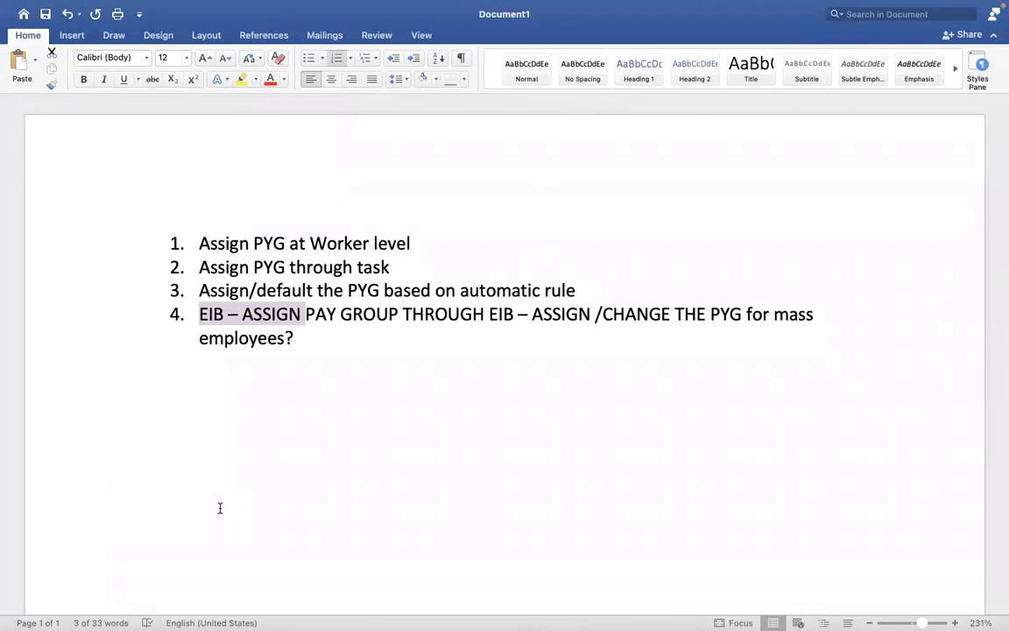
key(ctrl+Right)
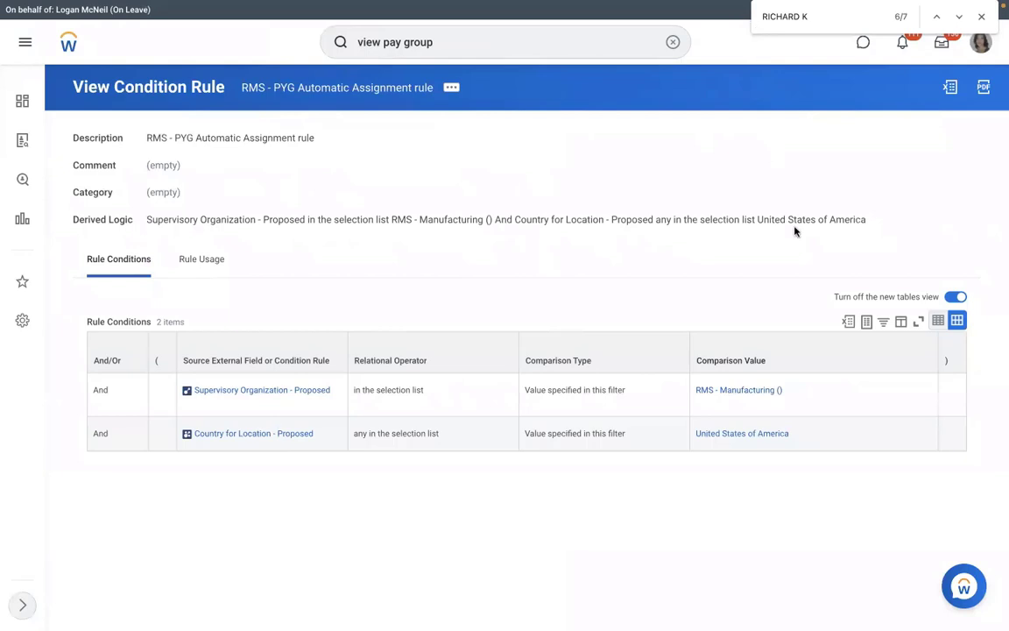
click(673, 42)
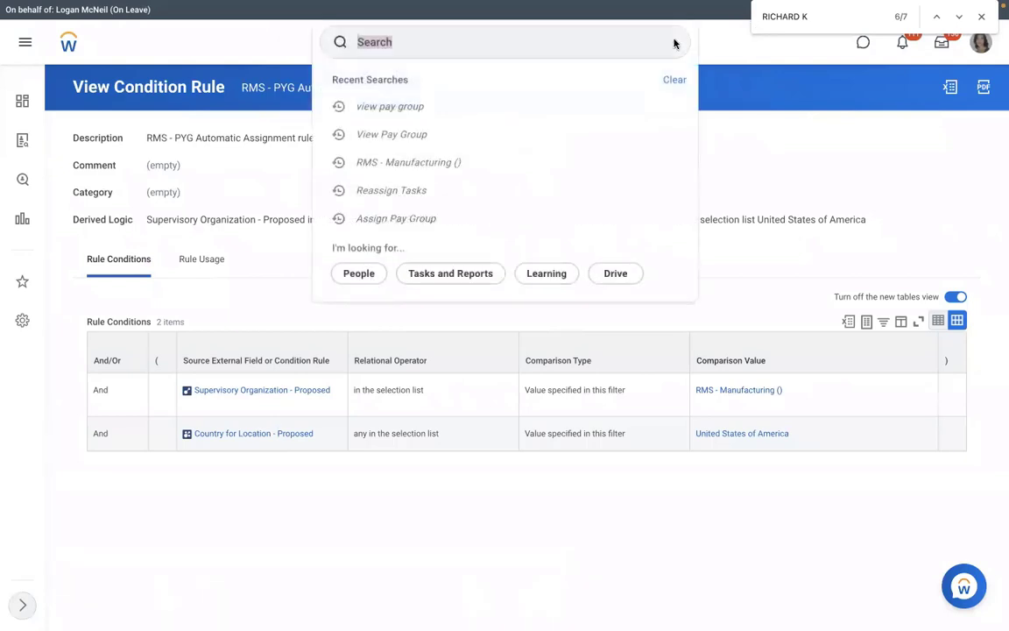
click(514, 53)
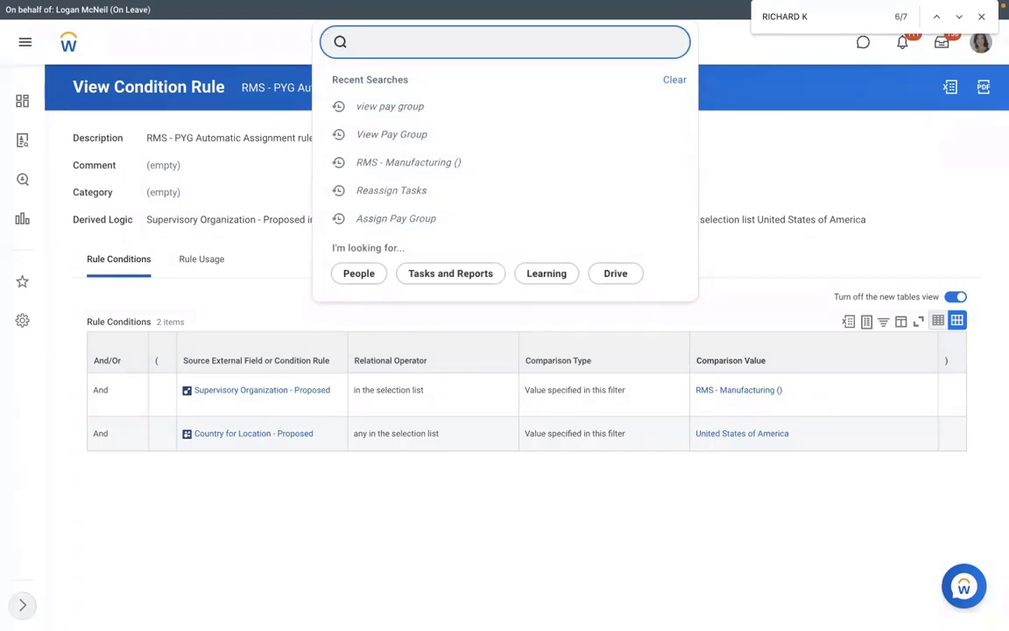
text(create eib)
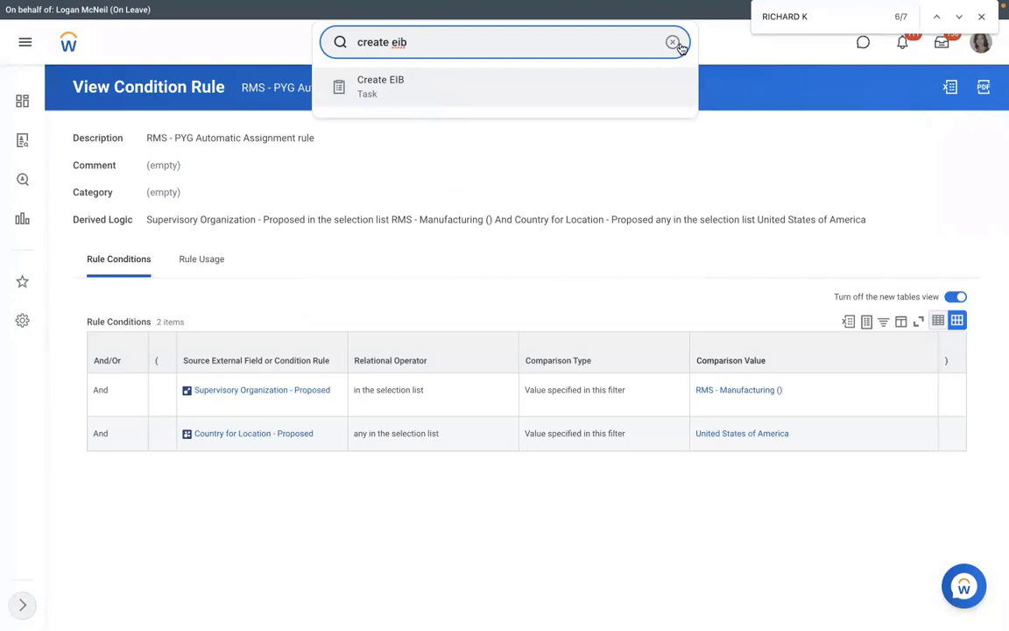
key(super+a)
key(BackSpace)
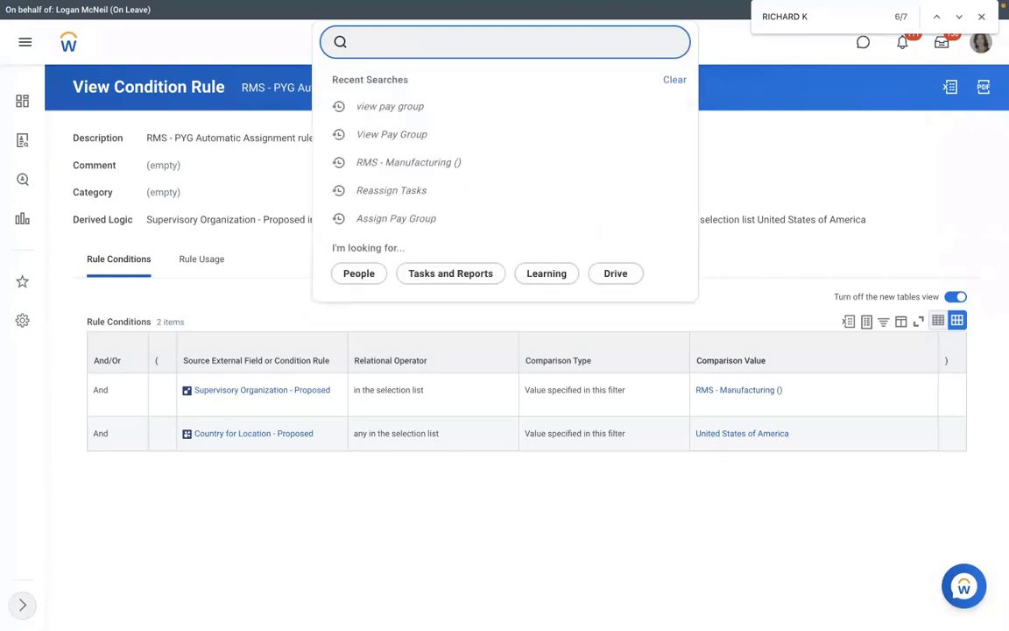
text(view int sys)
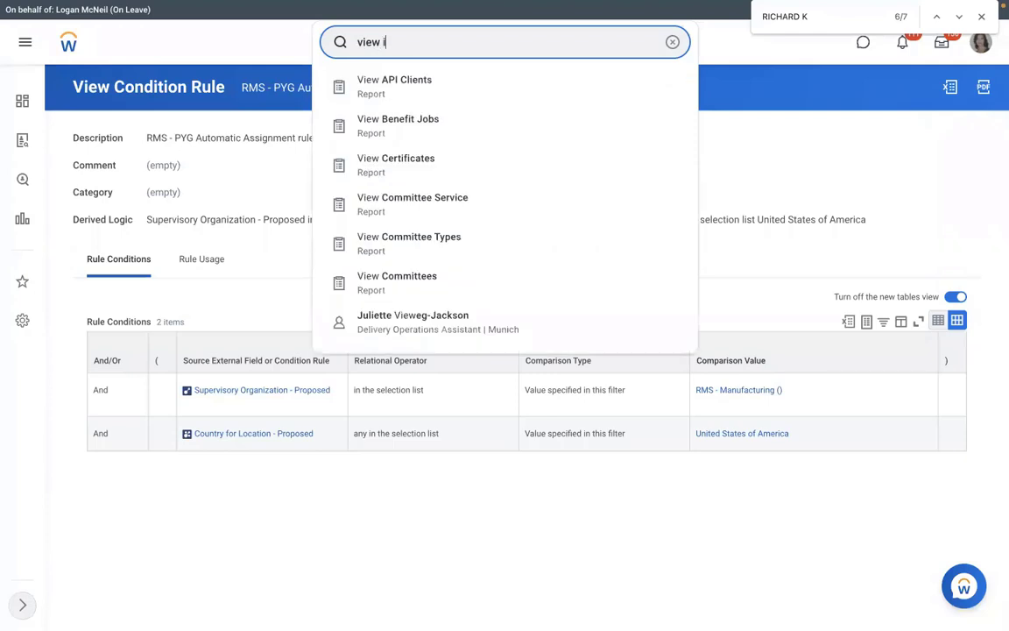
click(443, 96)
click(447, 182)
text(a)
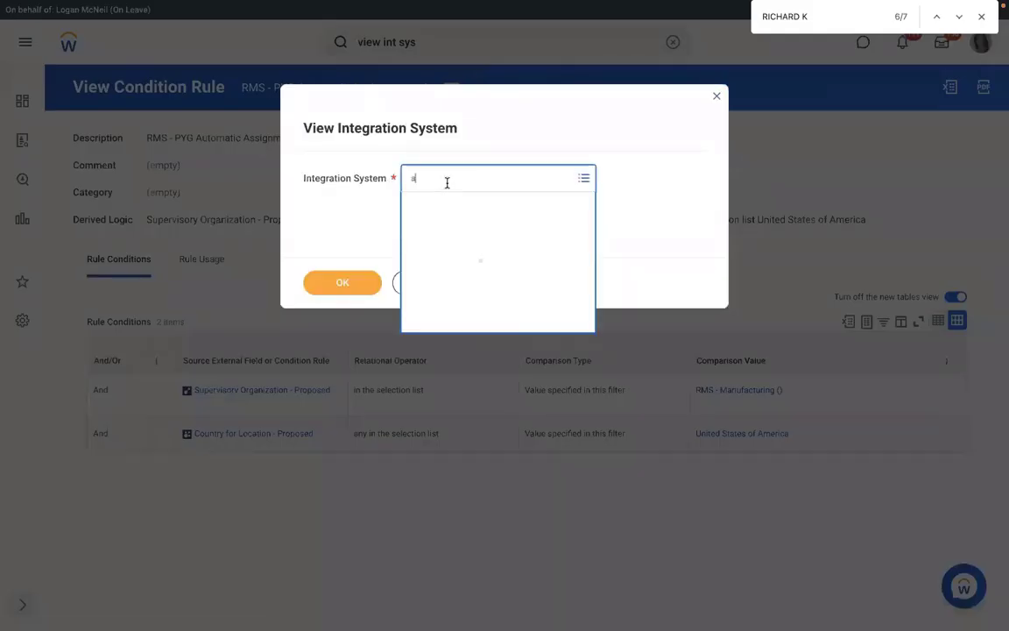
text(ssign pay group)
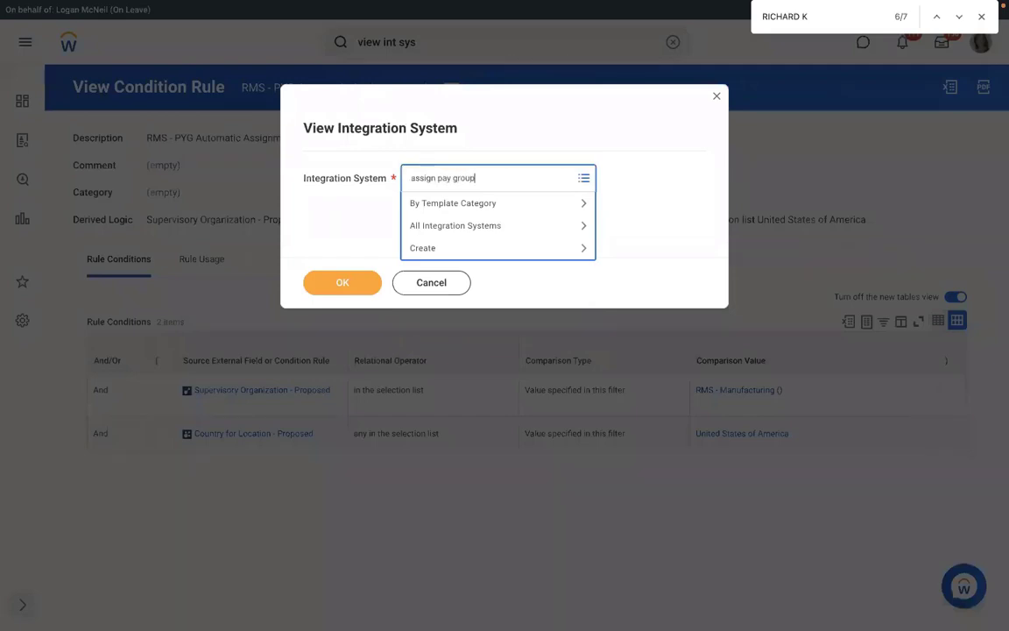
key(Return)
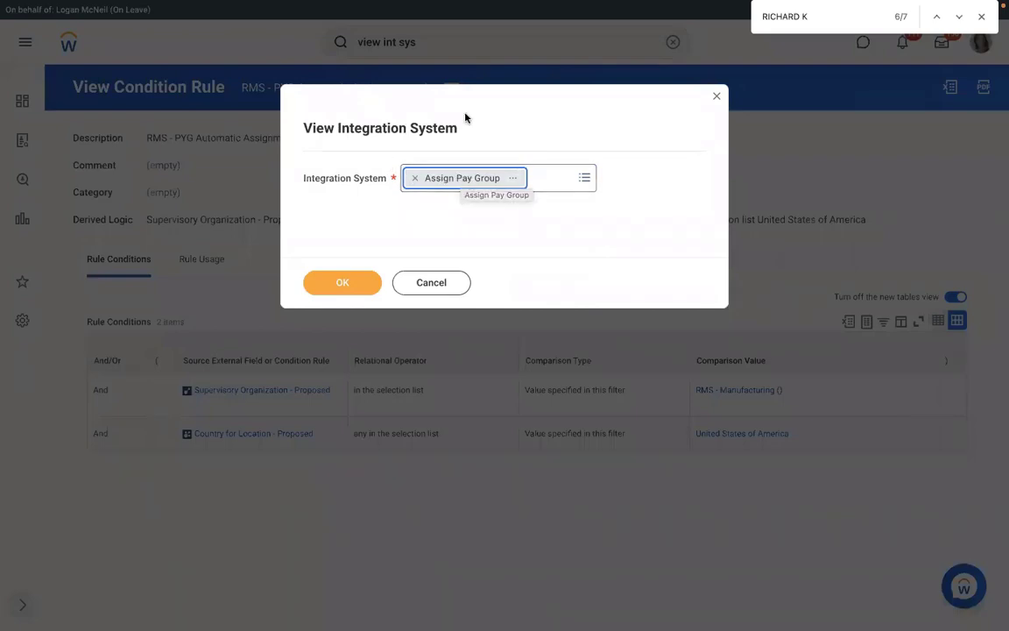
click(716, 97)
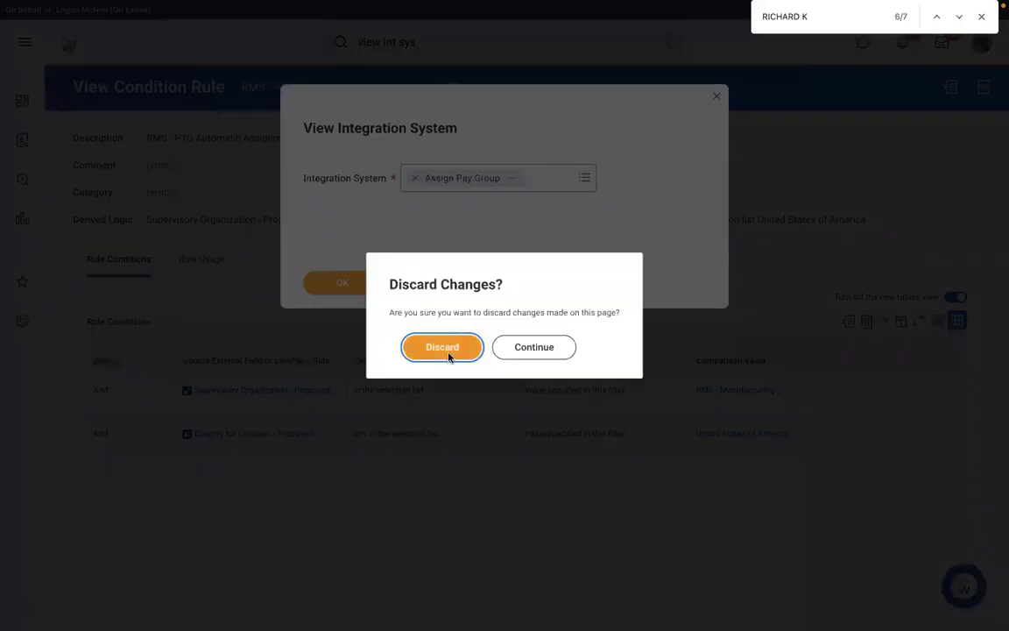
click(444, 348)
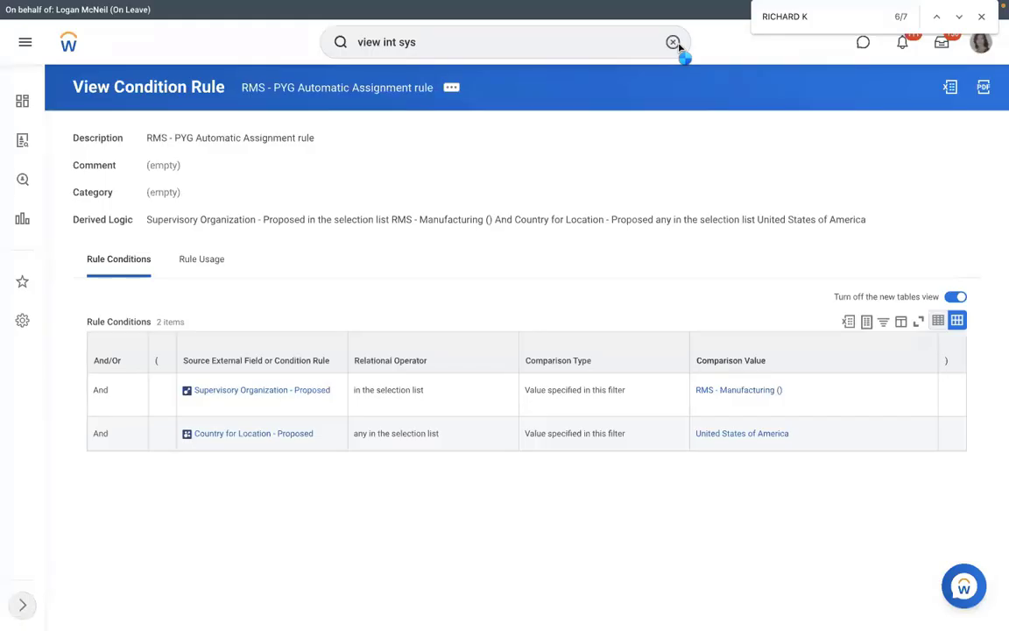
click(674, 43)
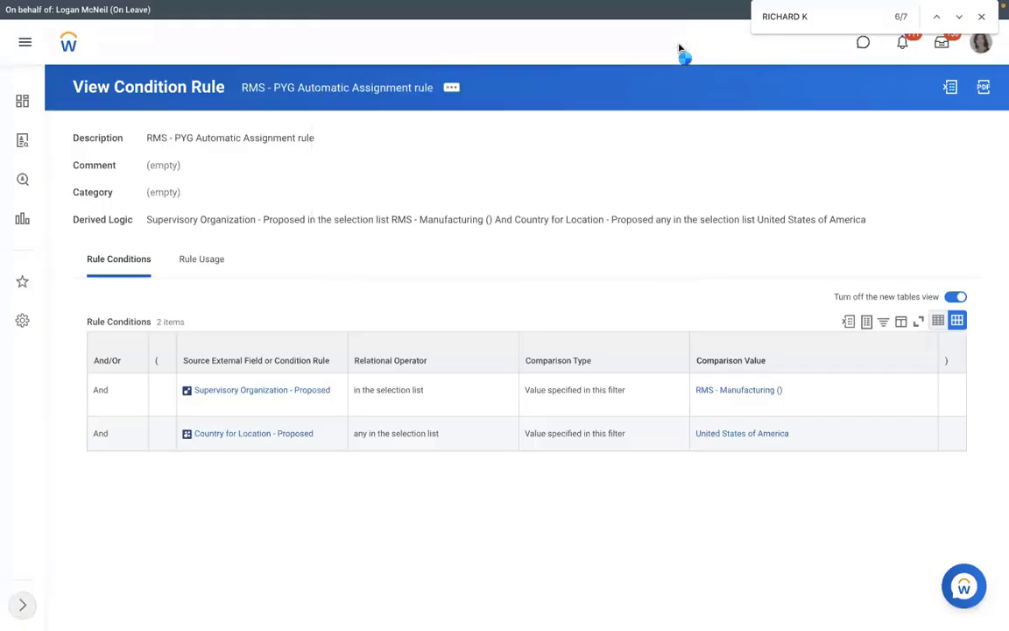
Run the Create EIB task and create an inbound EIB named 'RMS - Assign Pay Group'
text(view)
click(491, 50)
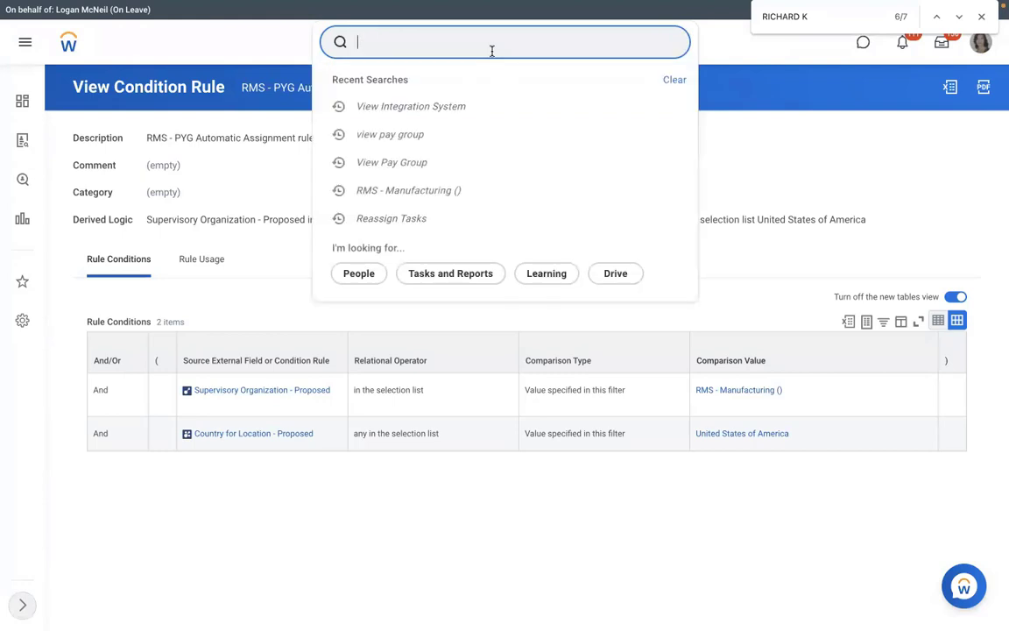
click(745, 97)
click(451, 50)
text(create eib)
key(Return)
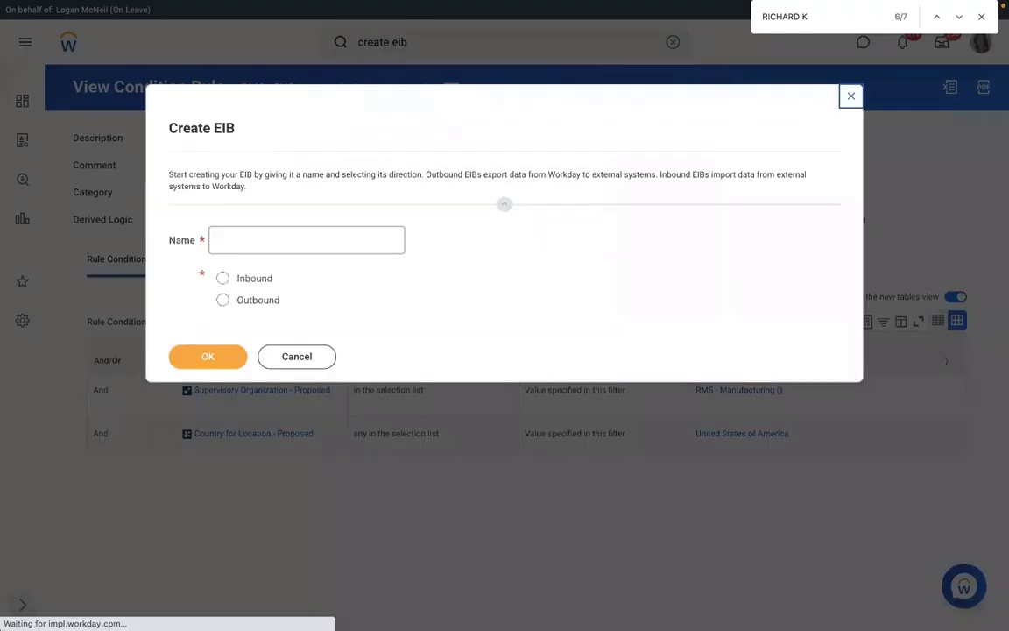
text(RMS - A)
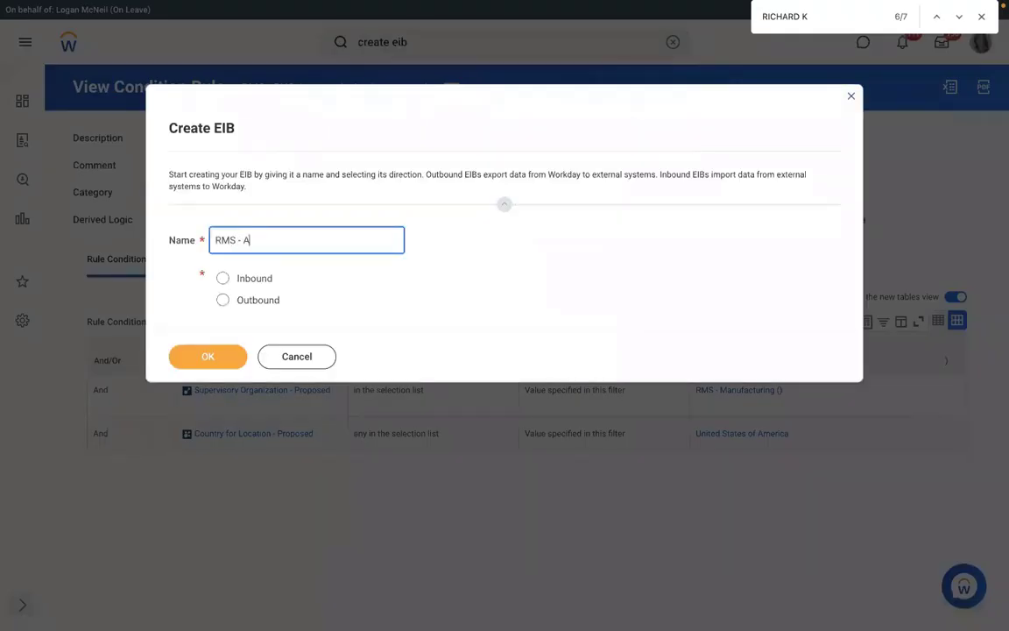
text(ssign Pay Group)
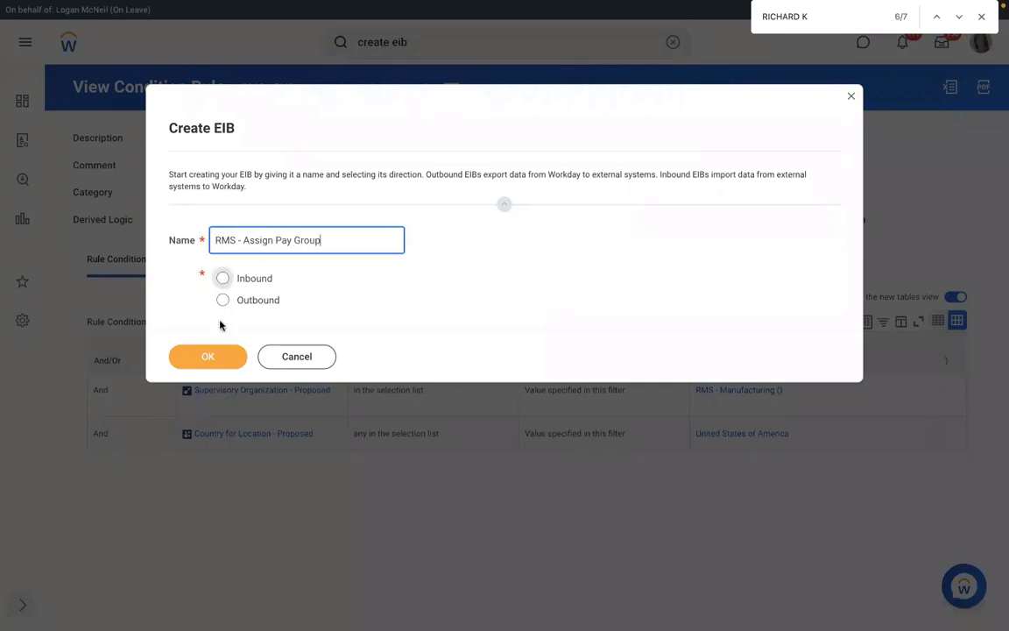
click(223, 278)
click(197, 357)
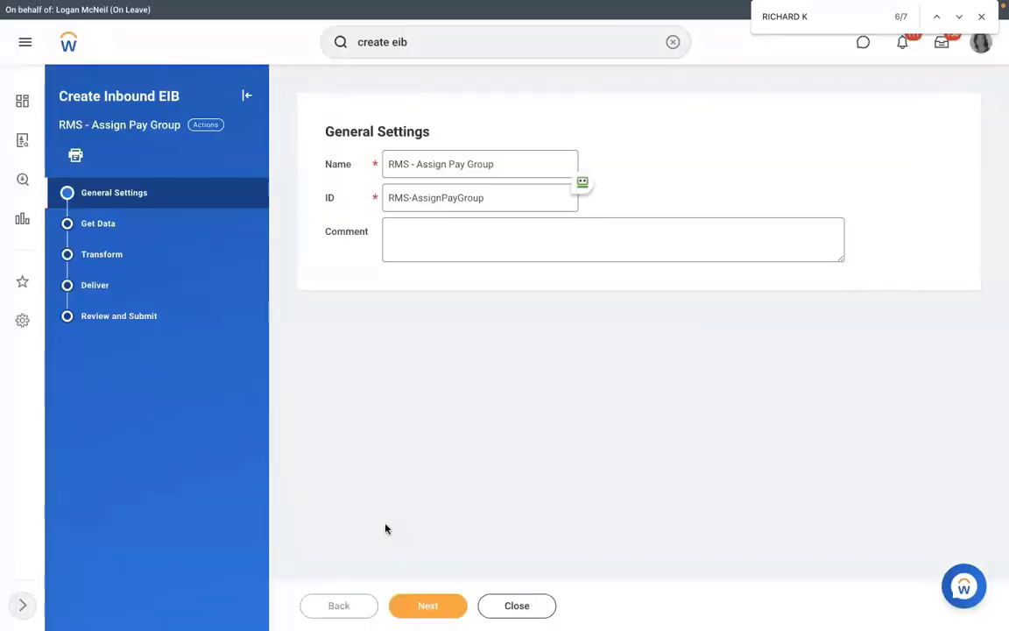
On Get Data, set the web service operation to Assign Pay Group
click(428, 606)
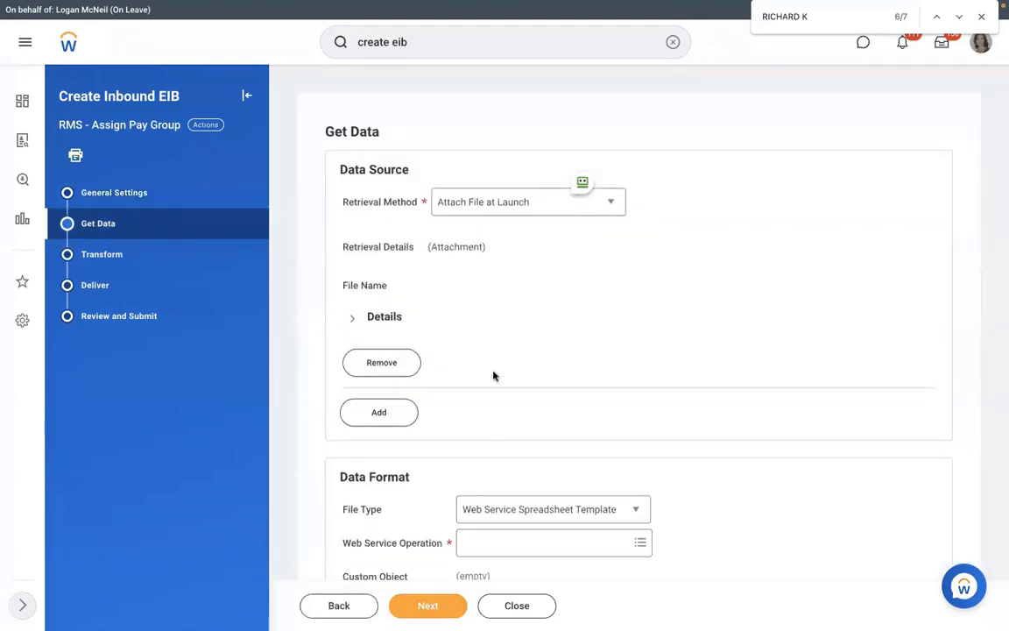
scroll(493, 376, down, 1)
scroll(499, 379, down, 1)
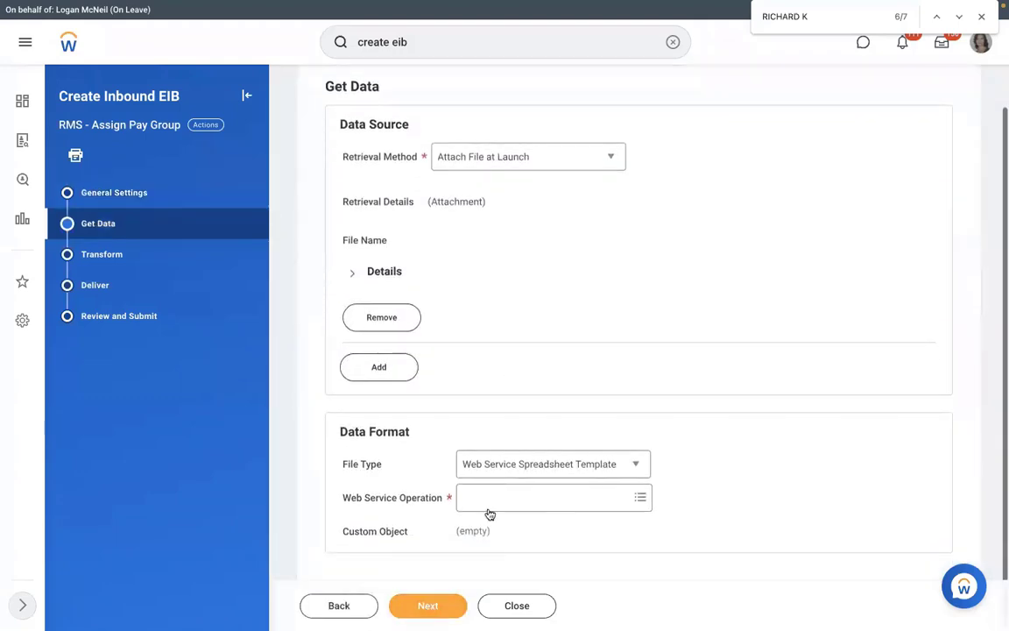
click(523, 498)
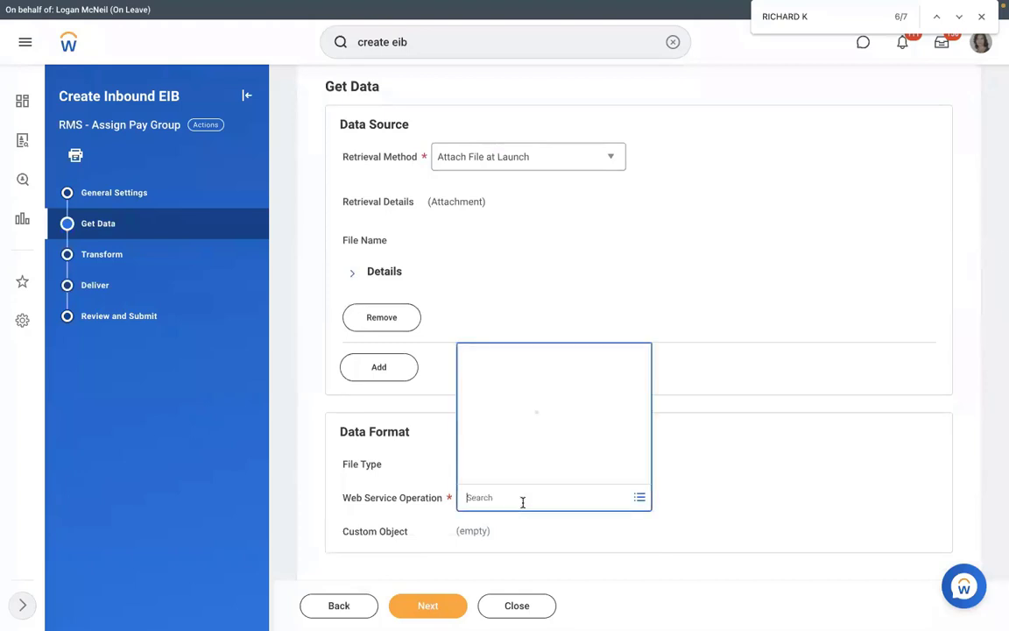
text(assign)
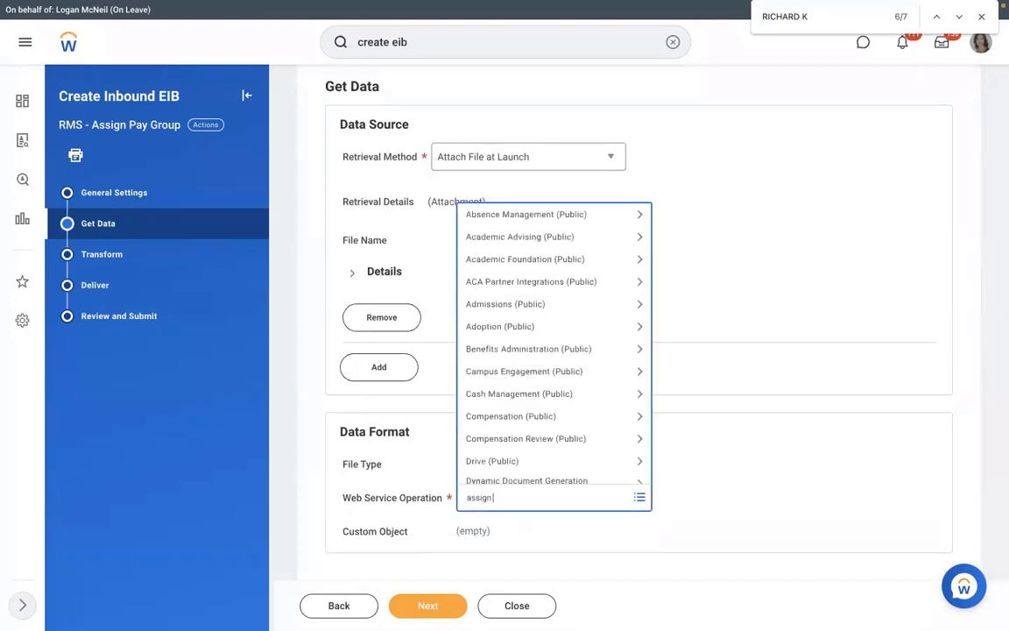
text( pay group)
key(Return)
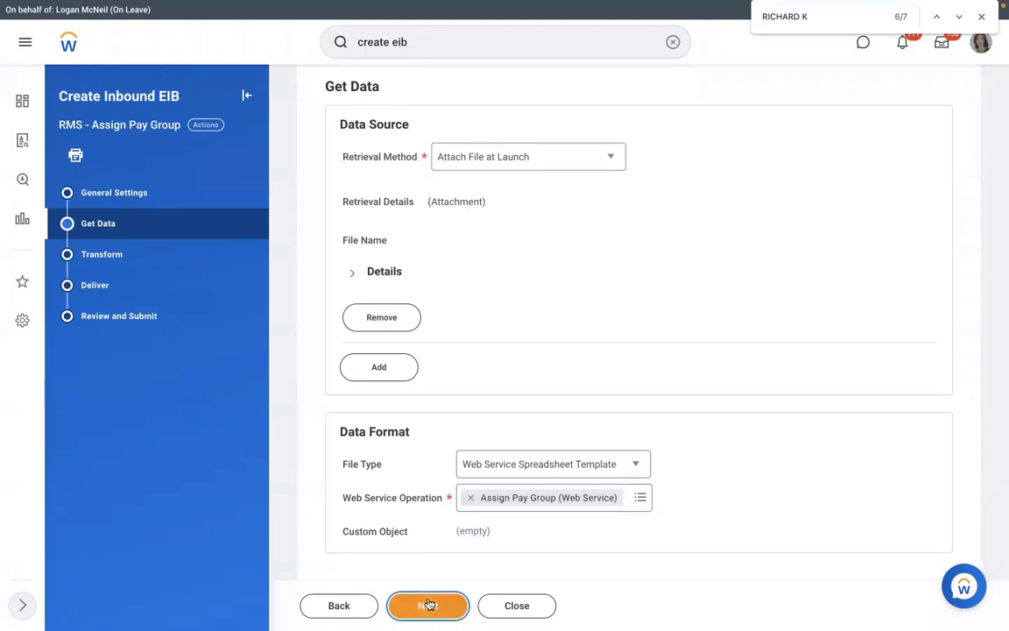
Advance through Transform and Deliver, then submit the EIB from Review and Submit
click(427, 604)
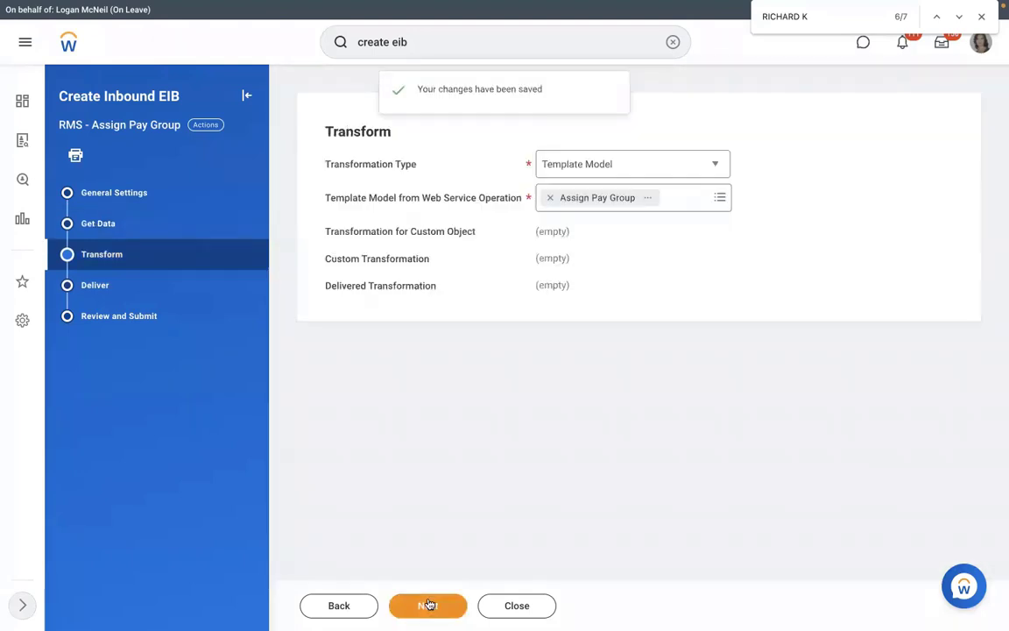
click(428, 605)
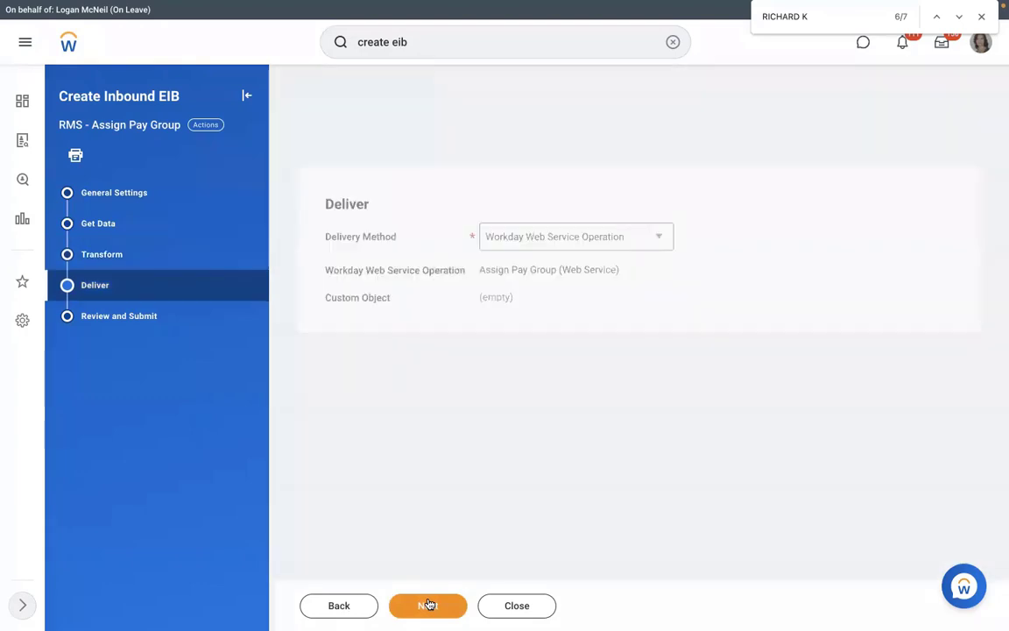
click(429, 605)
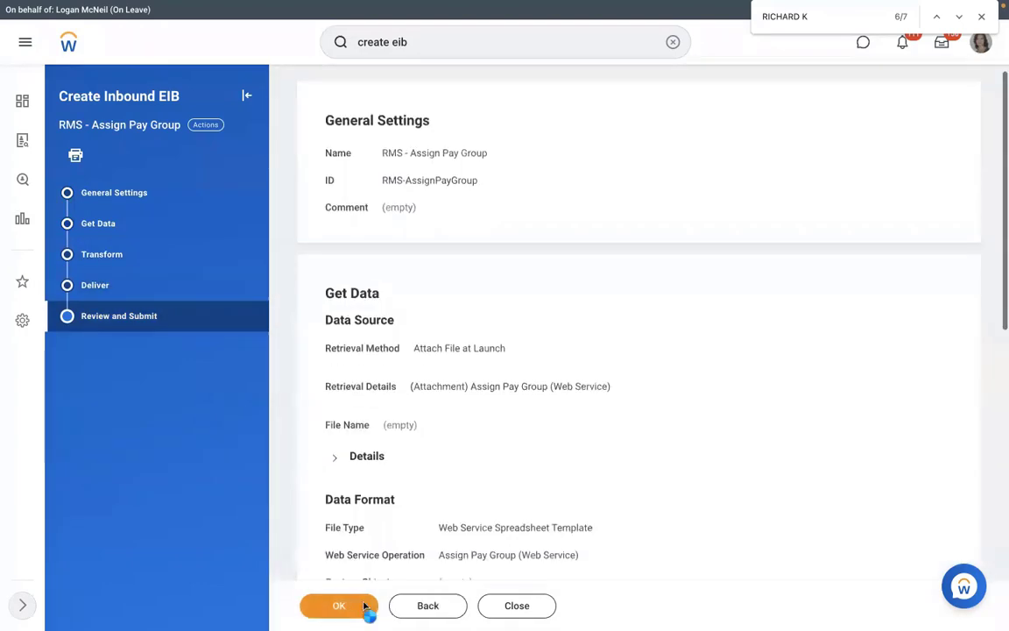
click(339, 606)
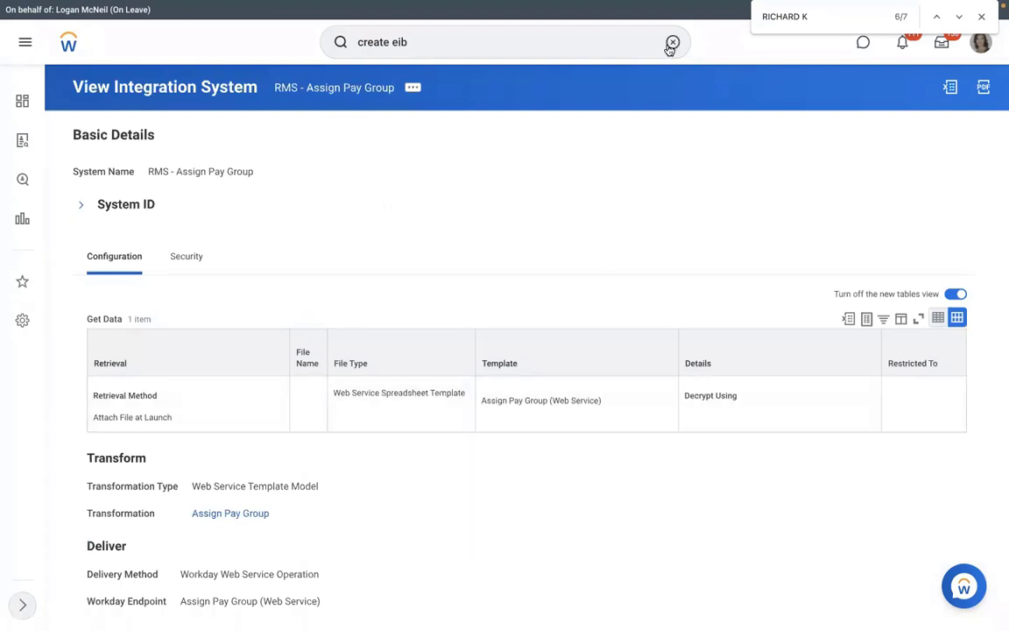
click(671, 43)
text(vi)
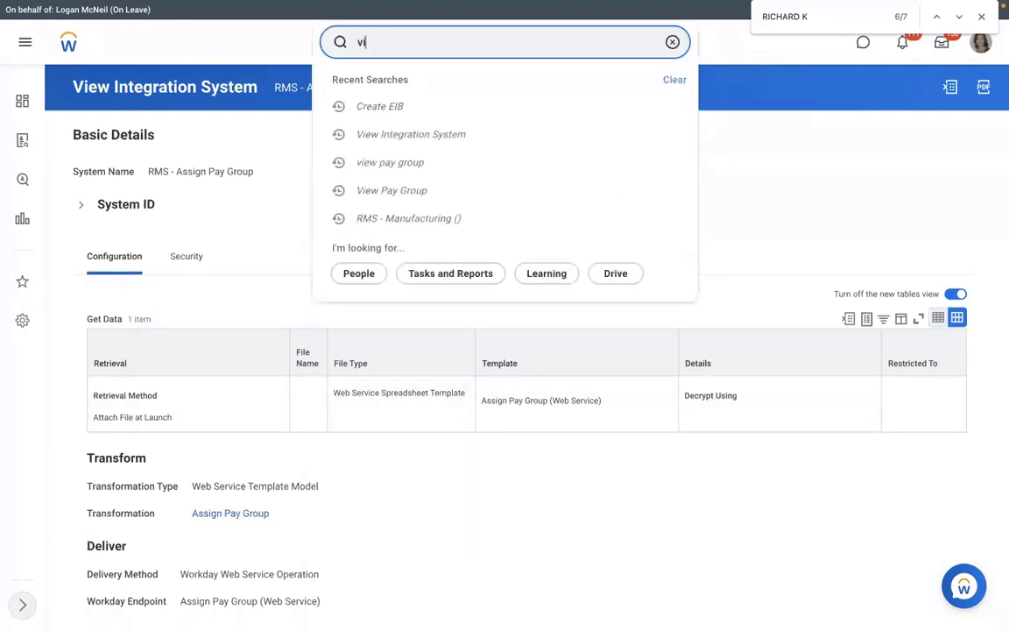
text(ew int sys)
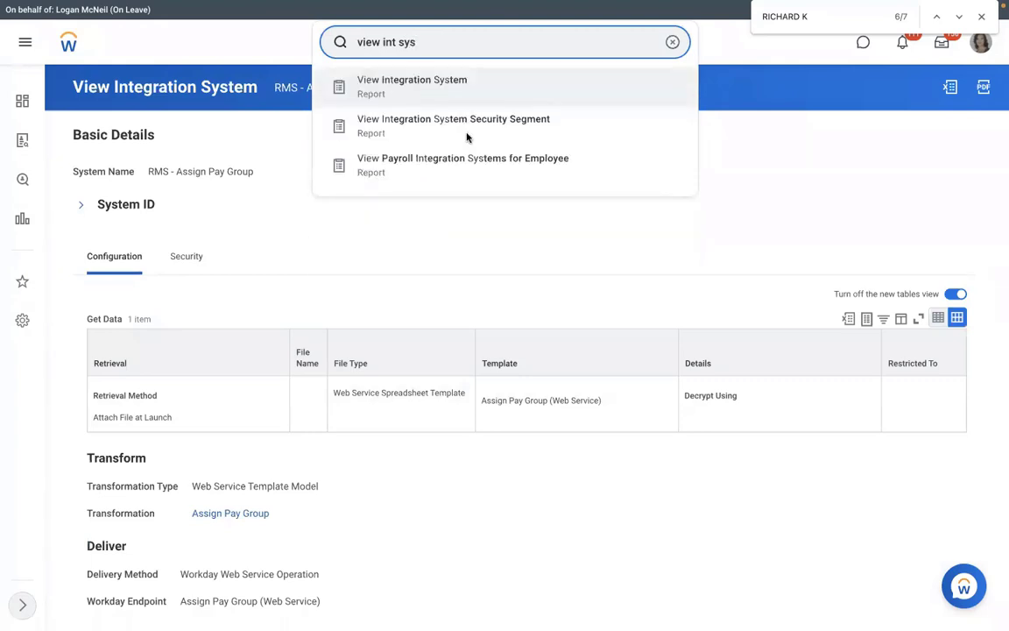
click(465, 136)
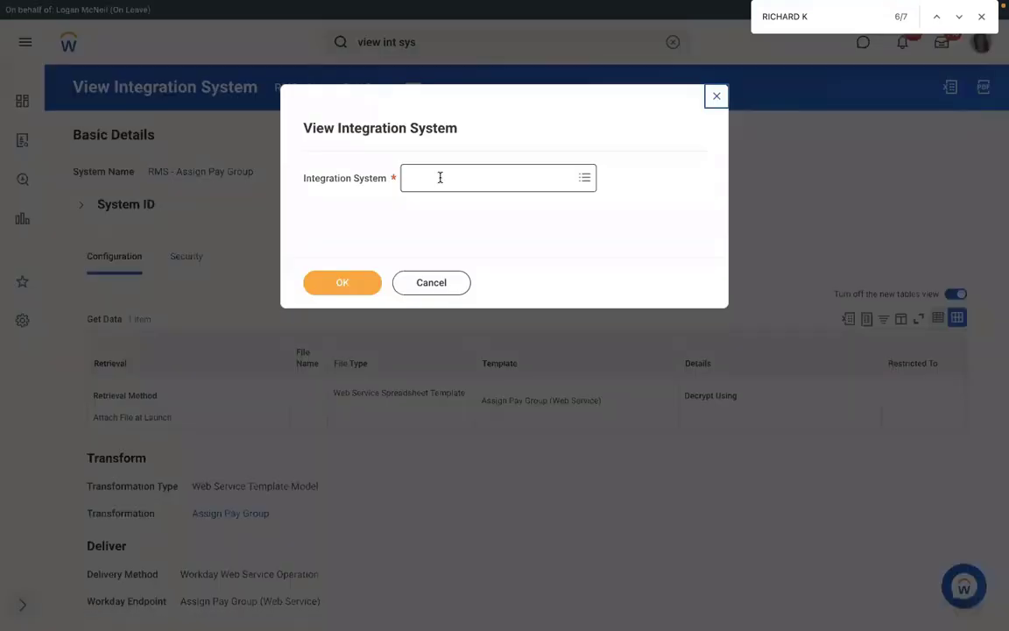
click(439, 177)
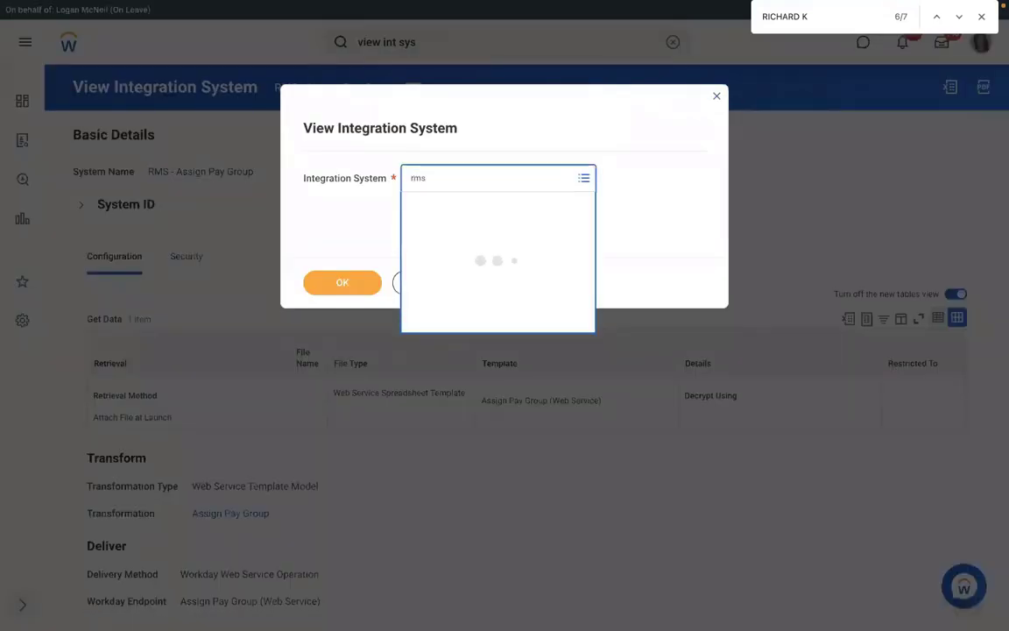
click(338, 281)
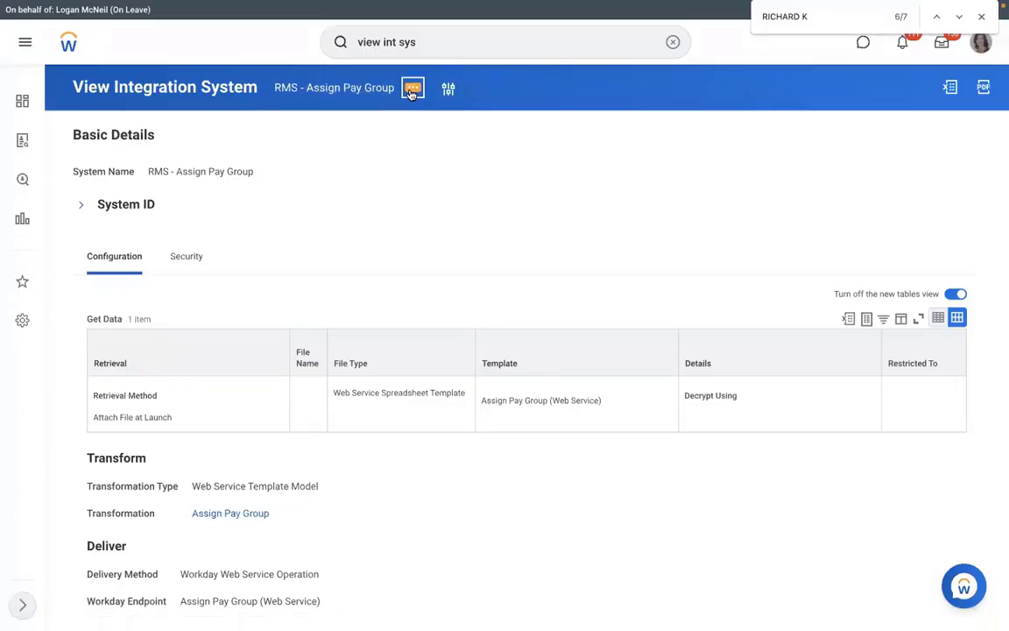
From the integration system's related actions, choose Template Model > Generate Spreadsheet Template
click(411, 90)
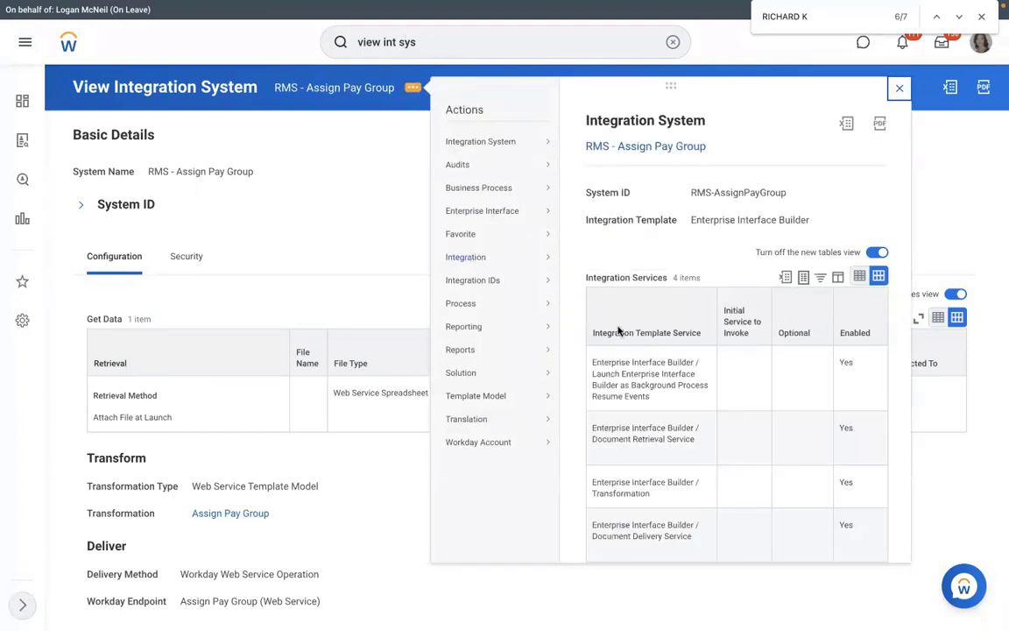
mouse_move(484, 263)
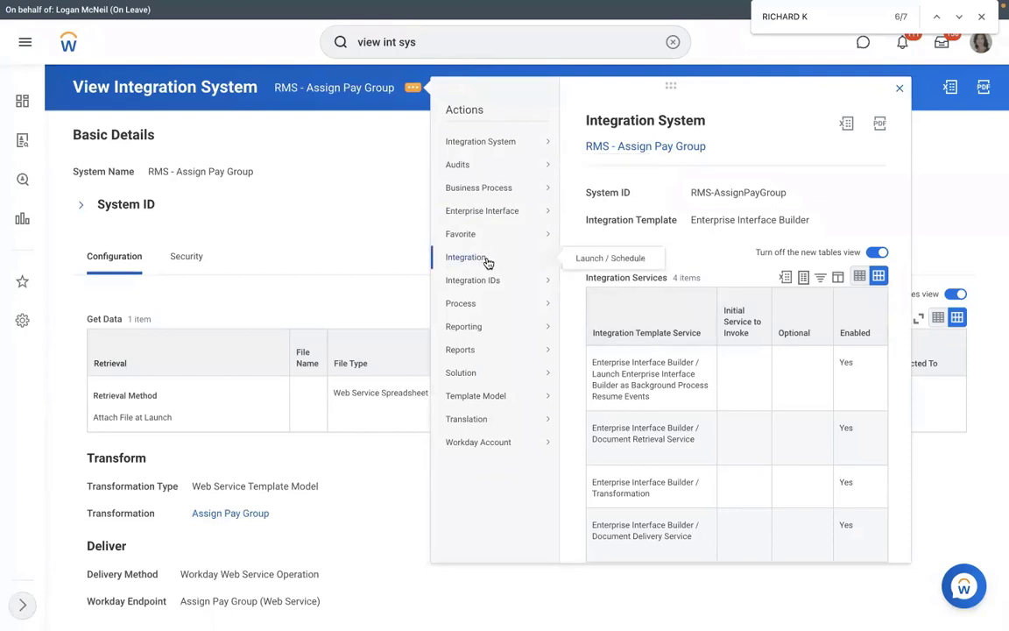
mouse_move(505, 213)
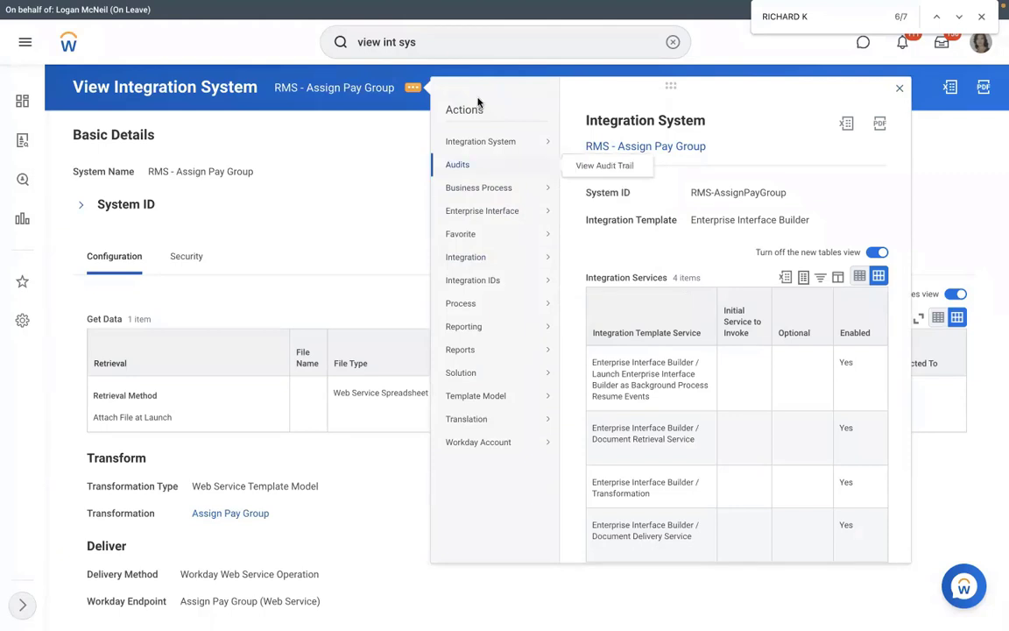
mouse_move(484, 136)
mouse_move(523, 399)
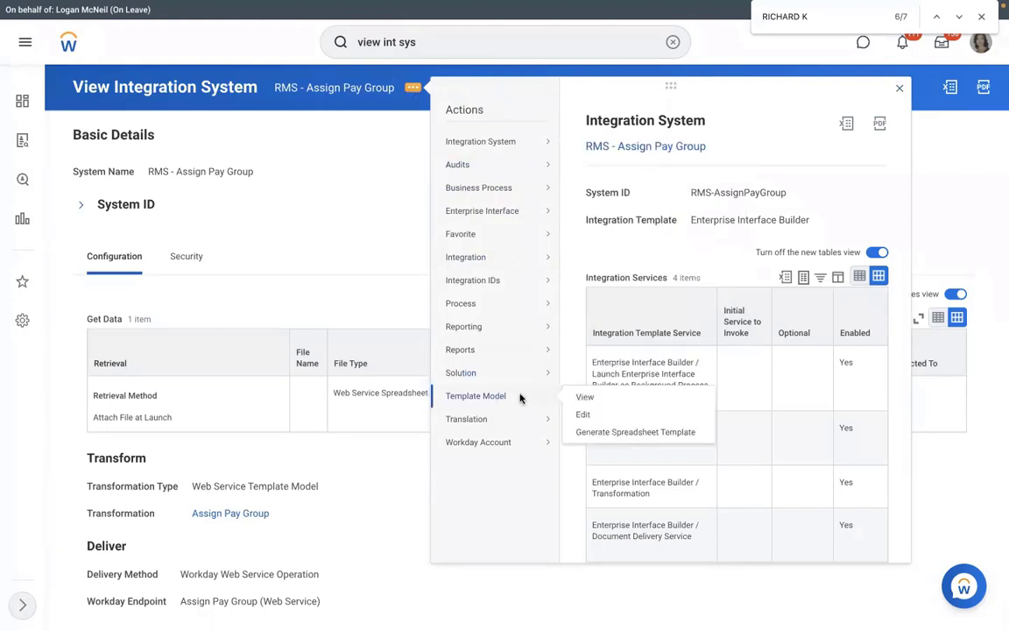
click(594, 432)
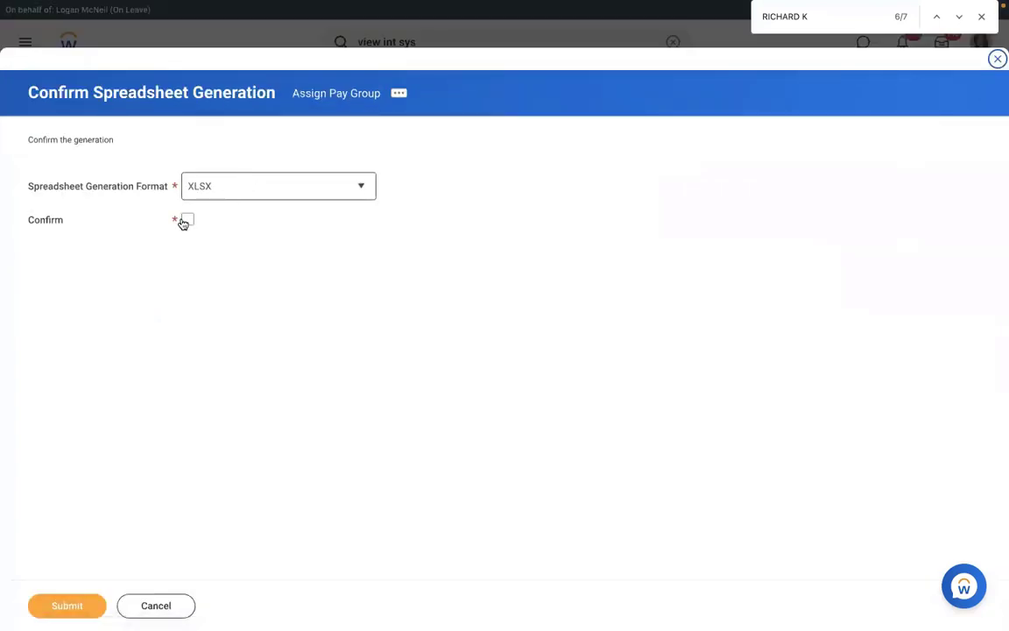
Confirm and submit XLSX template generation, then refresh the background process
click(183, 223)
click(244, 196)
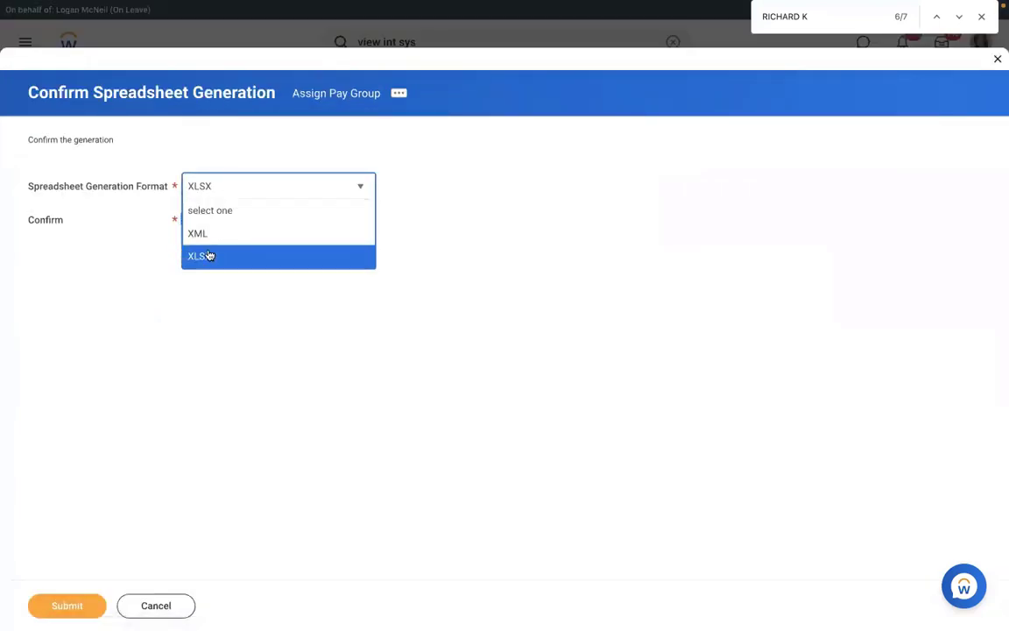
click(152, 466)
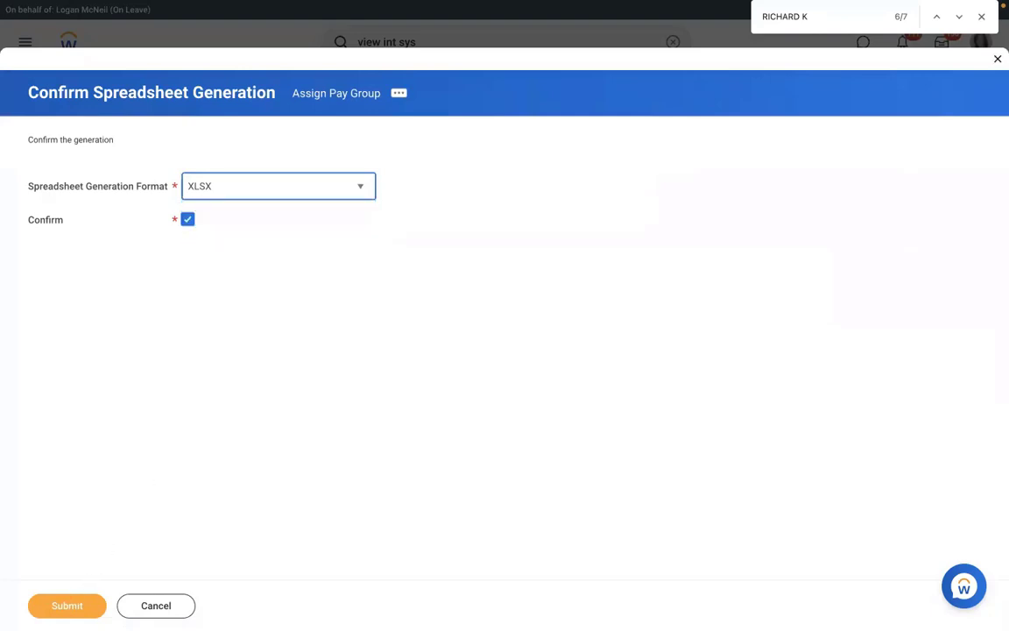
click(67, 604)
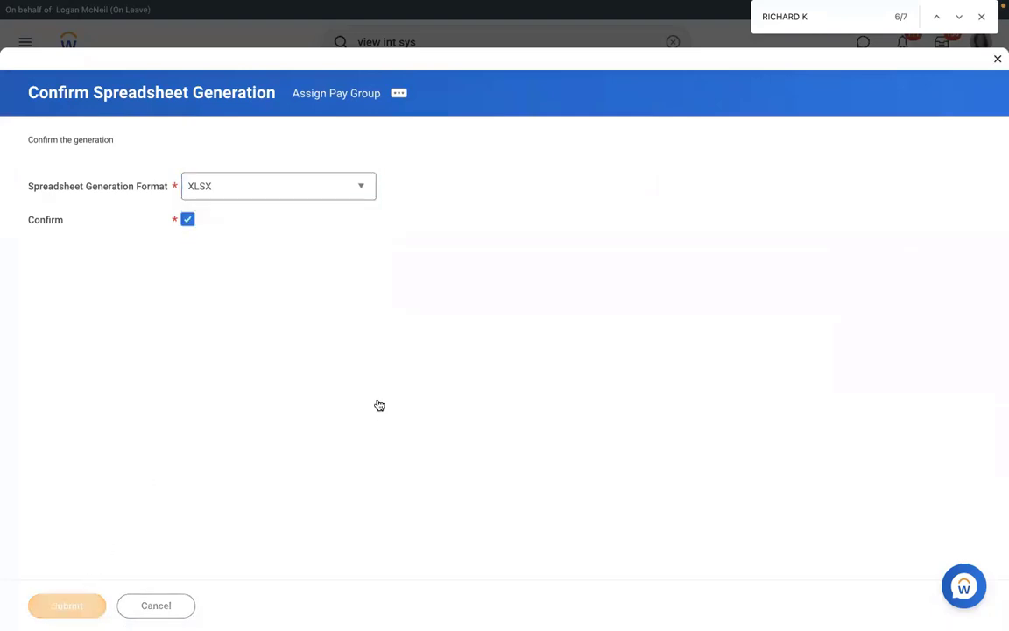
click(88, 297)
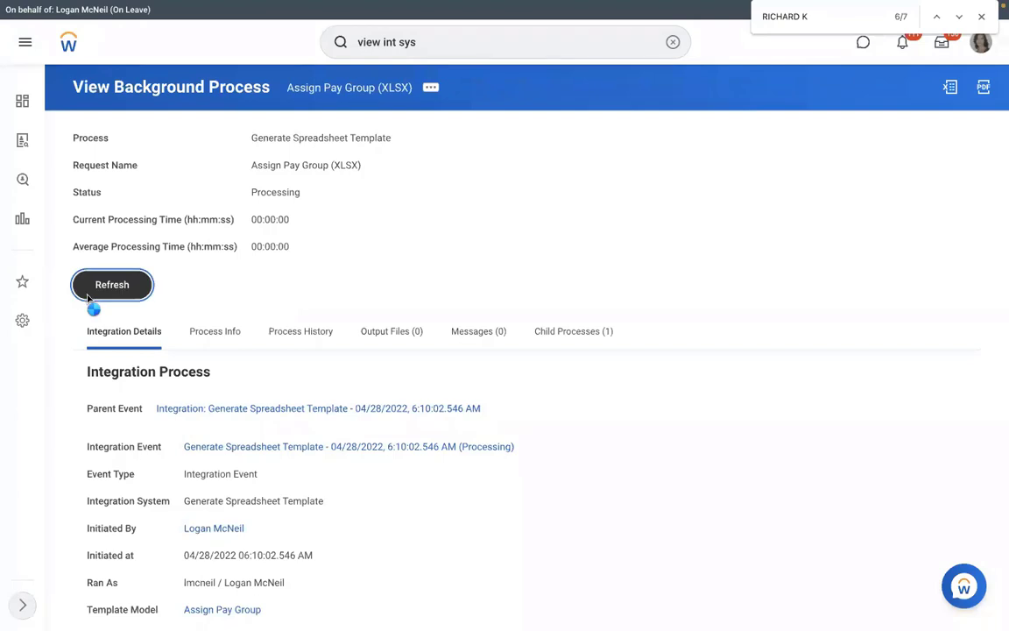
Refresh until the process is Completed, then download Assign_Pay_Group.xlsx from Output Files
click(103, 314)
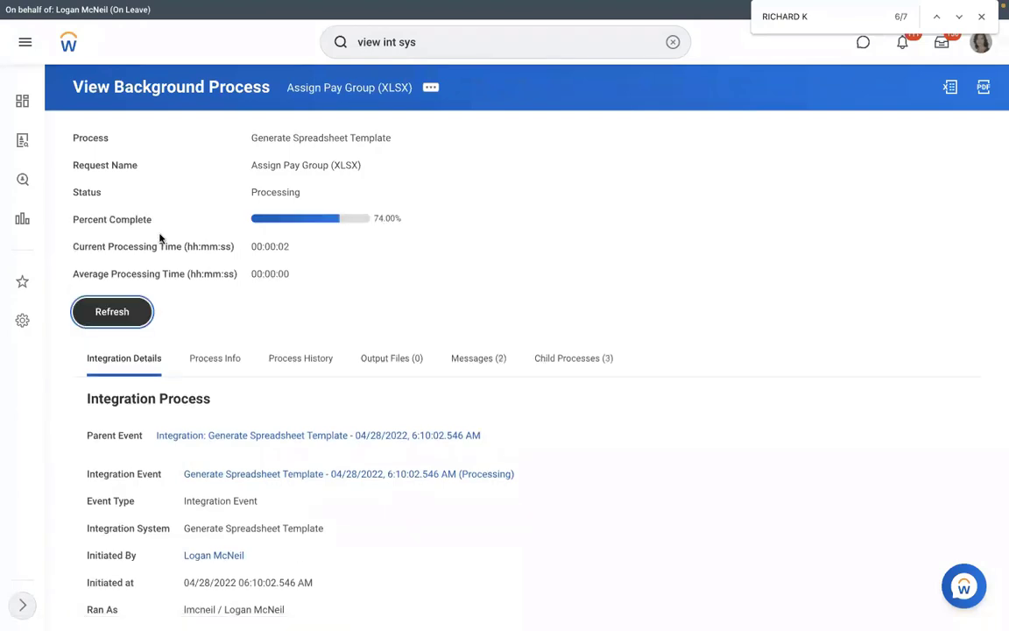
click(399, 361)
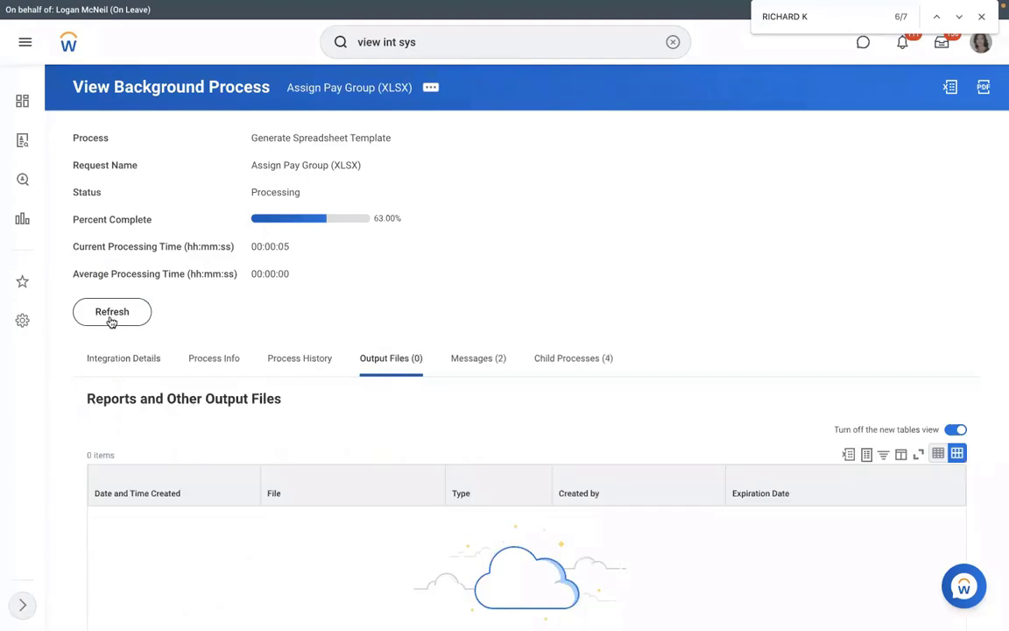
click(111, 321)
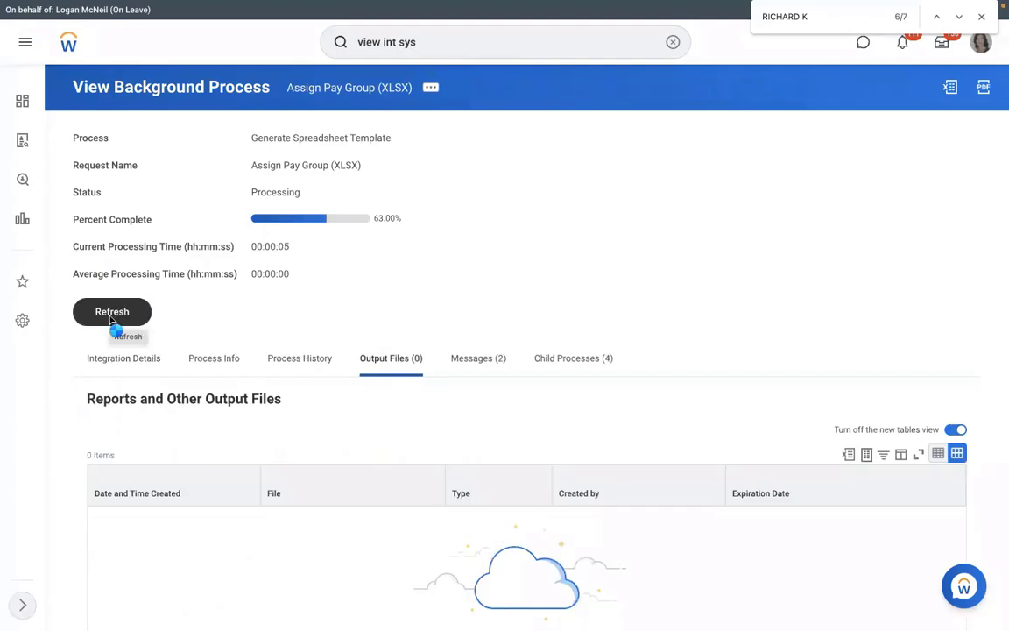
click(112, 321)
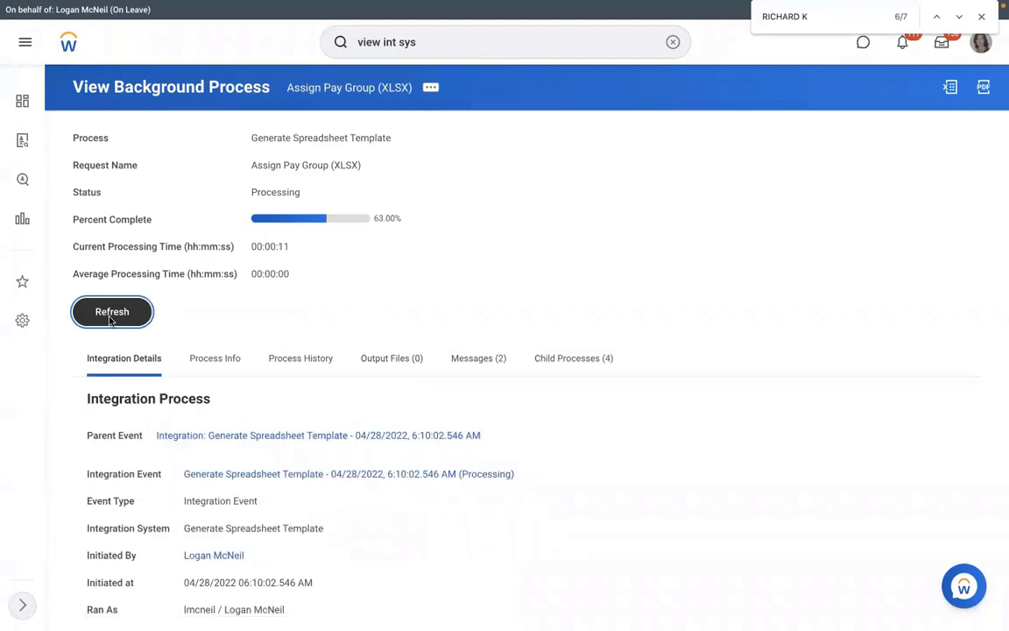
click(110, 321)
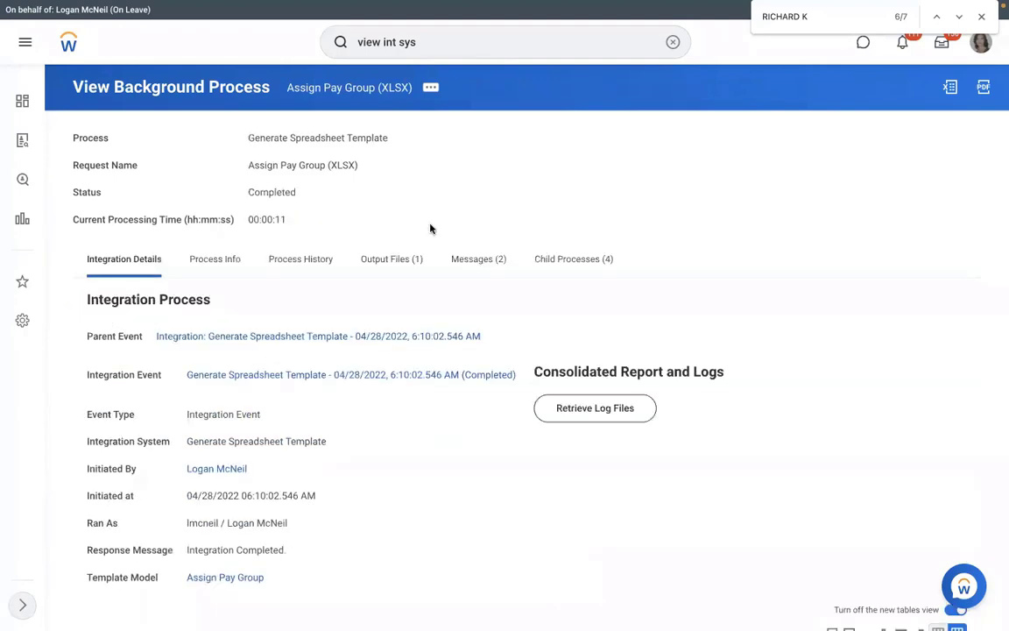
click(395, 270)
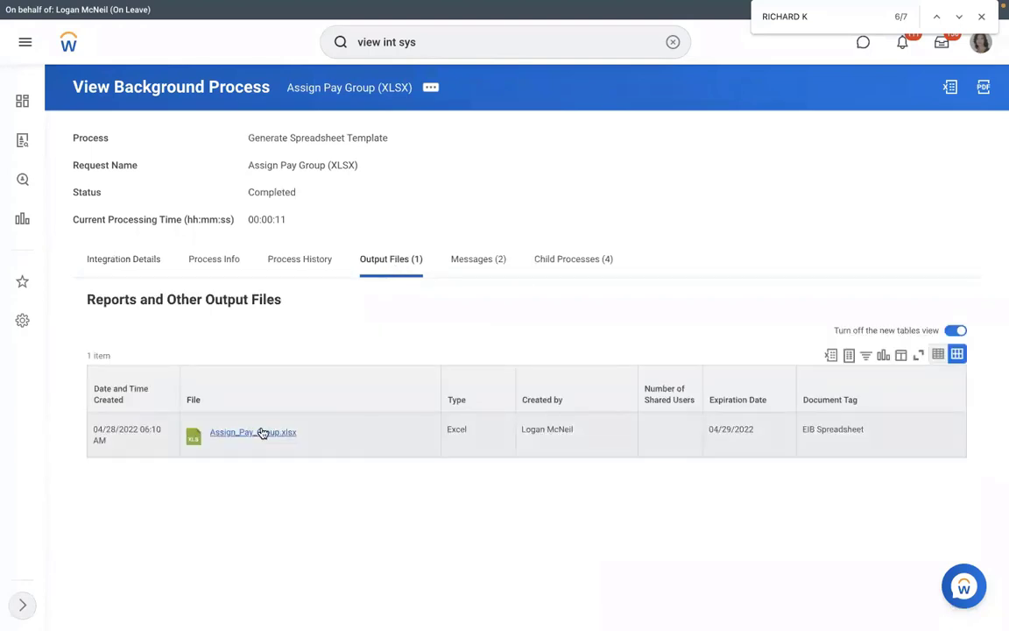
click(262, 433)
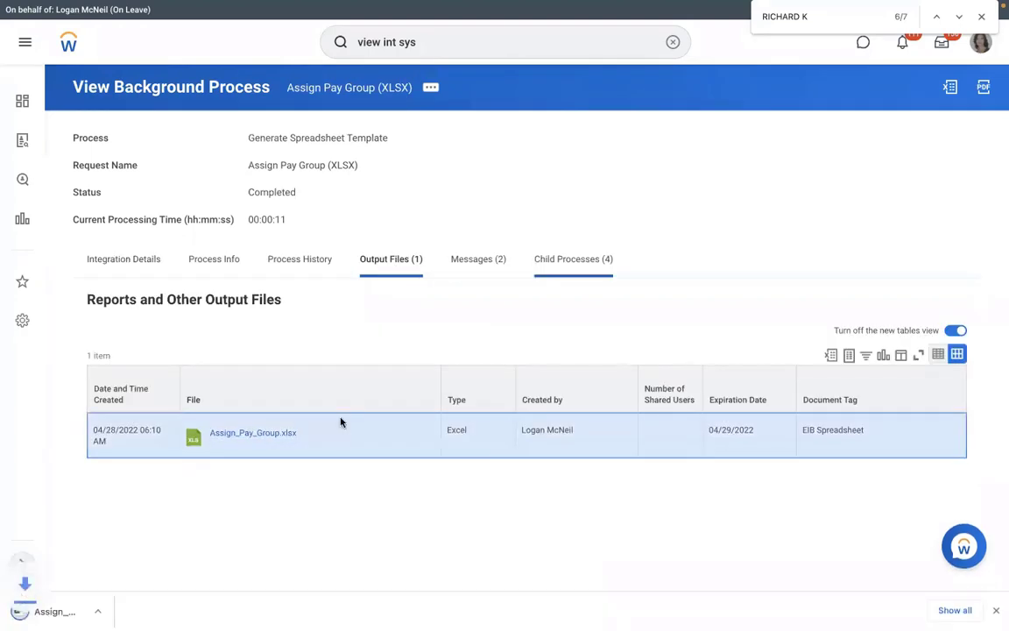
Open the downloaded Assign_Pay_Group.xlsx in Excel and widen column B
click(66, 613)
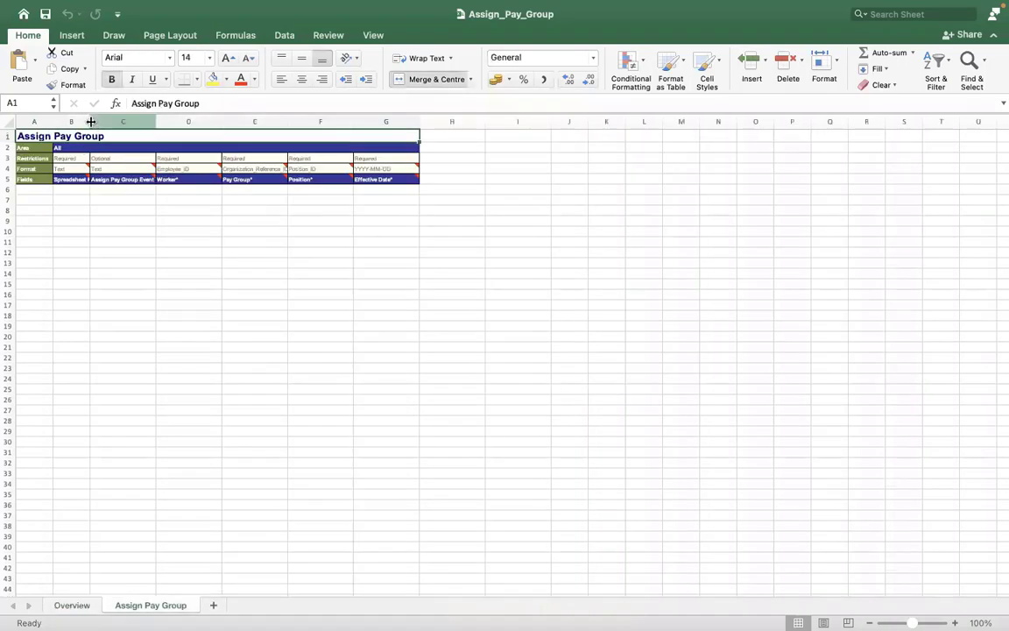
drag(89, 123, 155, 129)
key(ctrl+Left)
key(ctrl+Left)
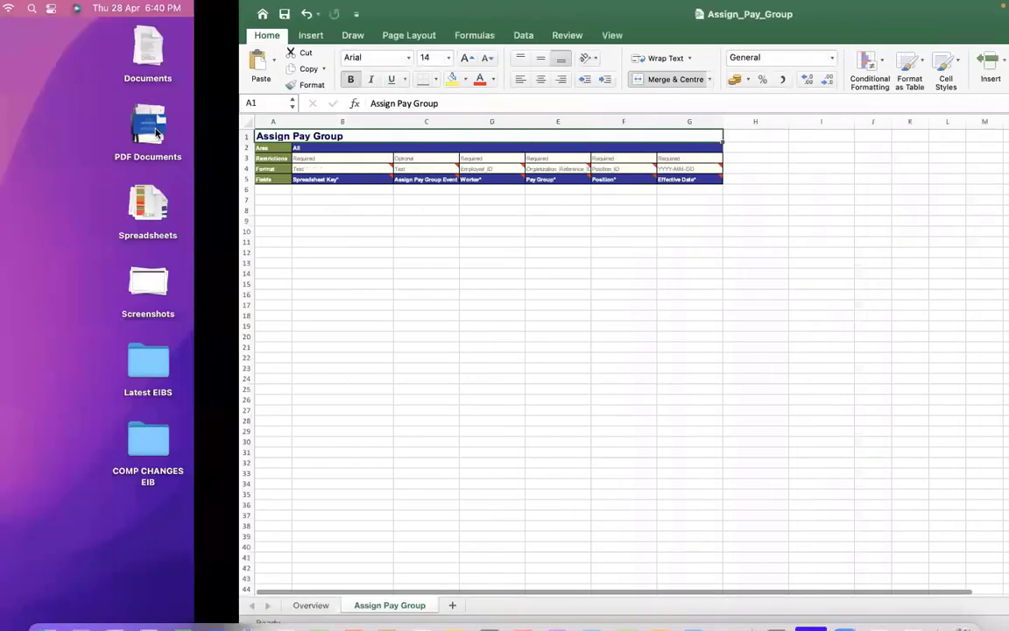
key(ctrl+Right)
key(ctrl+Right)
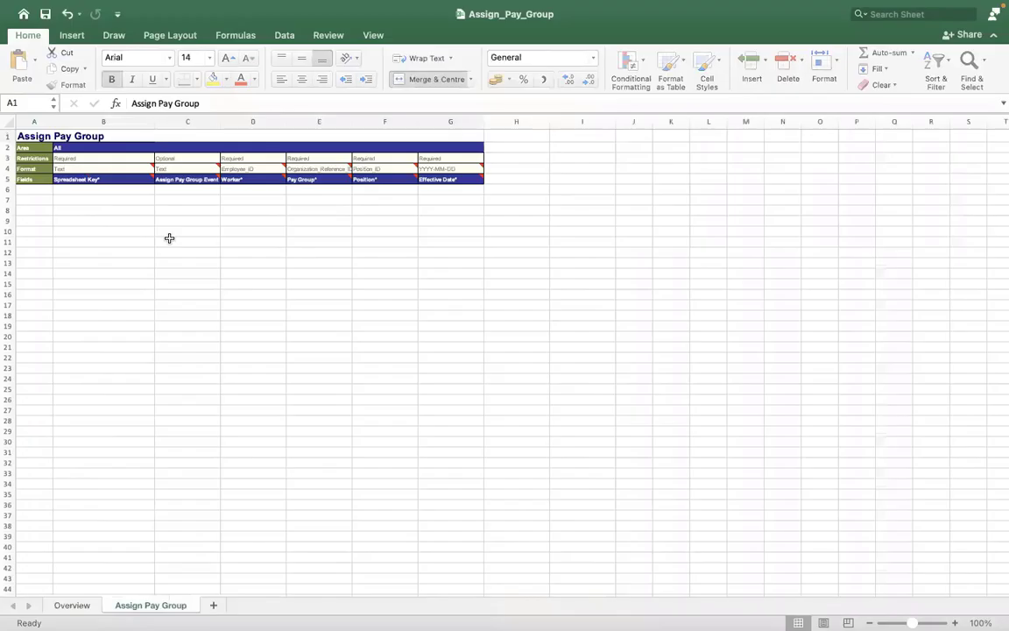
Enter Spreadsheet Key 1 in B6, widen columns C and F, and select column B to row 43
click(104, 187)
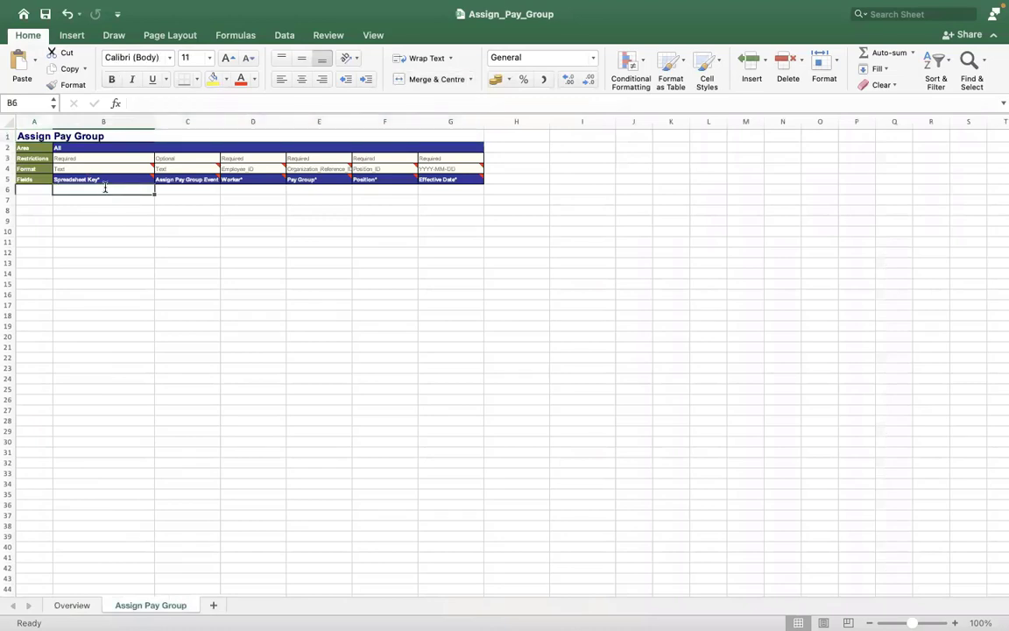
text(1)
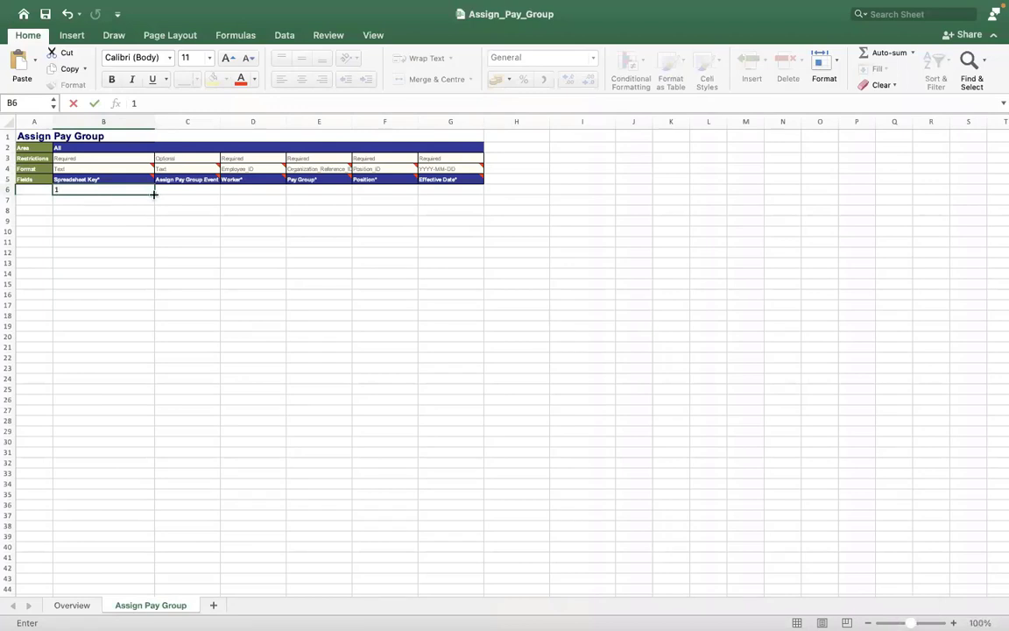
click(263, 125)
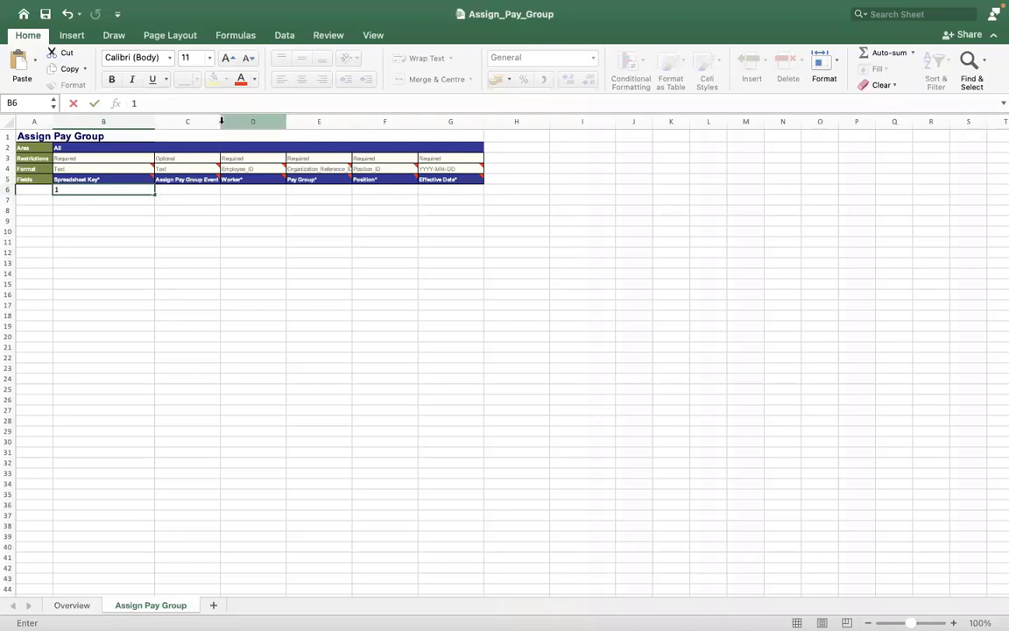
drag(219, 119, 520, 121)
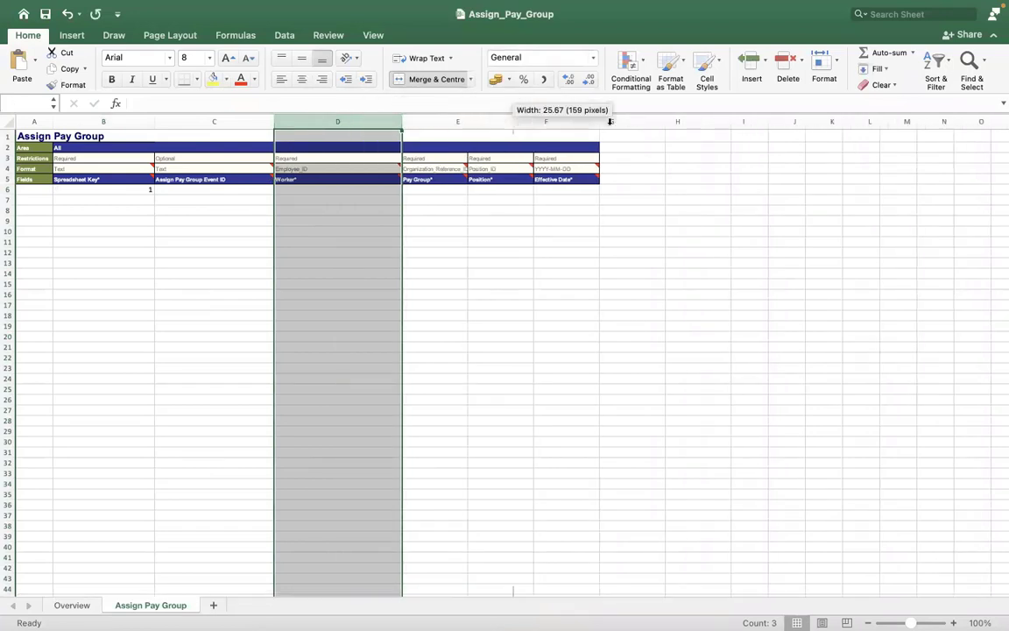
drag(589, 121, 649, 120)
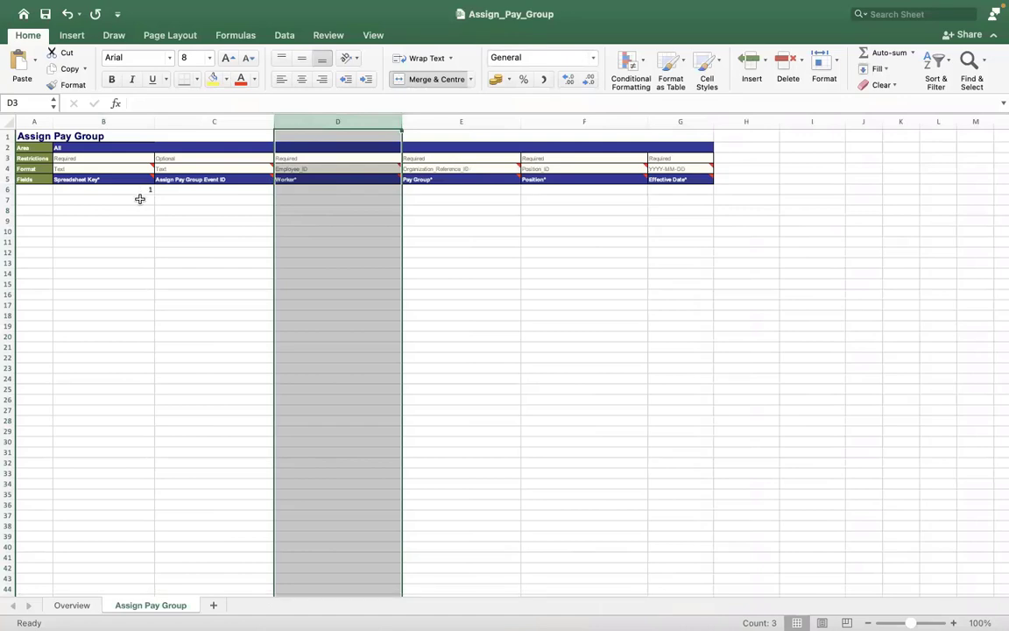
drag(124, 187, 128, 390)
drag(122, 446, 119, 574)
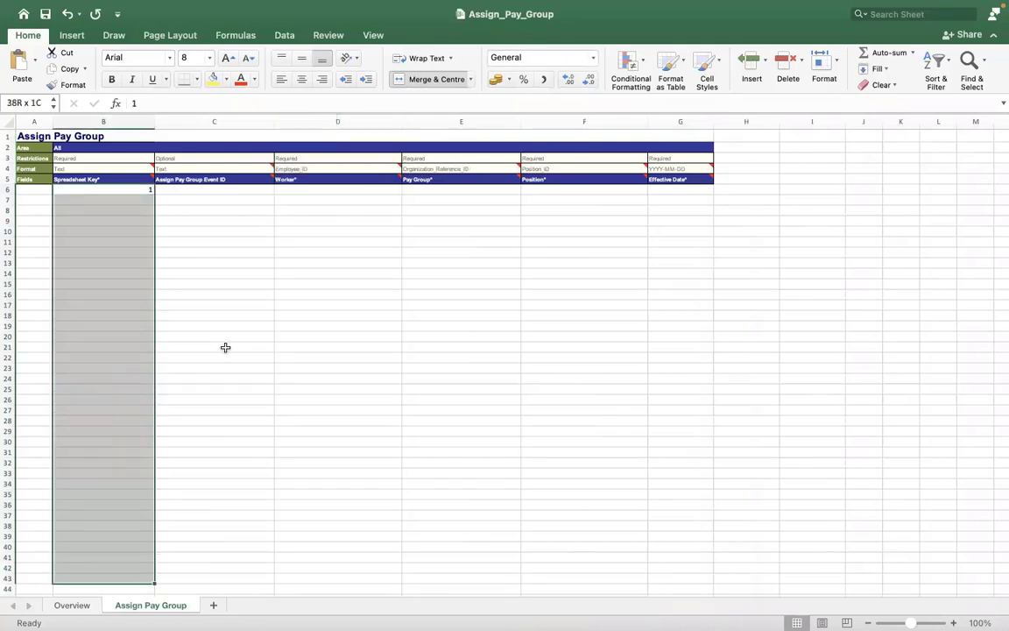
Leave the Event ID in C6 blank, move to D6, and clear Workday's search box
click(219, 347)
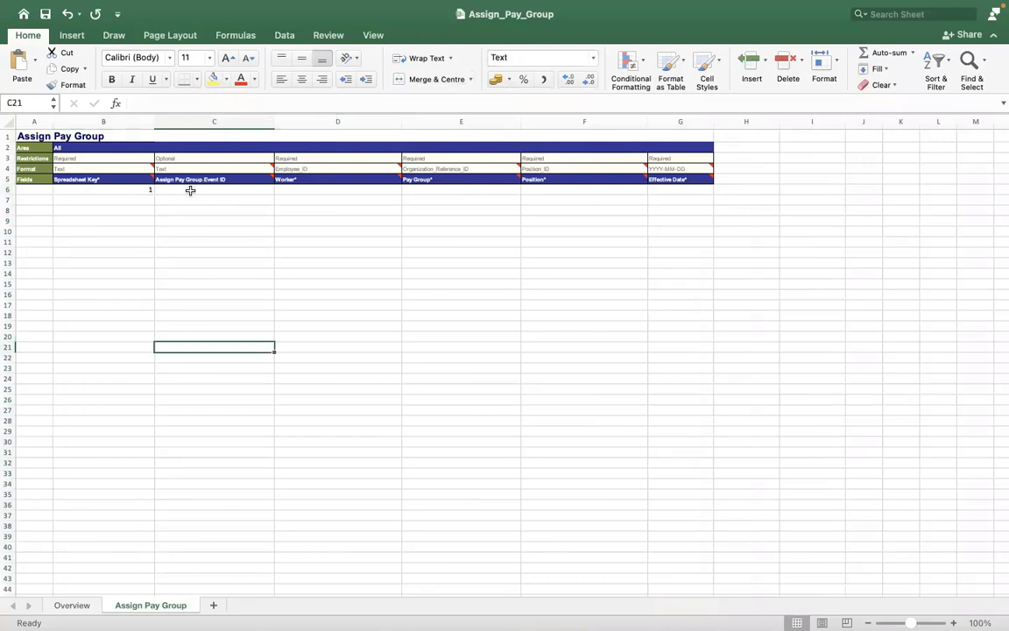
click(190, 190)
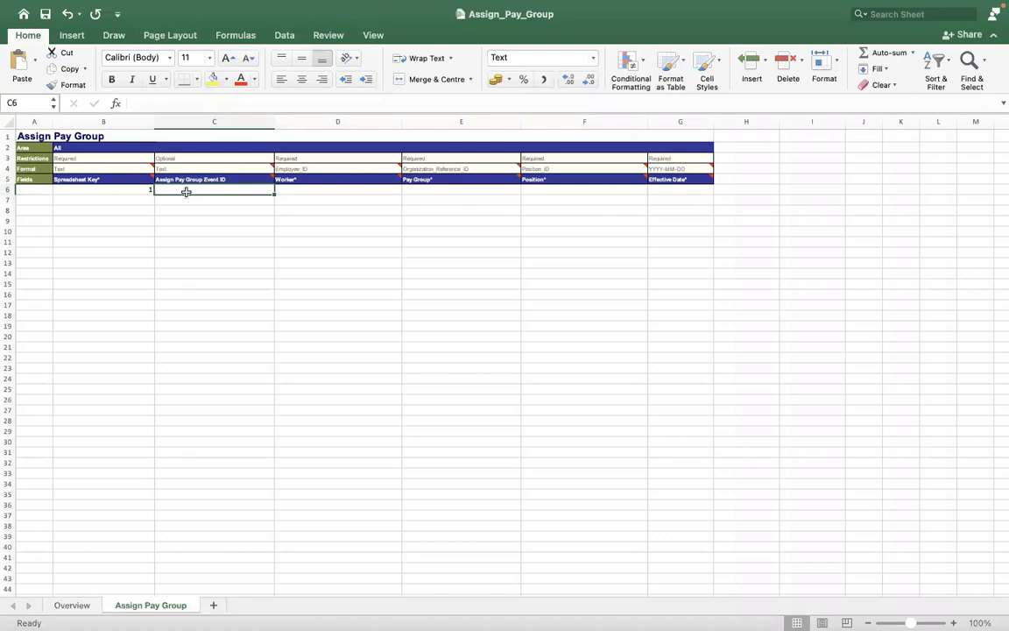
text(4747474747)
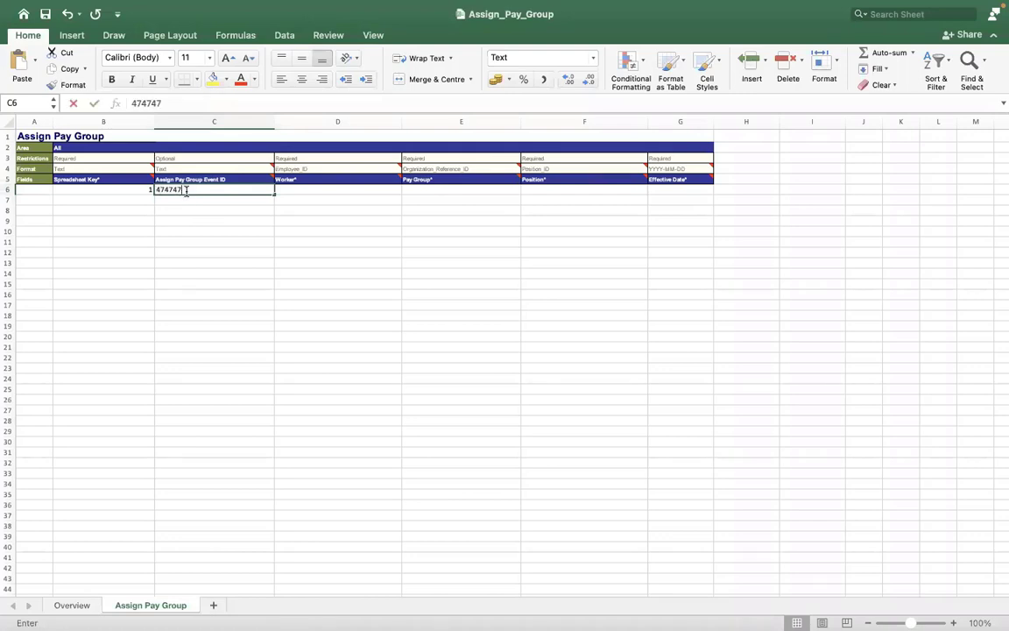
key(BackSpace)
key(BackSpace)
key(BackSpace)
key(BackSpace)
key(BackSpace)
key(BackSpace)
key(BackSpace)
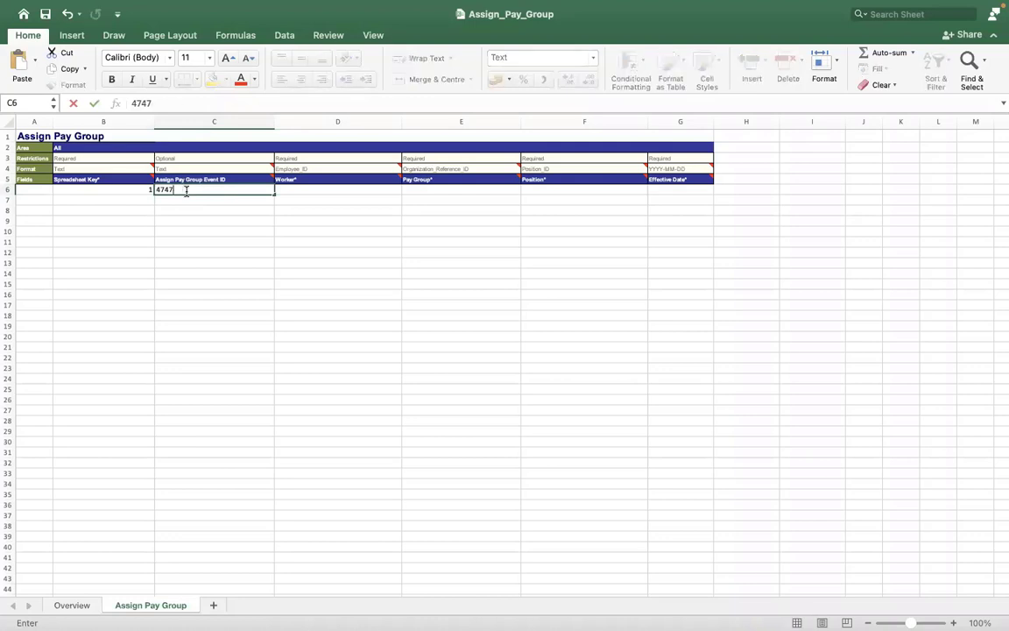
key(BackSpace)
key(BackSpace)
key(BackSpace)
click(295, 188)
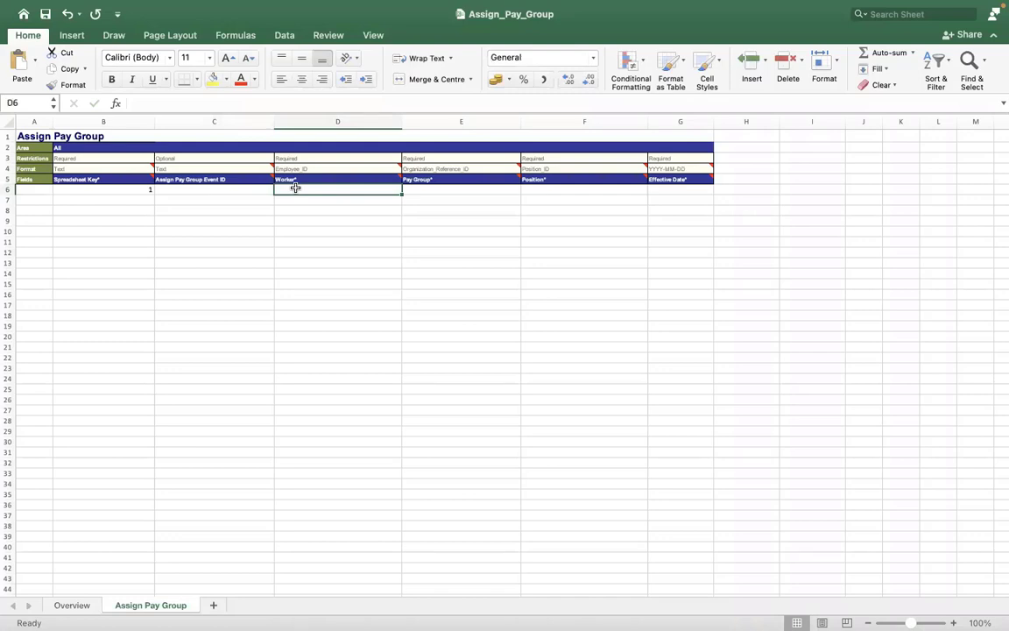
key(ctrl+Right)
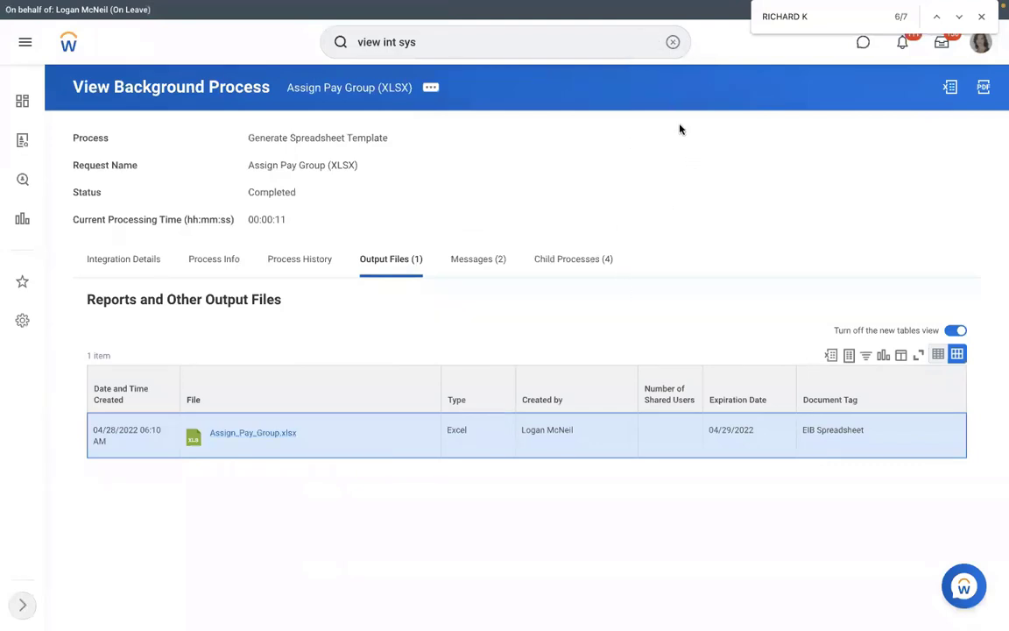
click(672, 41)
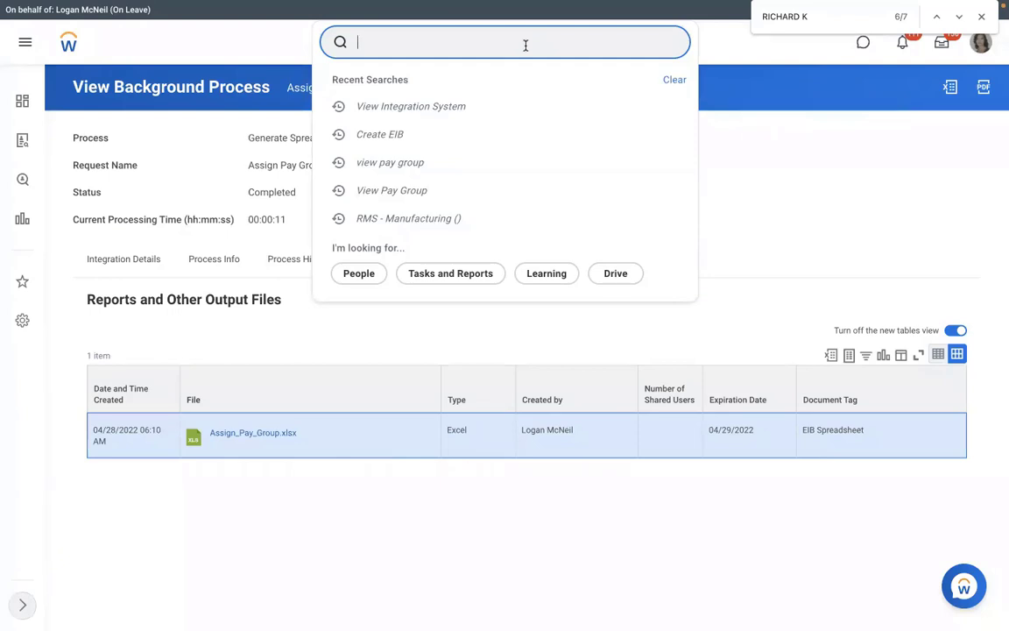
Search for the manager and open their team org chart
key(Return)
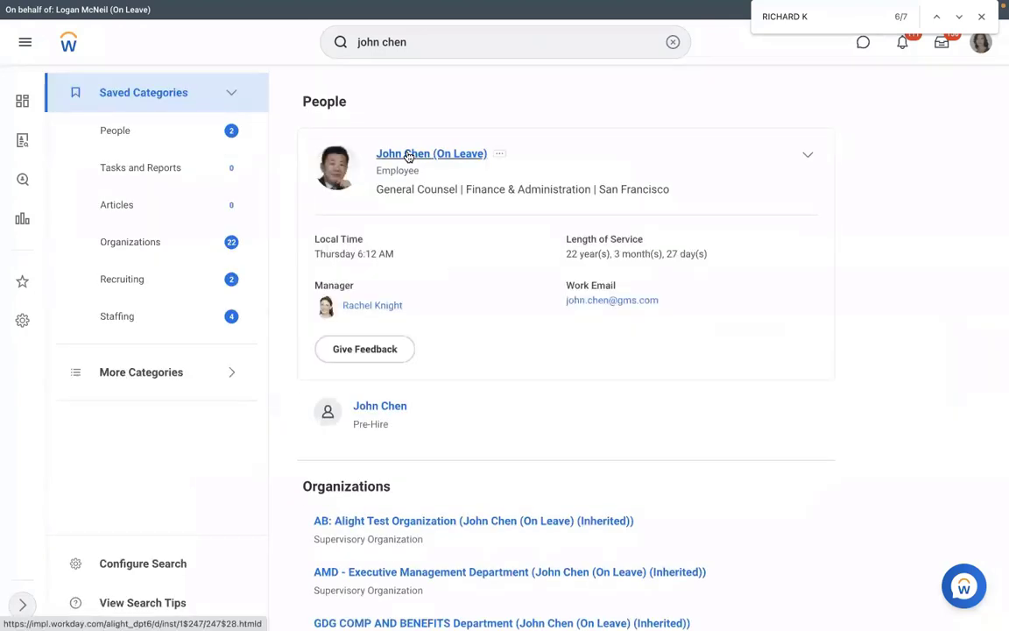
click(397, 163)
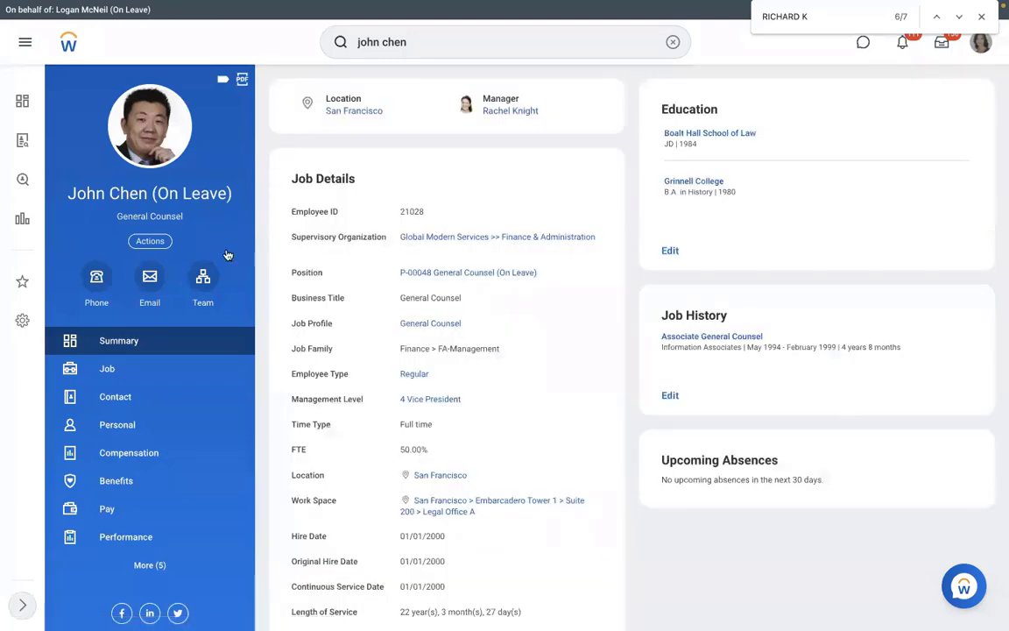
click(202, 278)
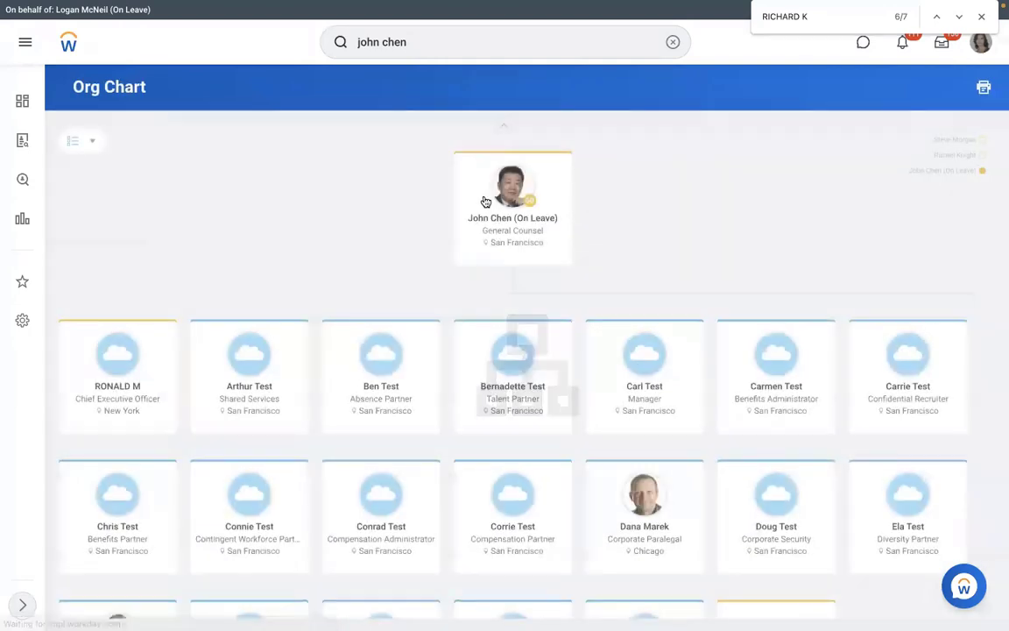
Check a direct report's current pay group, then select their Employee ID on the Job tab
click(637, 526)
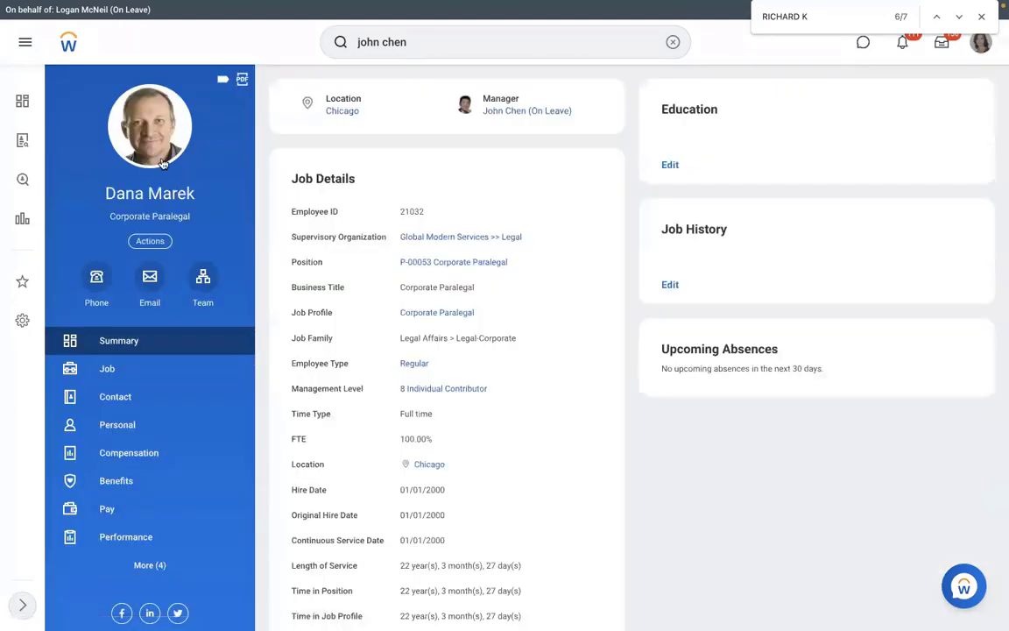
click(124, 517)
click(580, 98)
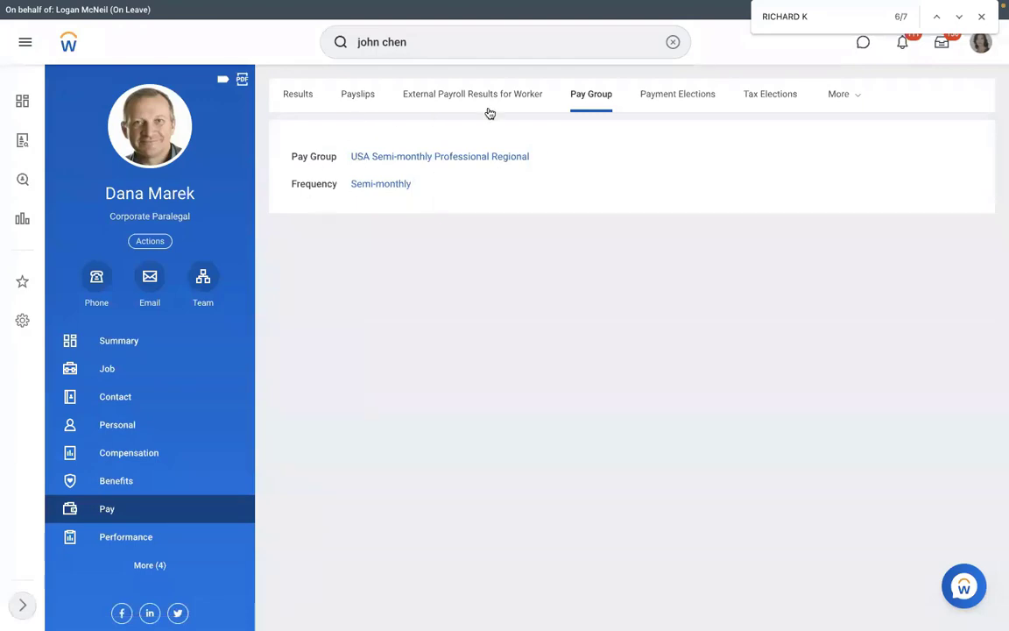
click(140, 371)
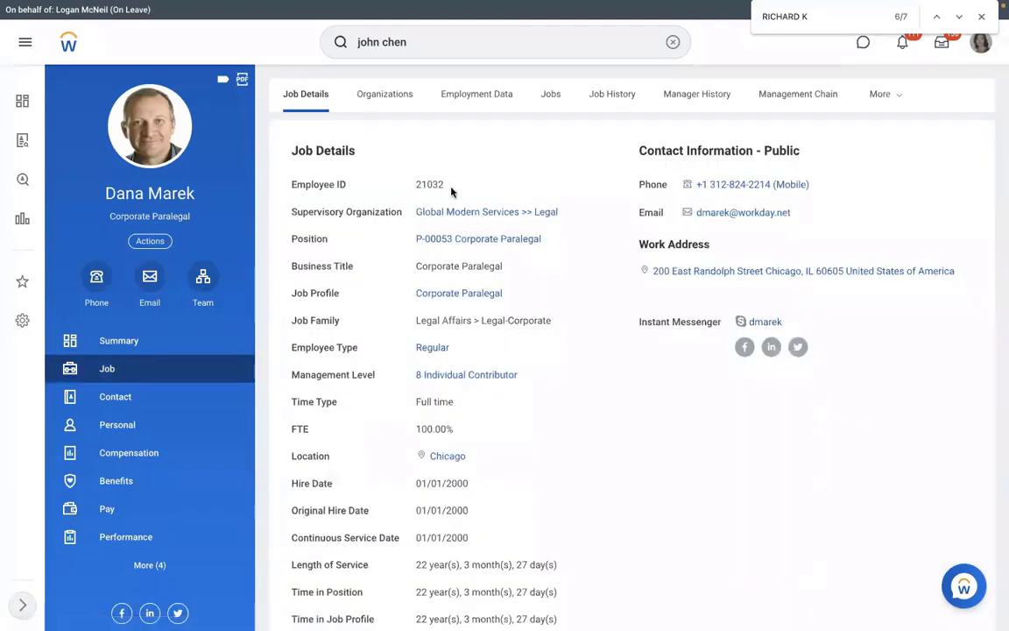
drag(451, 191, 415, 191)
Enter the worker's employee ID as text in Excel cell D6, then return to Workday
key(ctrl+Left)
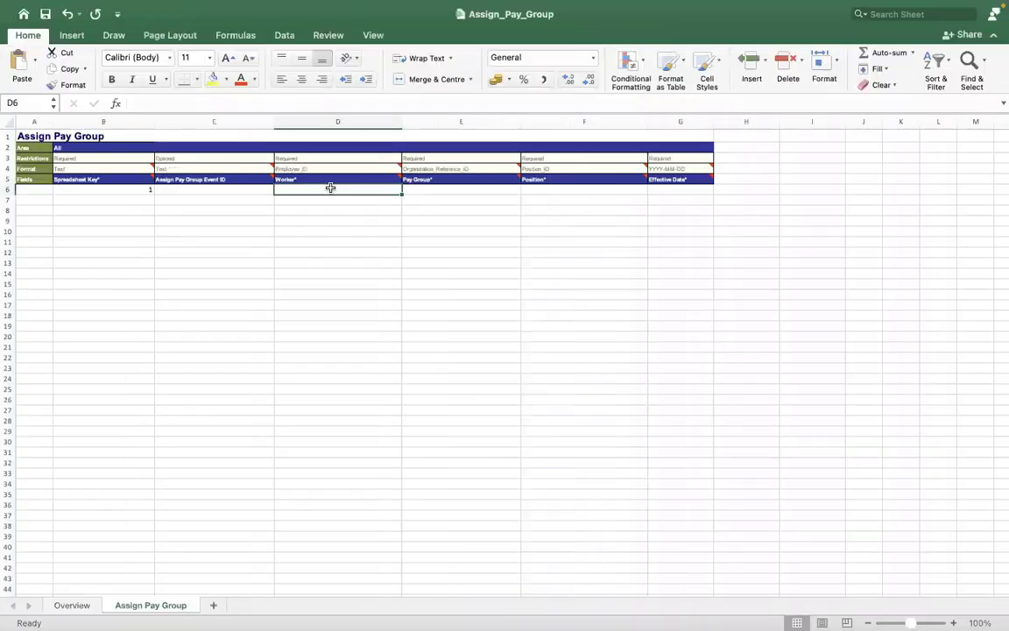
text('2103)
text(2)
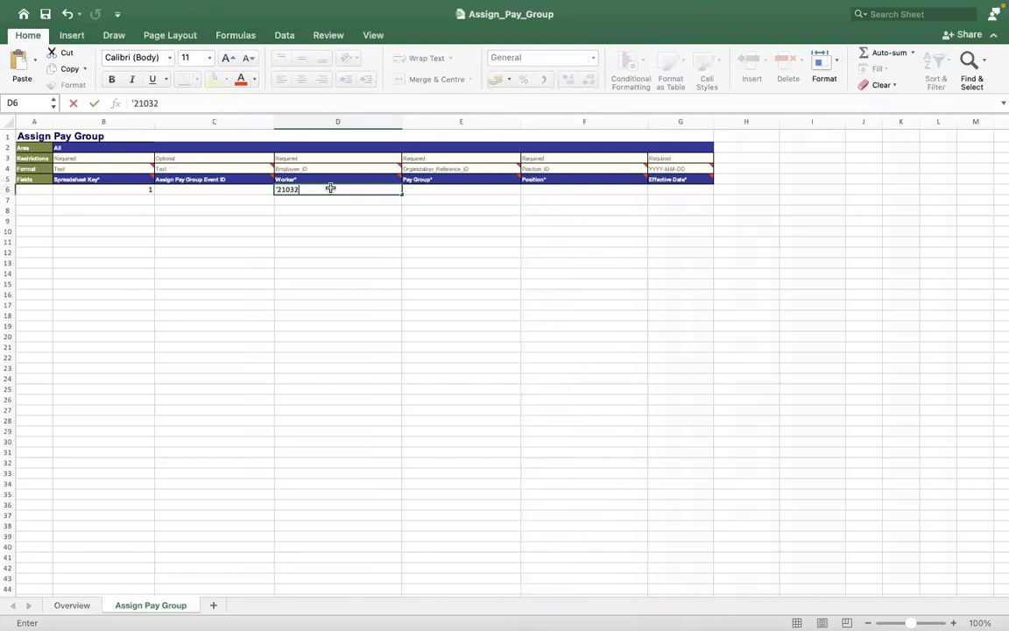
click(230, 252)
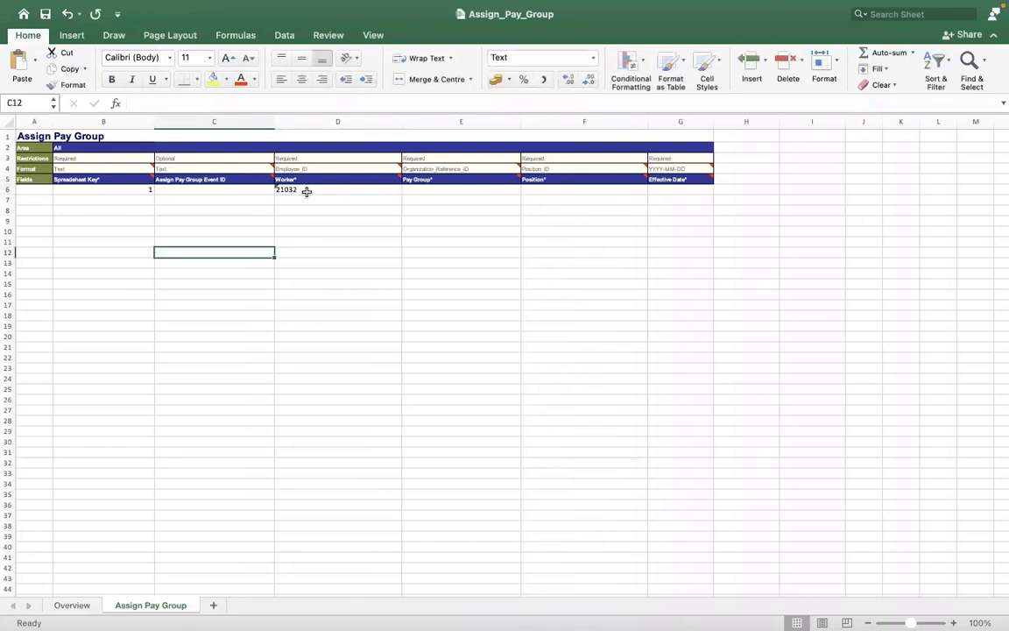
click(416, 188)
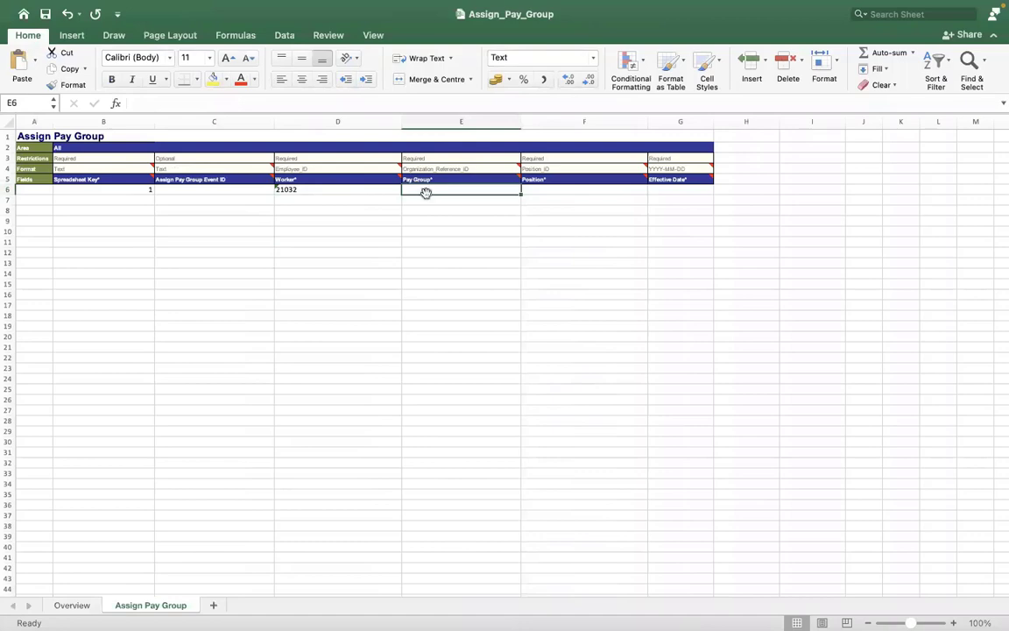
key(ctrl+Right)
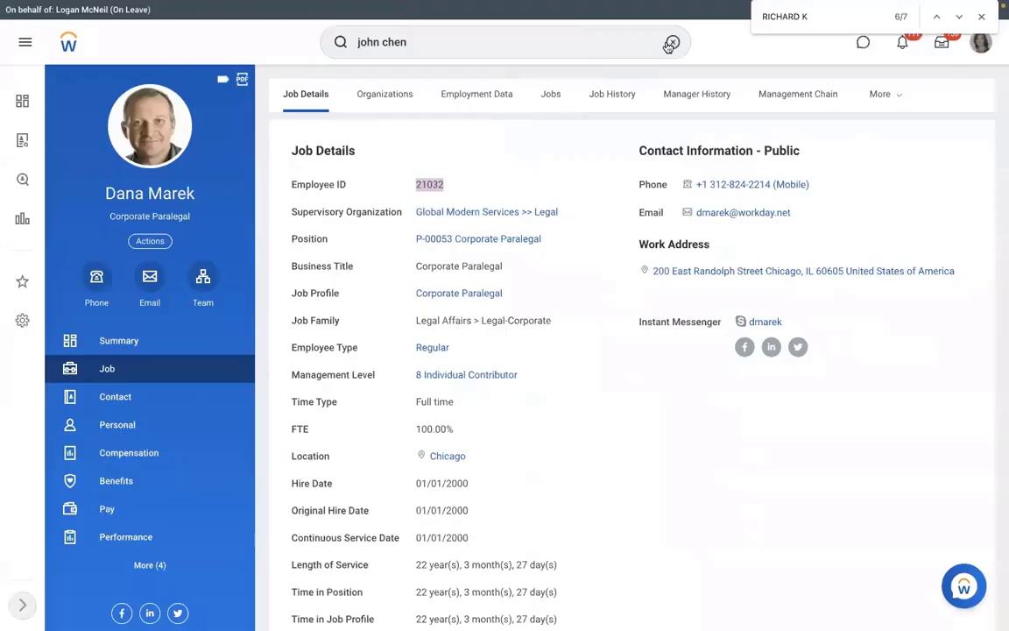
click(671, 42)
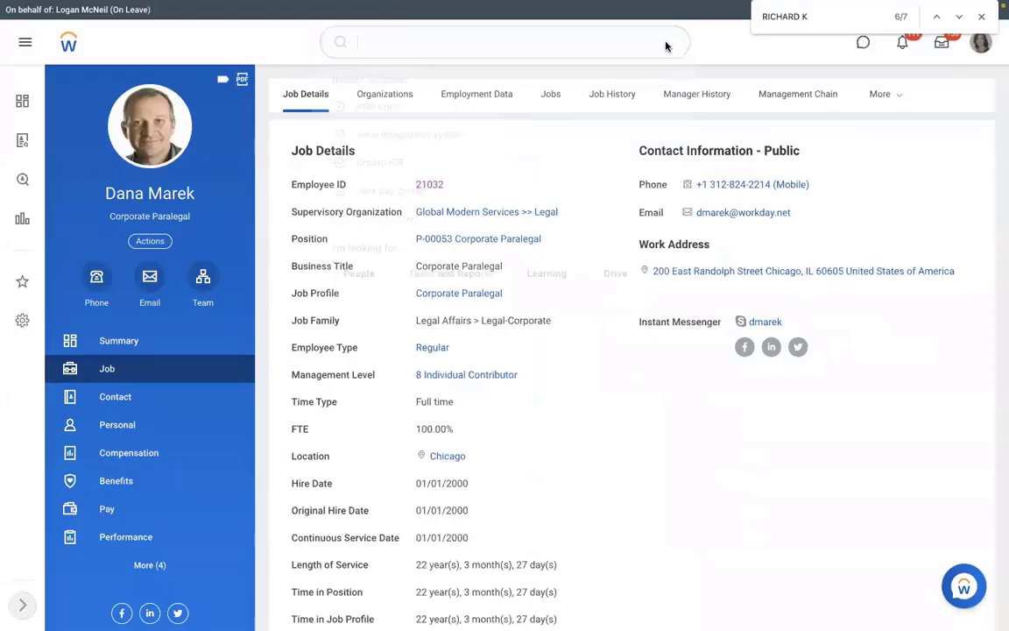
Run the View Pay Group report for RMS - Monthly PYG
text(view pa)
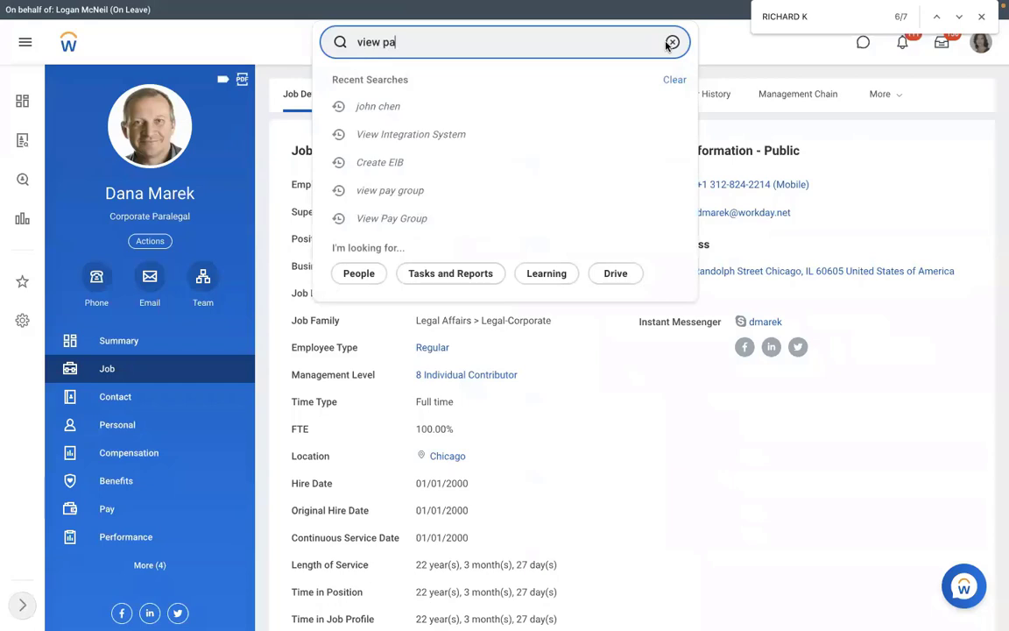
text(y group)
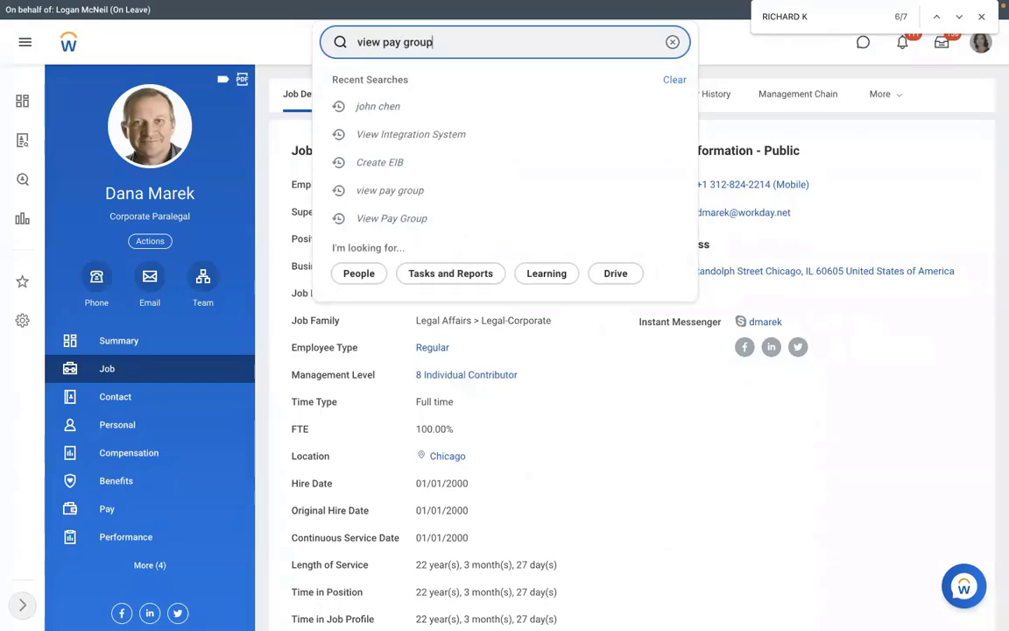
key(Return)
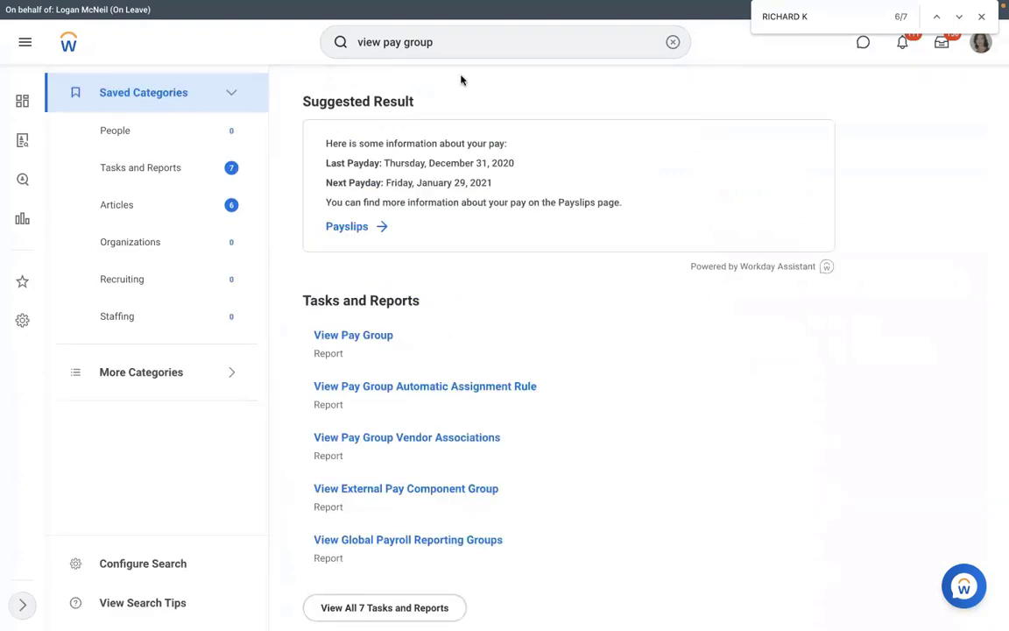
click(353, 337)
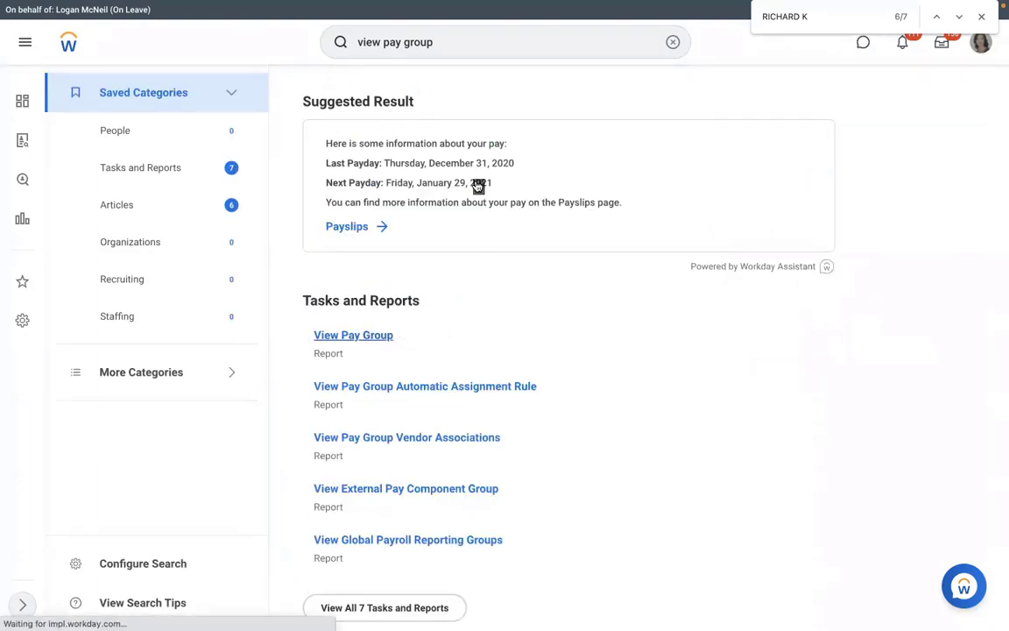
text(rms)
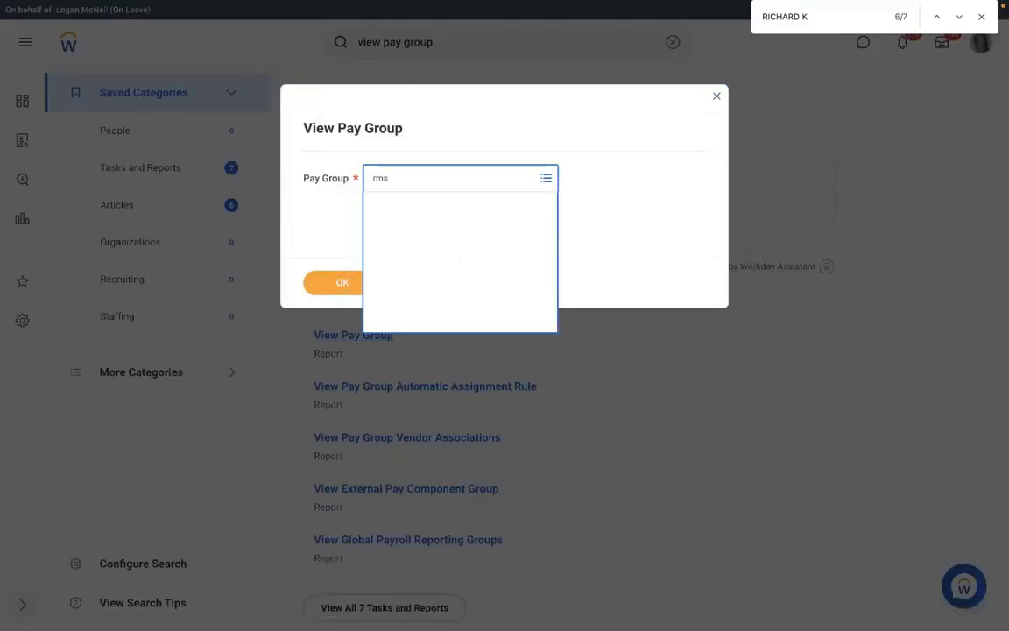
click(343, 283)
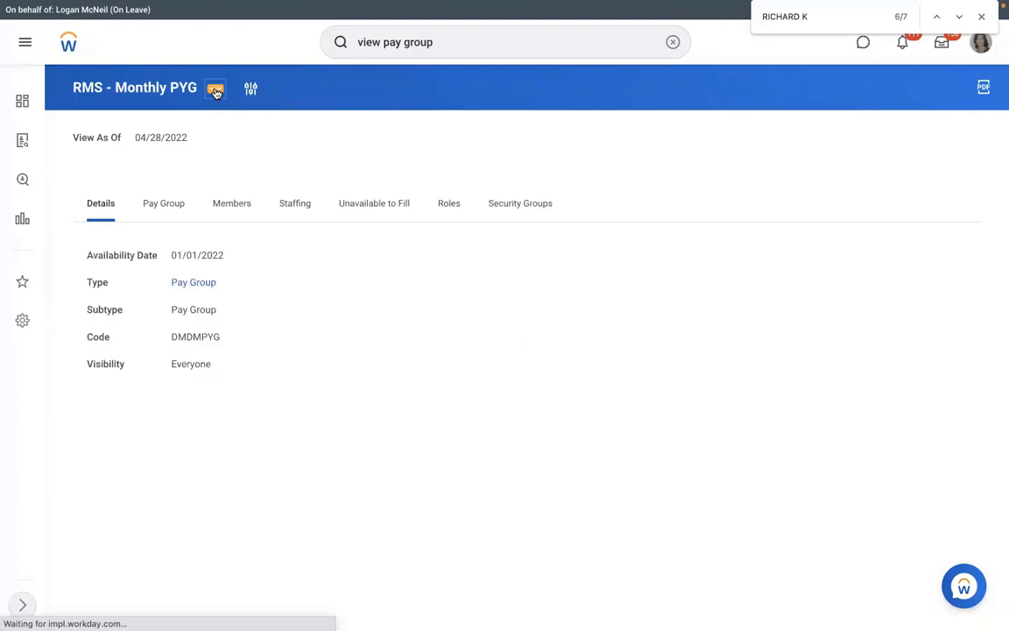
Show the pay group's Integration IDs and select reference ID PAY_GROUP-6-66
click(215, 90)
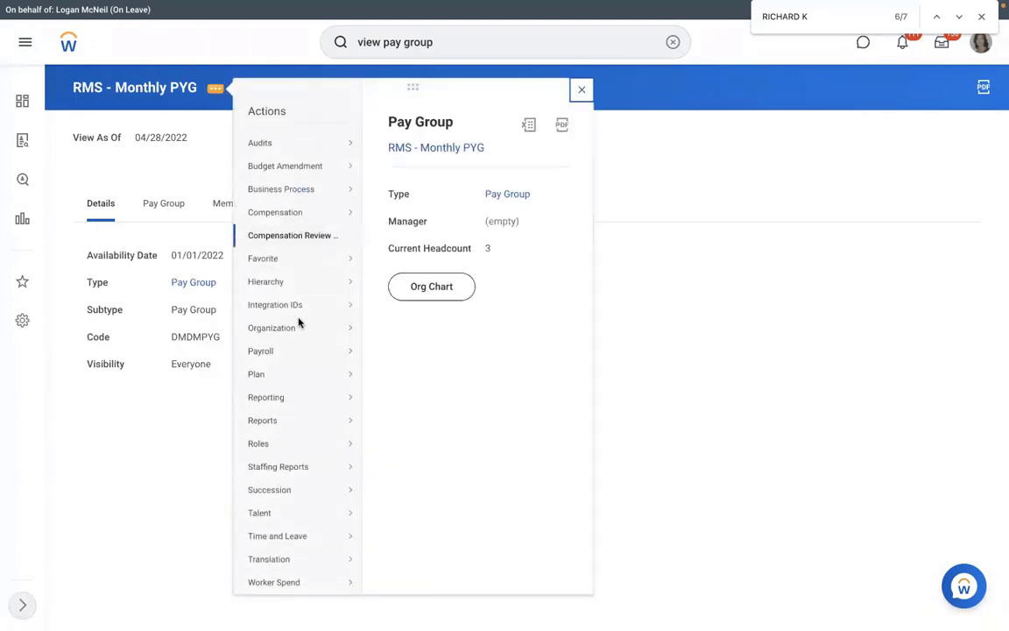
mouse_move(350, 304)
click(399, 305)
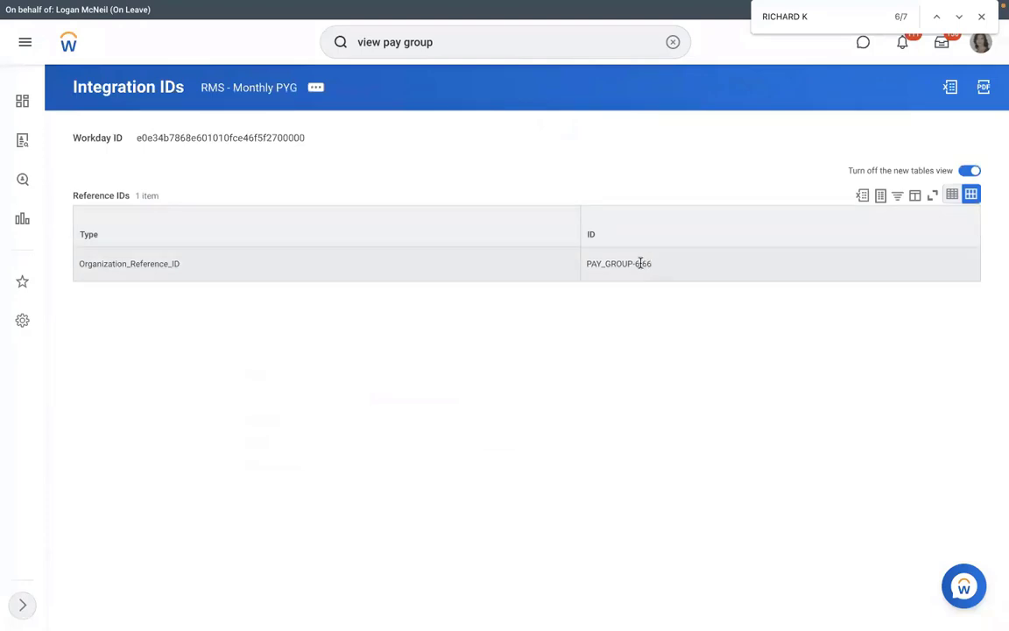
drag(640, 263, 588, 263)
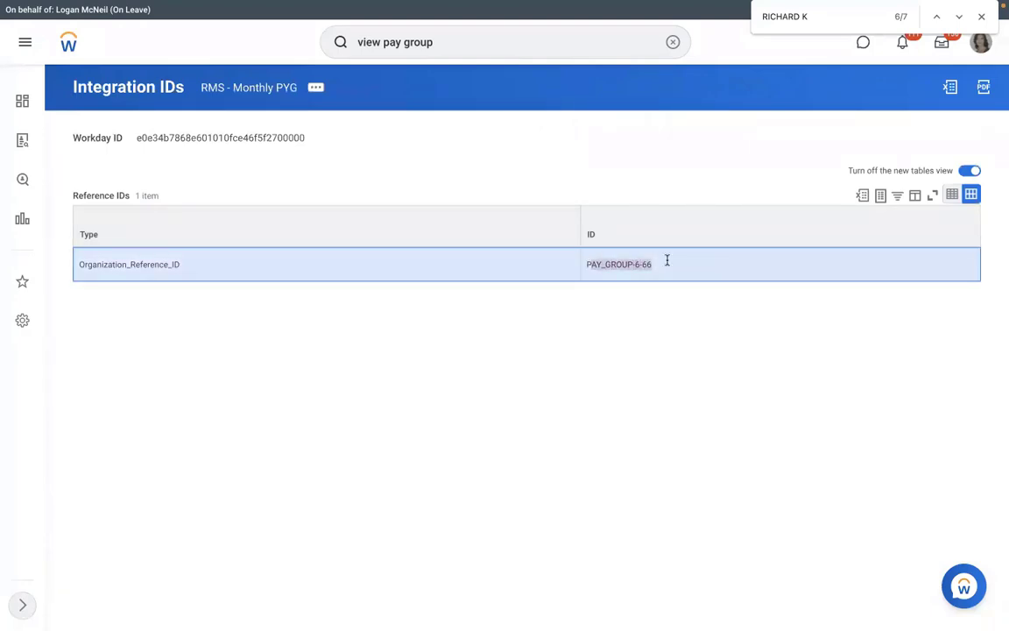
drag(652, 265, 587, 263)
key(super+c)
Paste PAY_GROUP-6-66 into Pay Group cell E6, verifying it against Workday
key(ctrl+Left)
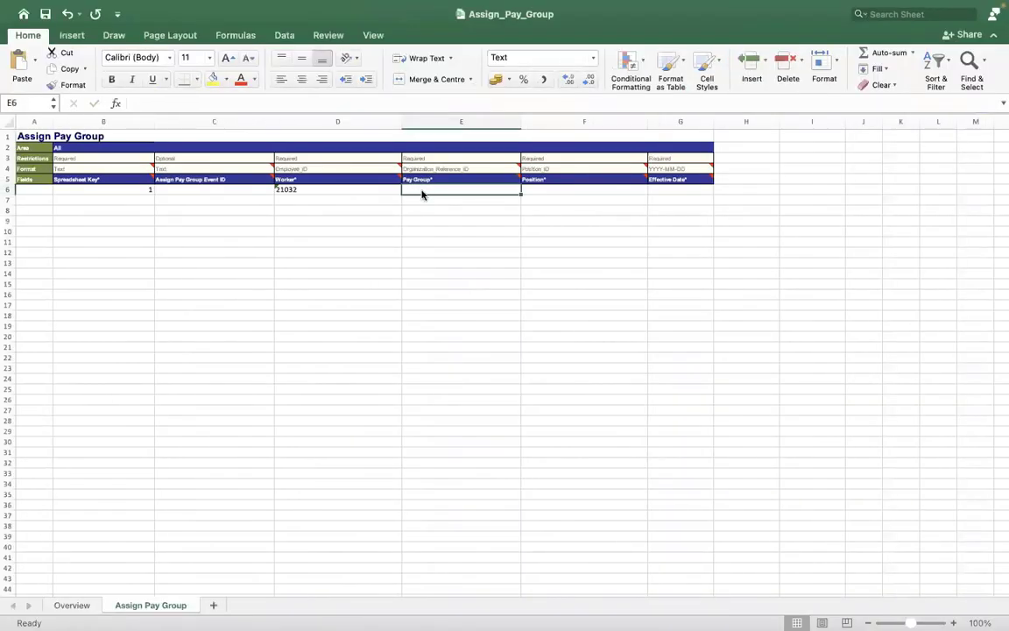
key(super+v)
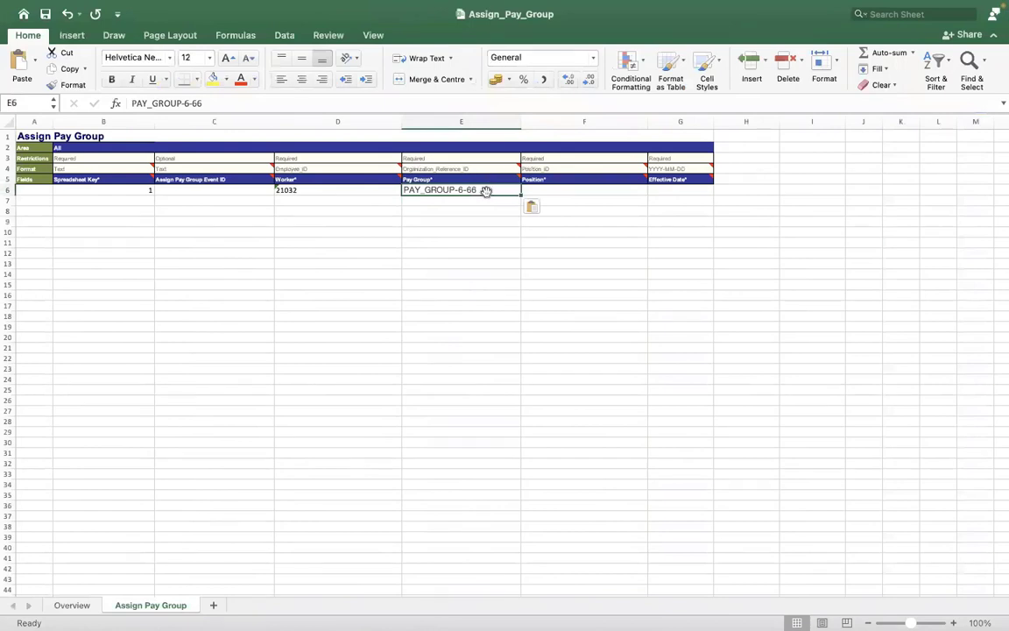
click(241, 102)
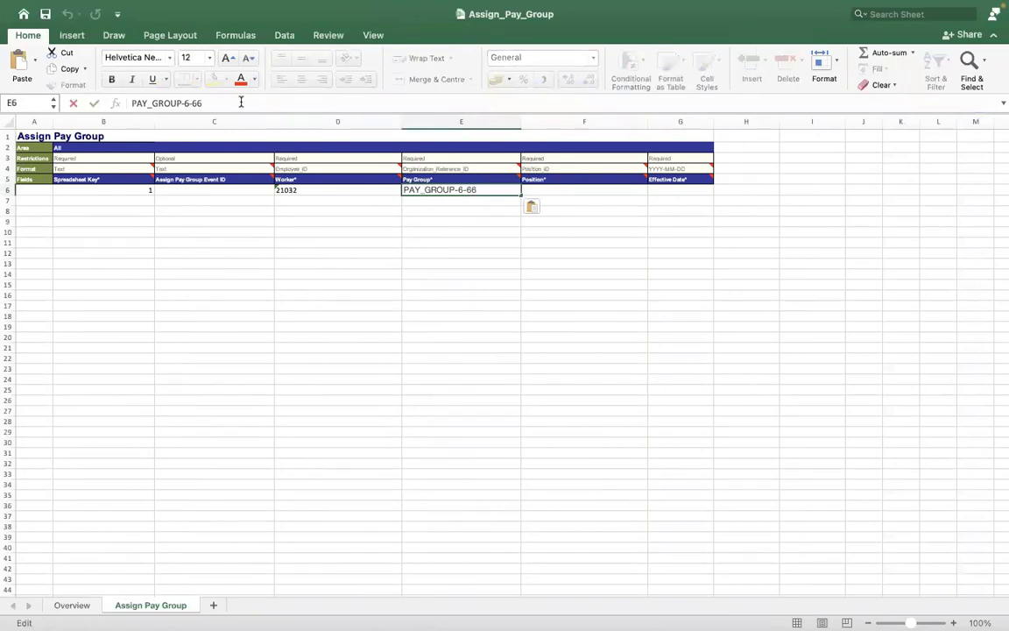
key(Left)
key(Left)
key(Left)
key(Left)
key(Left)
key(Left)
key(Left)
key(Left)
key(Left)
key(Left)
key(Left)
key(Left)
key(Left)
key(Left)
key(ctrl+Right)
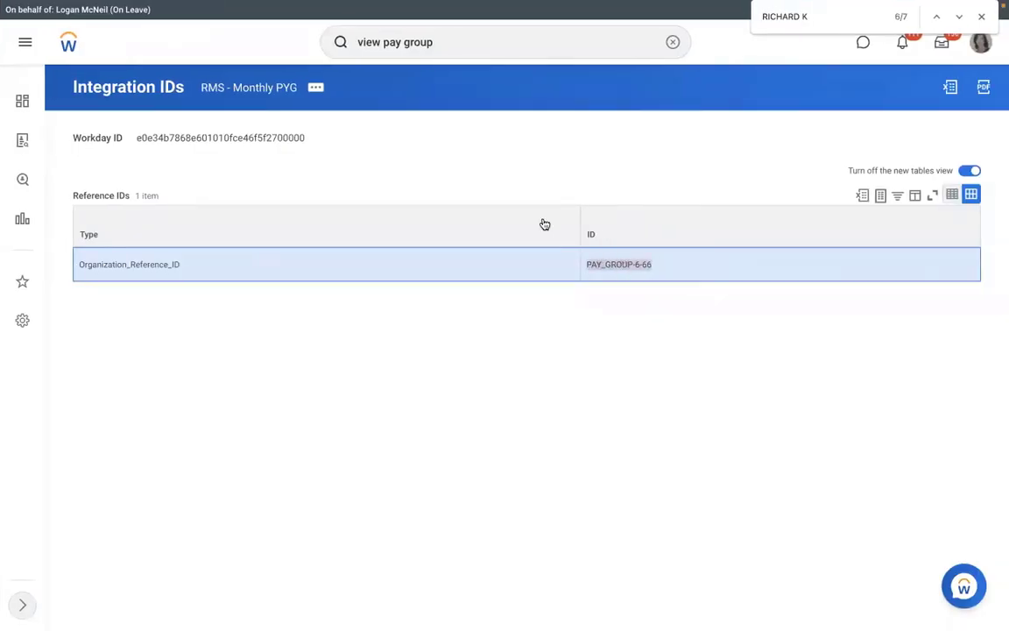
key(ctrl+Left)
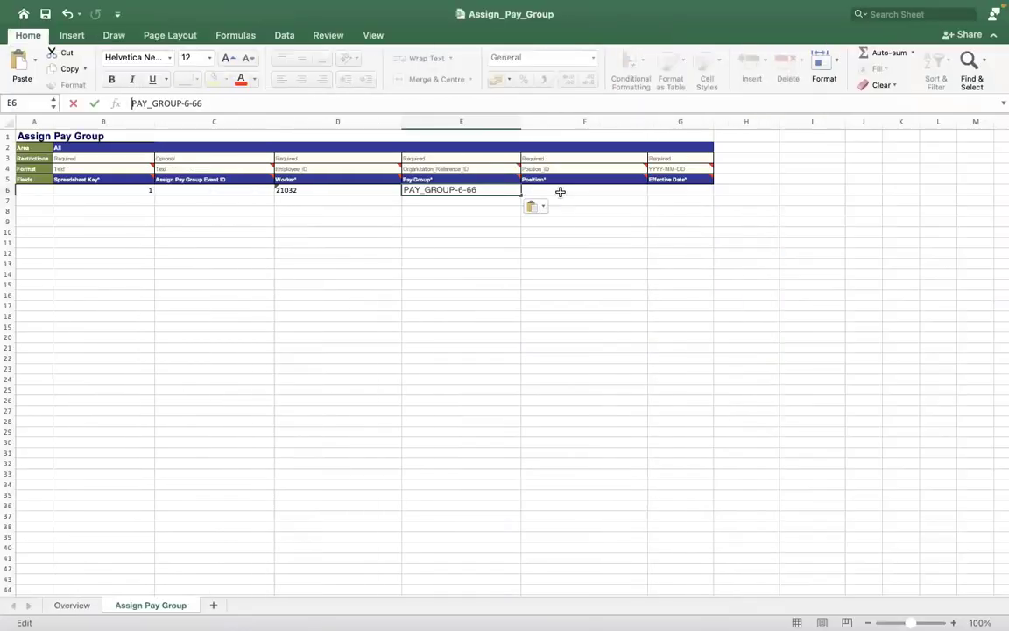
click(558, 191)
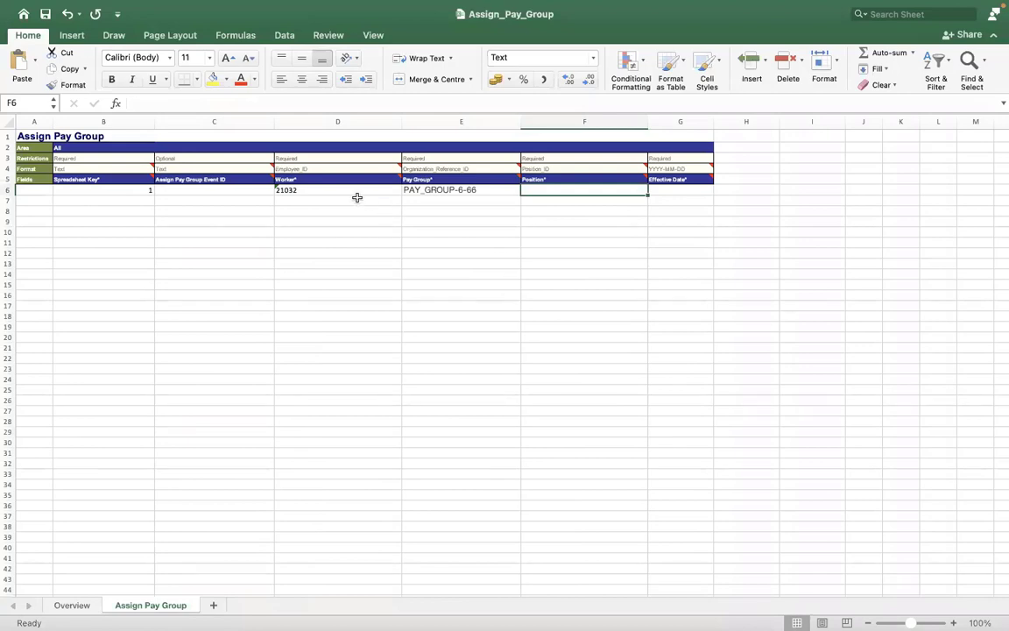
Check the allowed reference types in format cell E4 without changing it
click(502, 169)
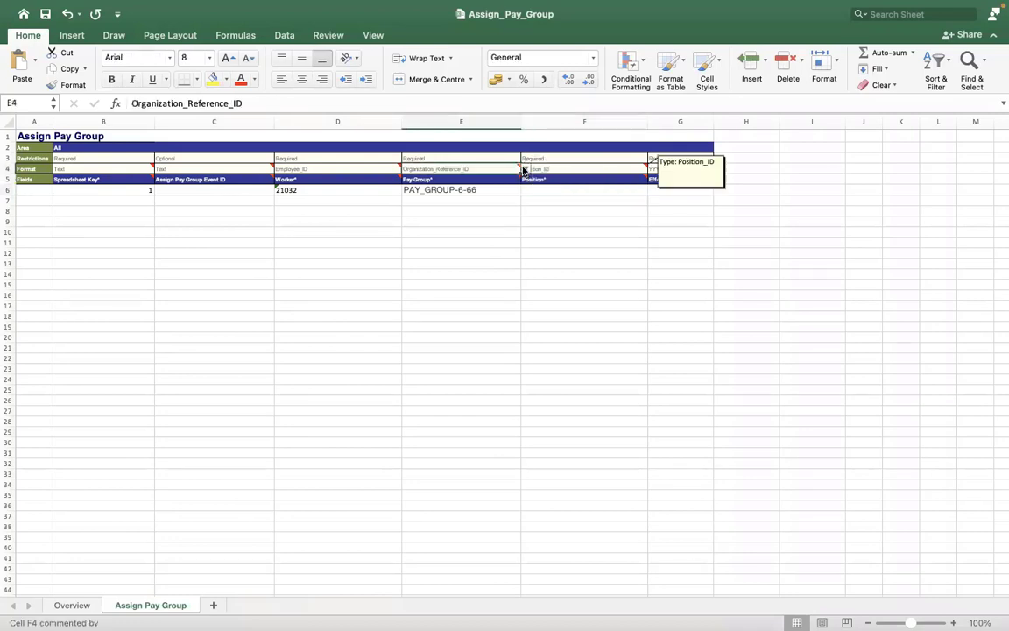
click(526, 170)
click(551, 243)
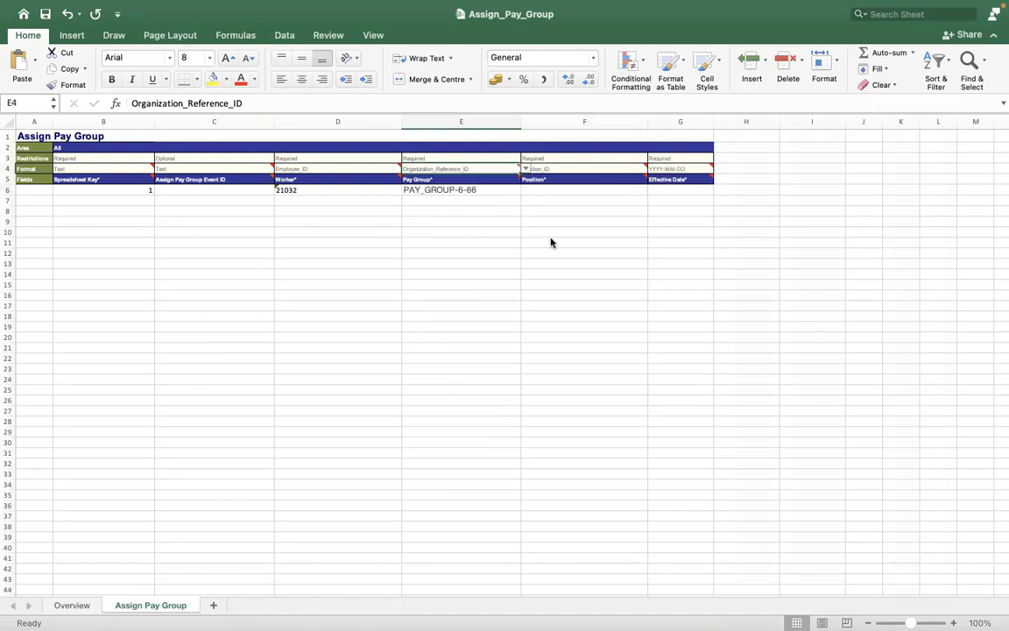
key(ctrl+Right)
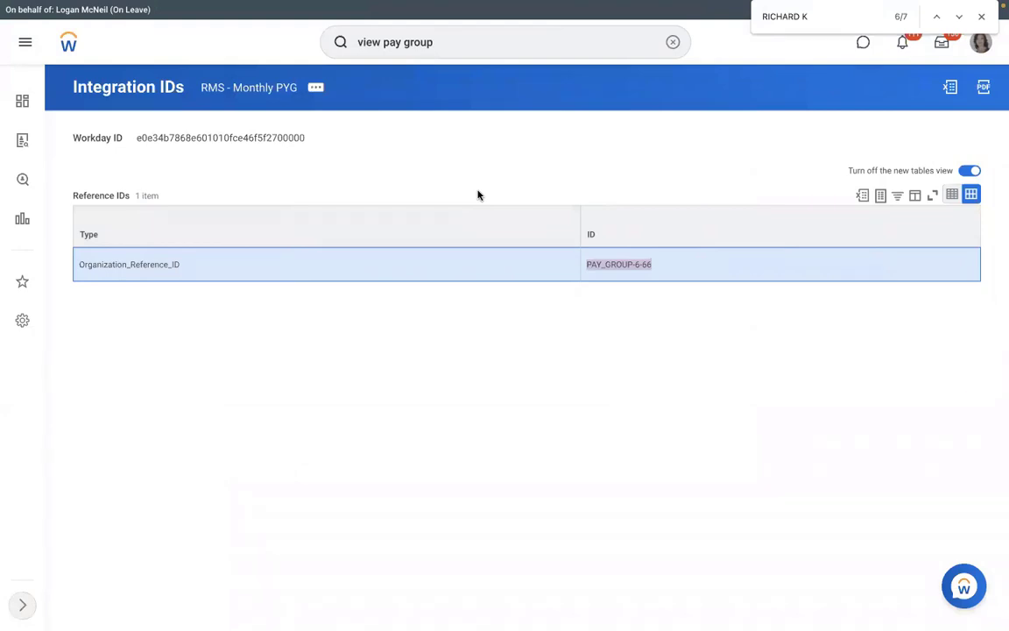
key(ctrl+Left)
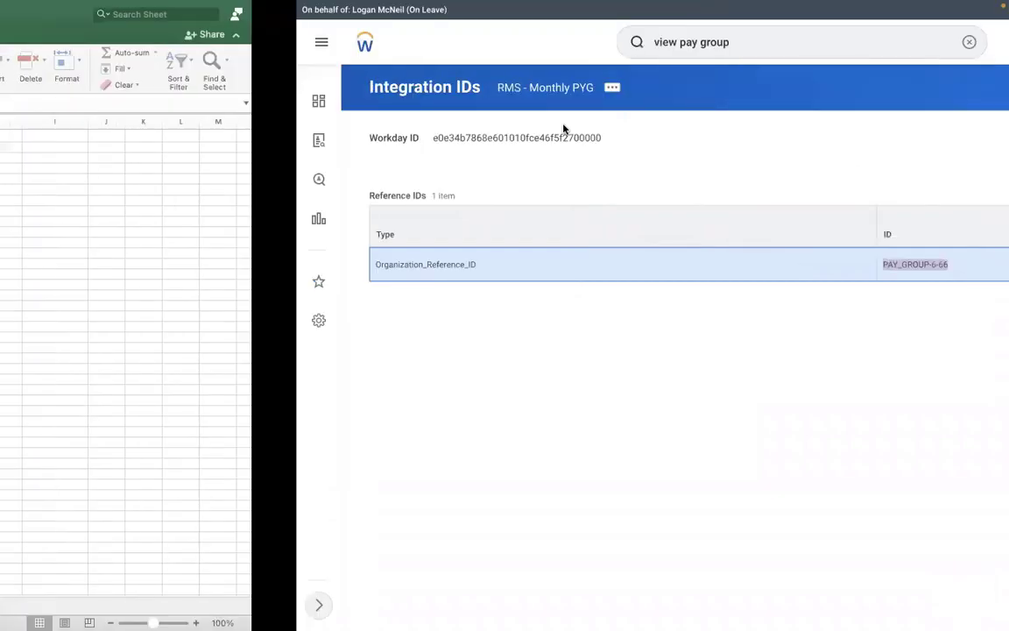
Search the worker's employee ID in Workday and open their profile job details
key(ctrl+Right)
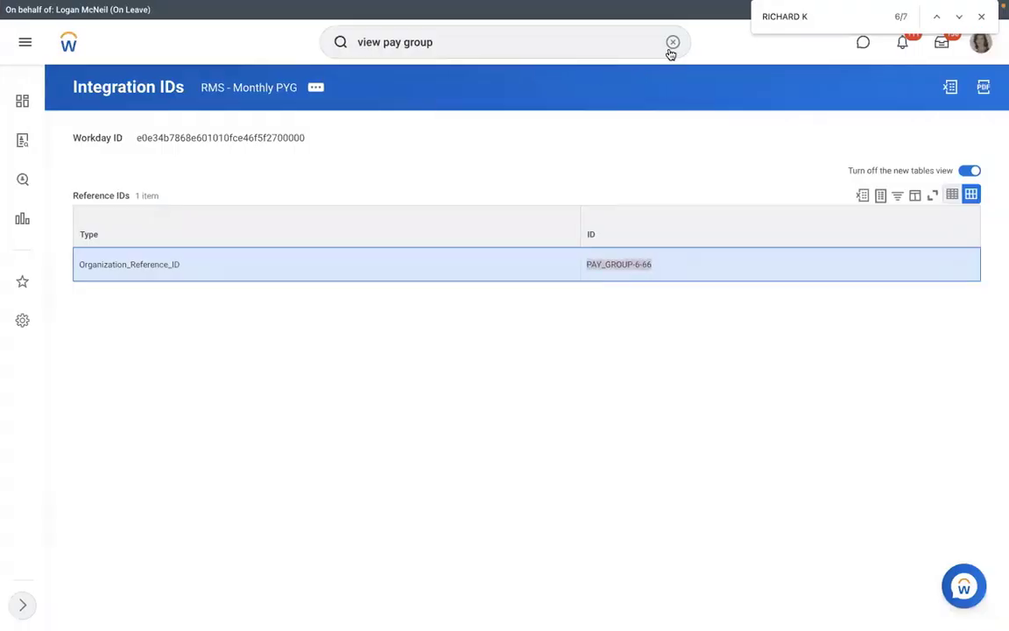
click(672, 42)
text(2)
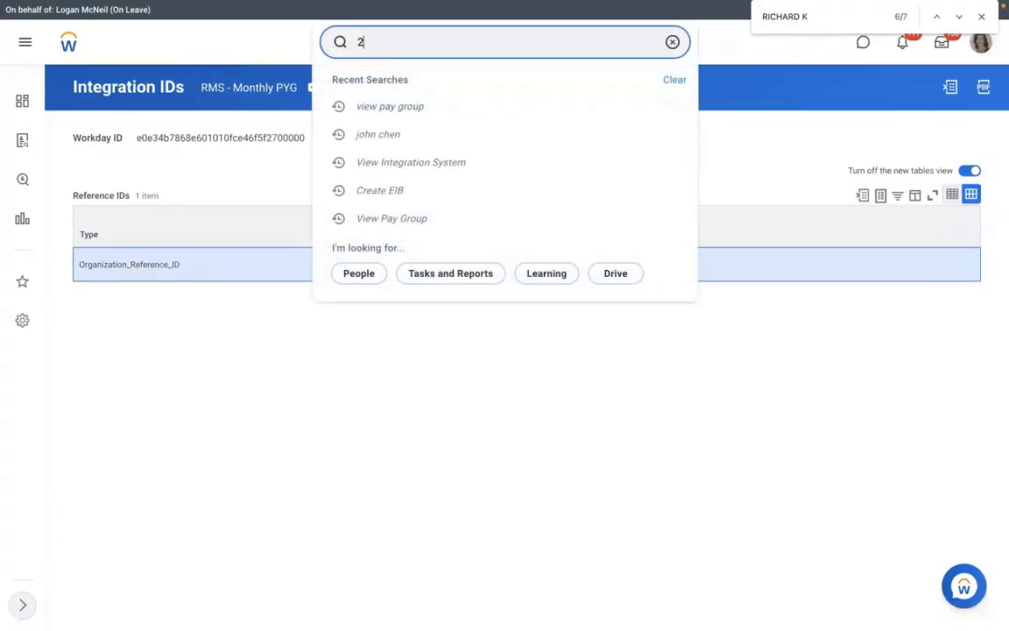
text(1032)
click(524, 91)
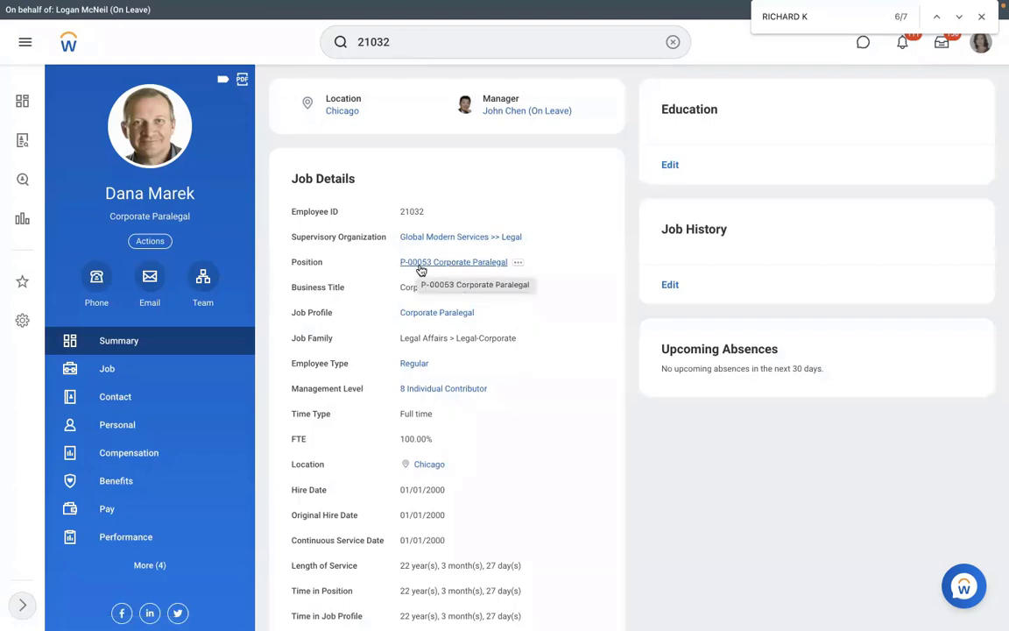
key(ctrl+Right)
key(ctrl+Left)
key(ctrl+Left)
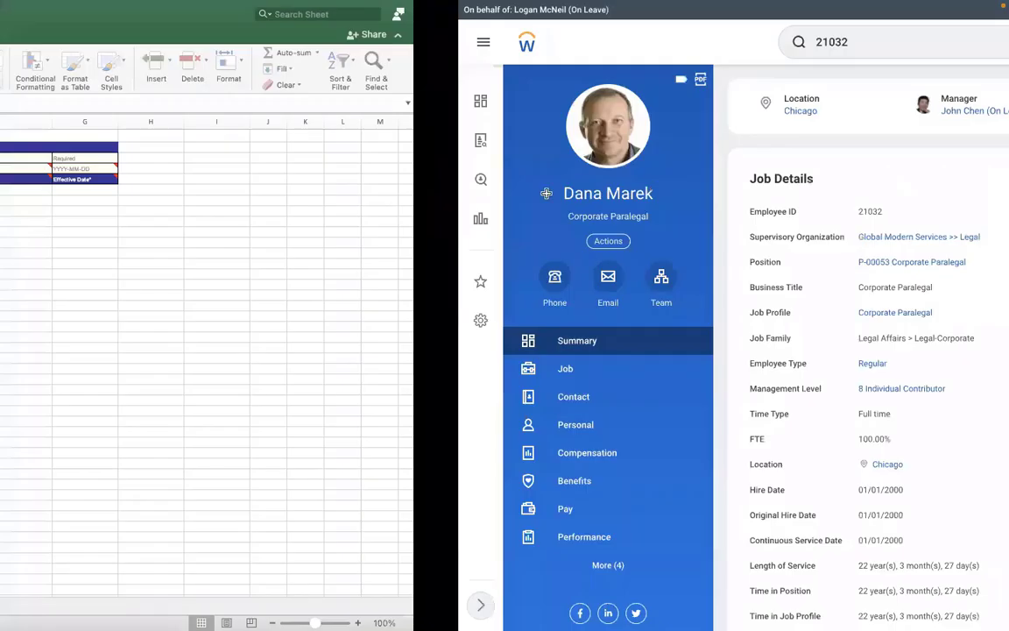
Enter position ID P-00053 in cell F6, confirming it in Workday
double_click(533, 191)
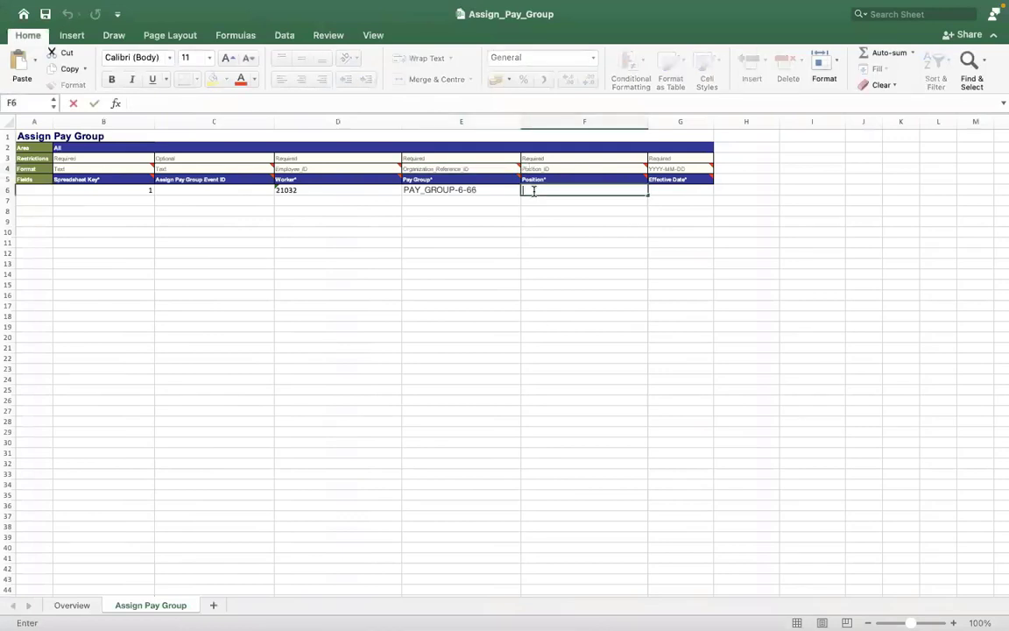
text(P-000)
key(ctrl+Right)
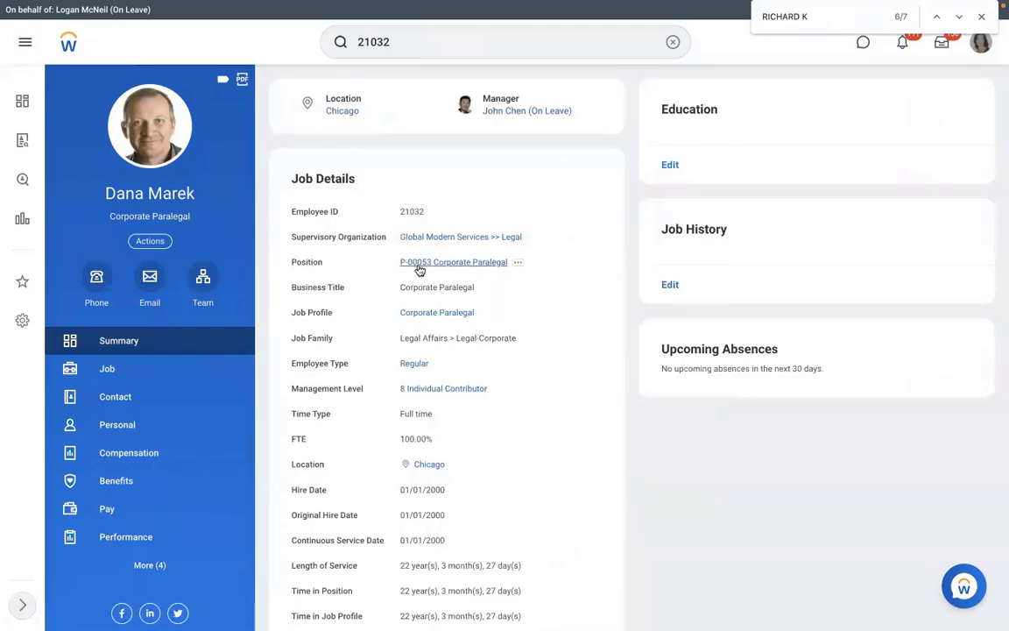
key(ctrl+Left)
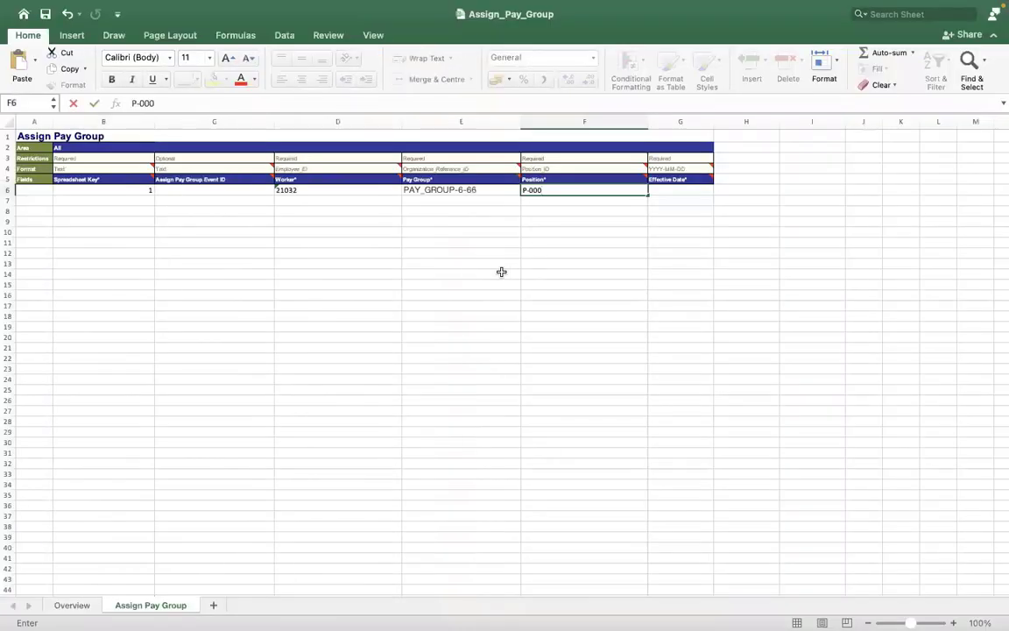
text(53)
click(615, 258)
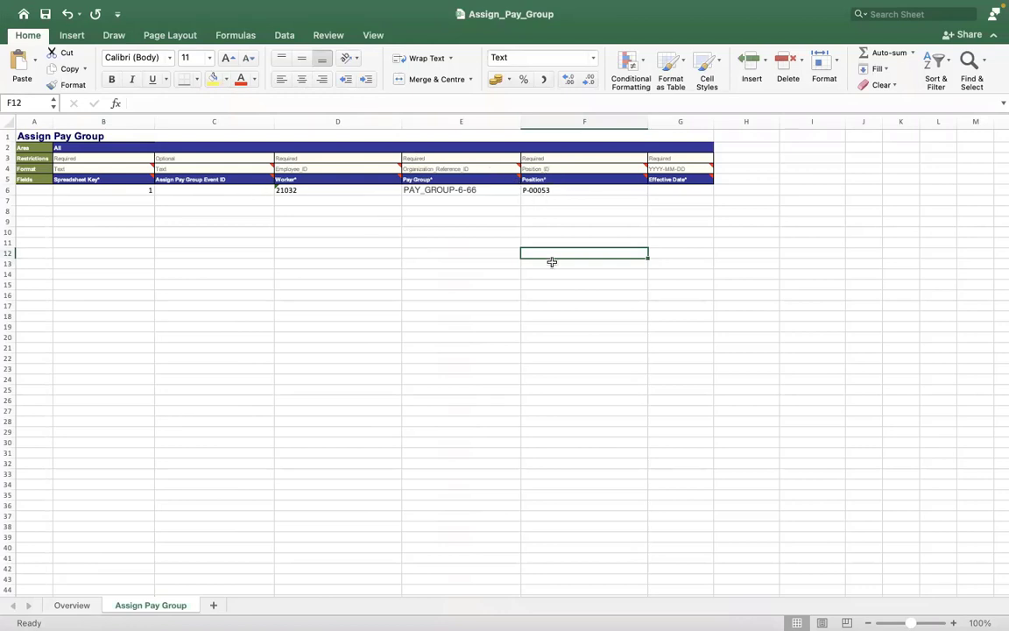
click(671, 190)
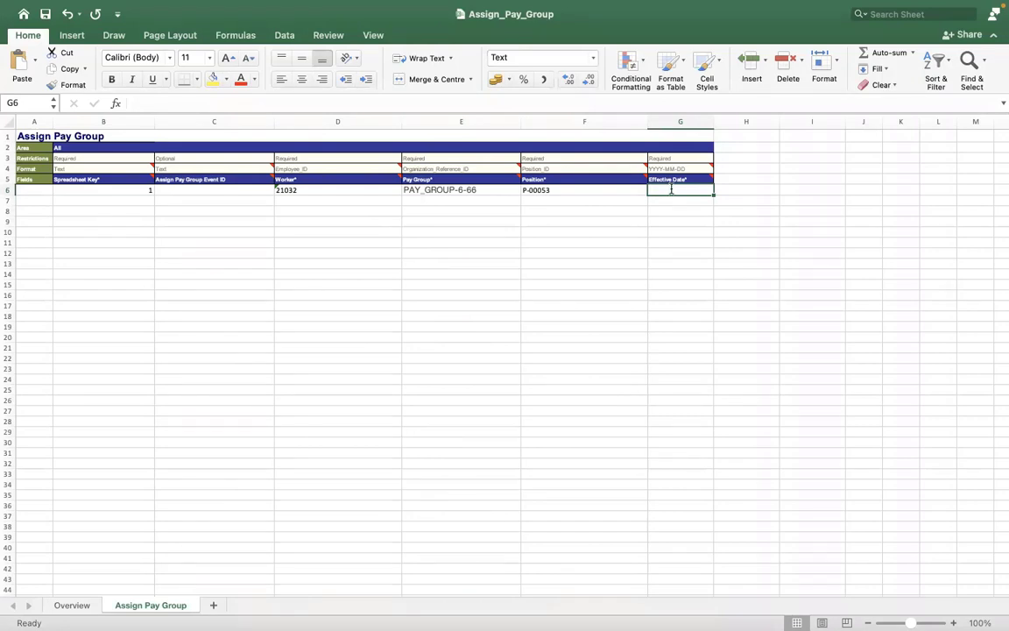
Enter the effective date 2022/01/05 in cell G6
text(2022)
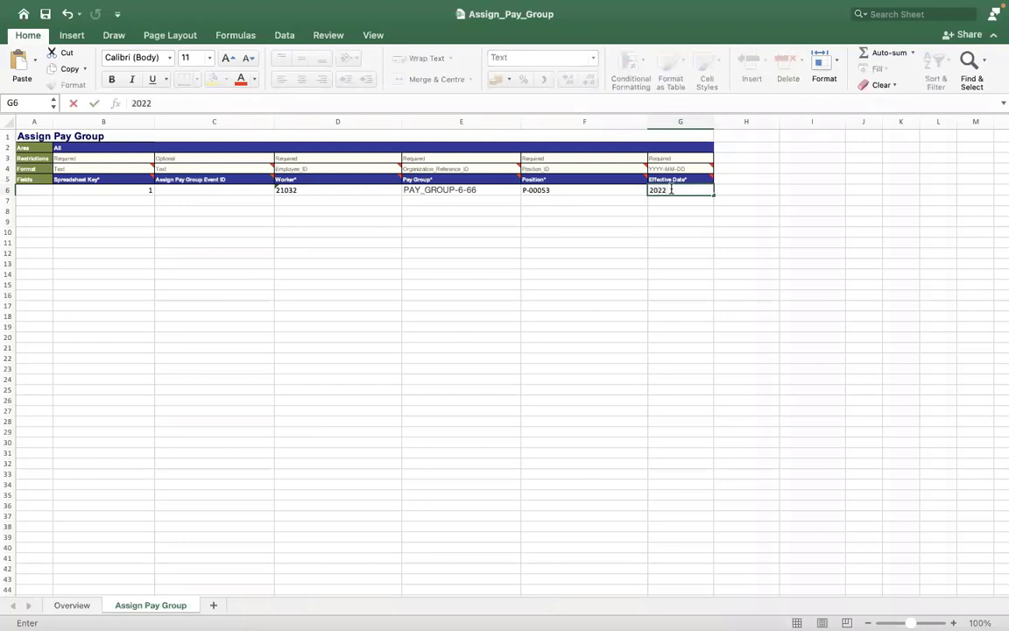
text(/01/05)
key(Return)
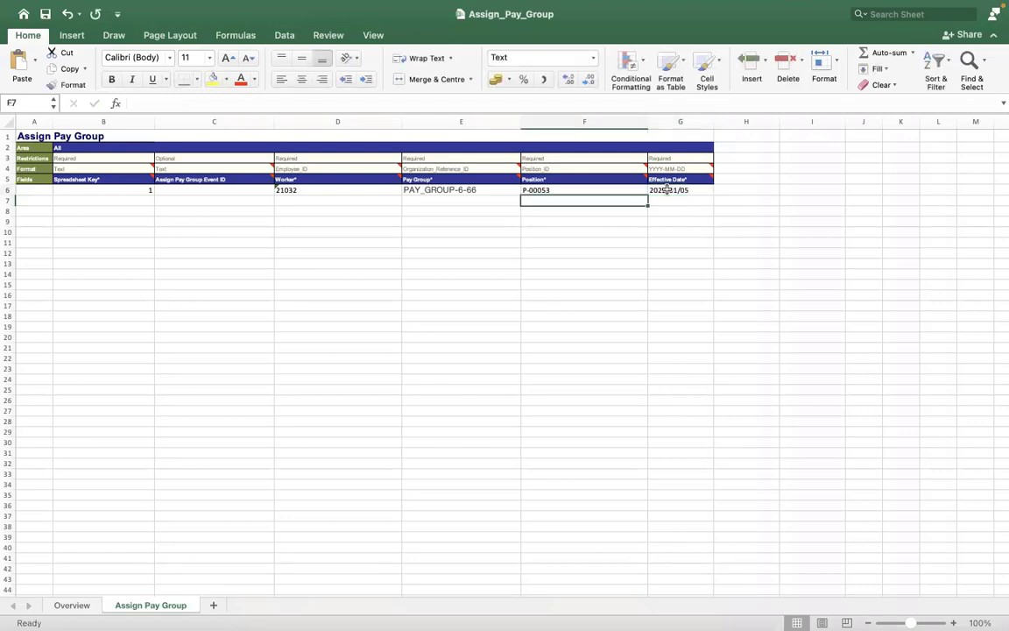
click(667, 189)
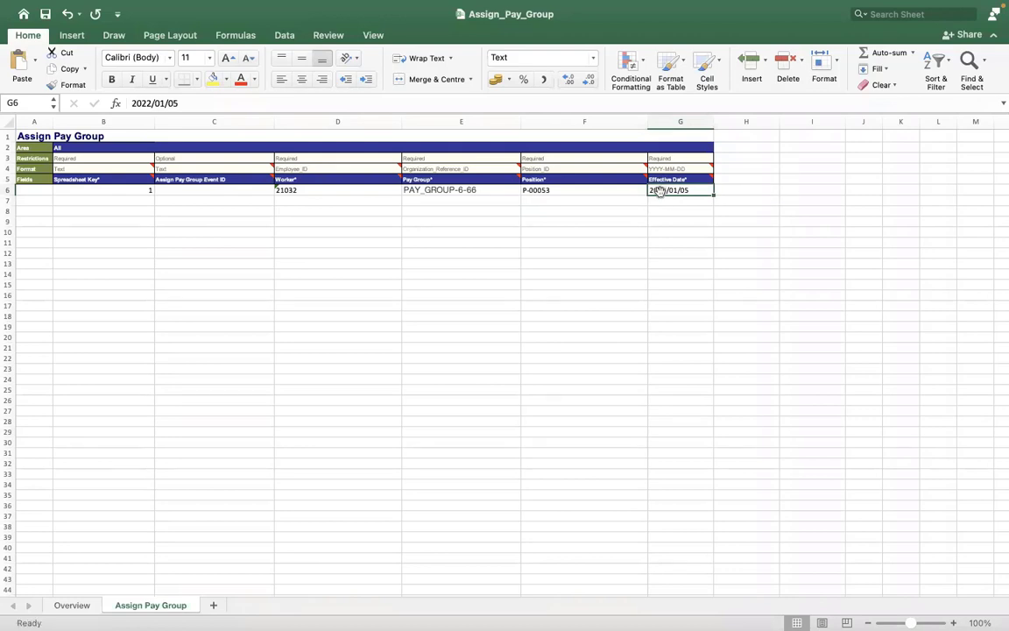
Open the Format Cells settings for effective date cell G6
right_click(659, 192)
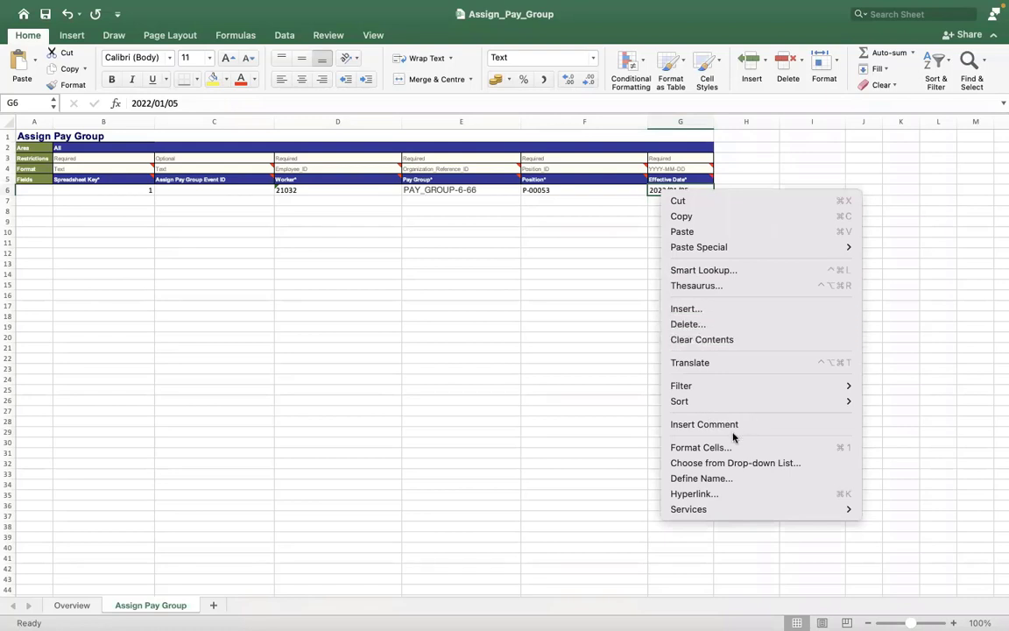
click(624, 352)
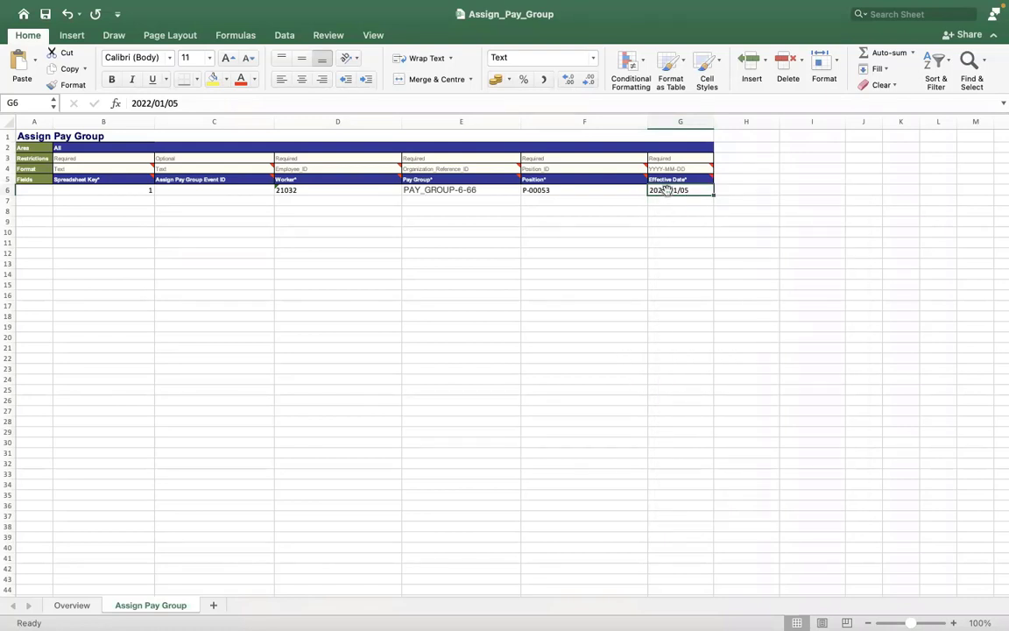
right_click(666, 191)
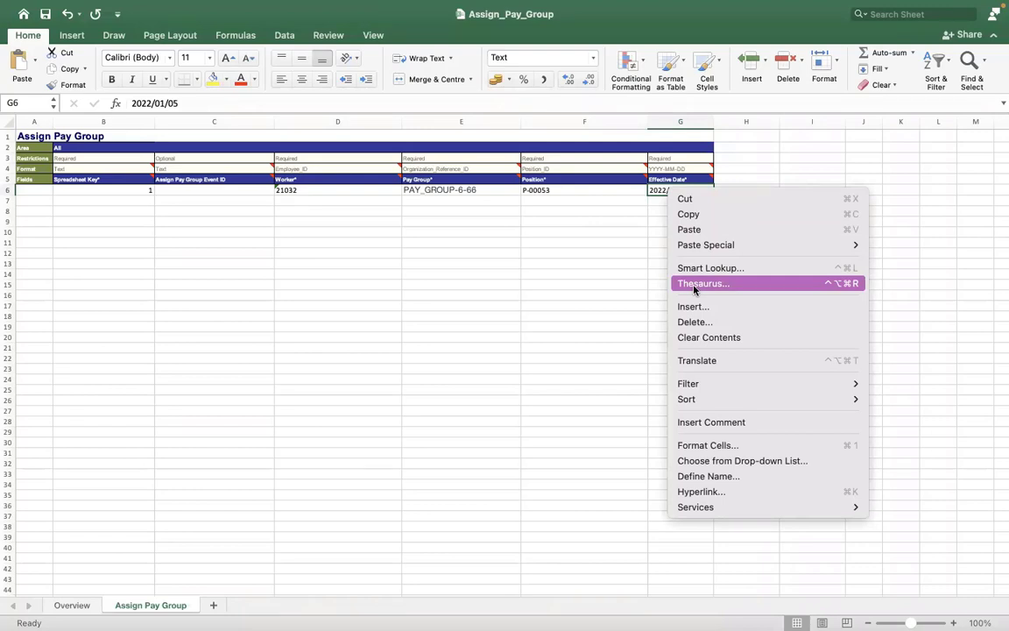
click(608, 196)
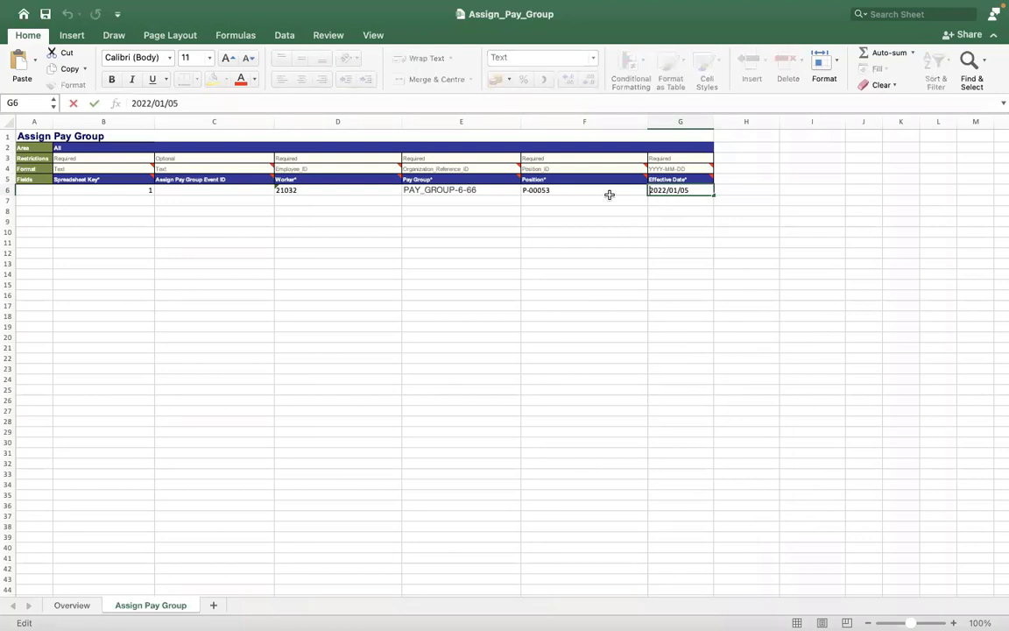
click(609, 195)
click(663, 191)
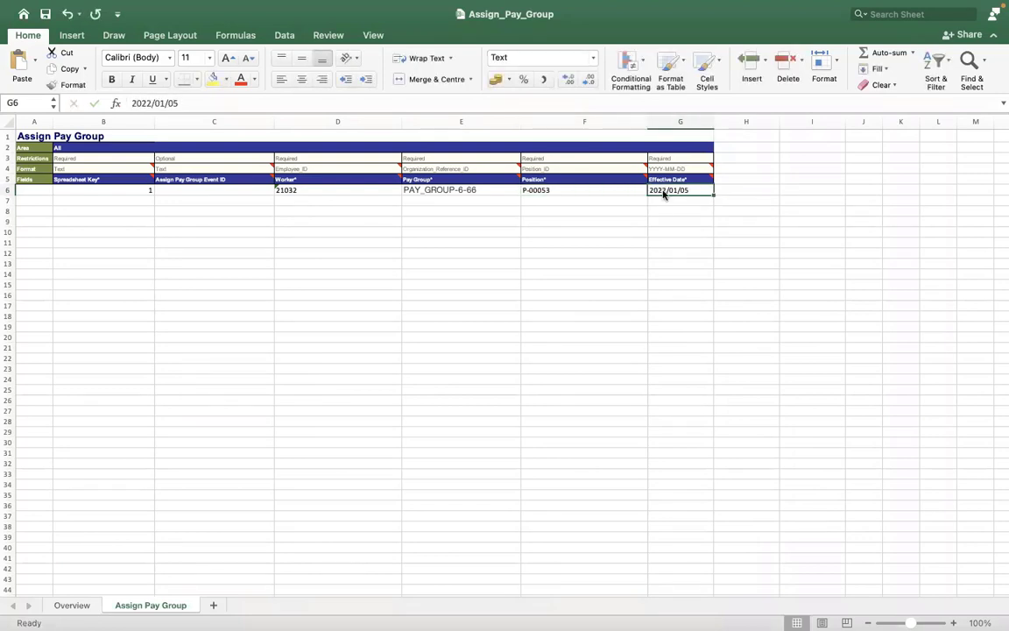
right_click(663, 193)
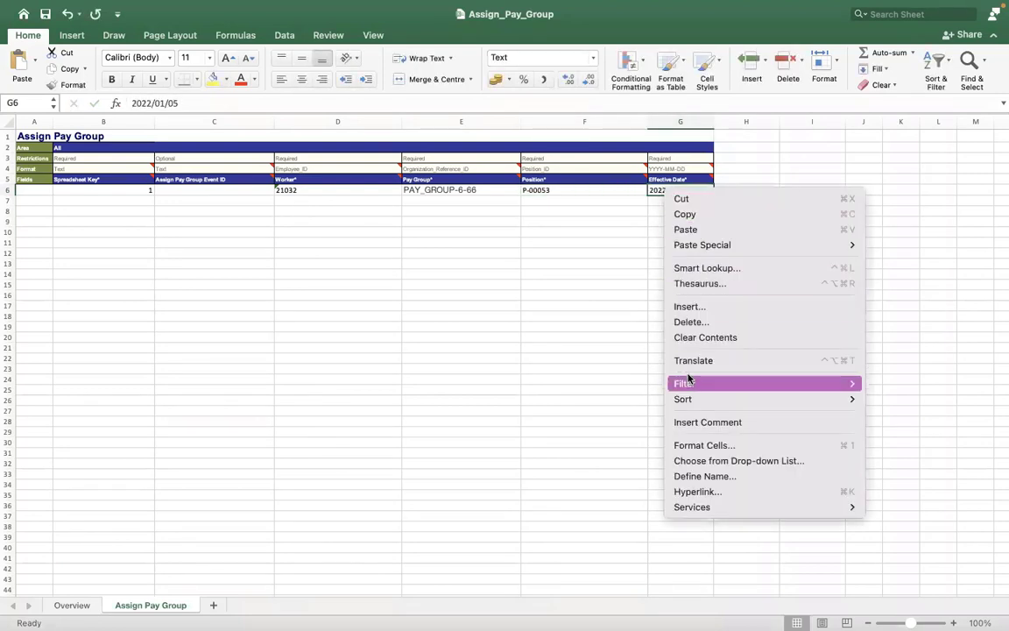
click(695, 447)
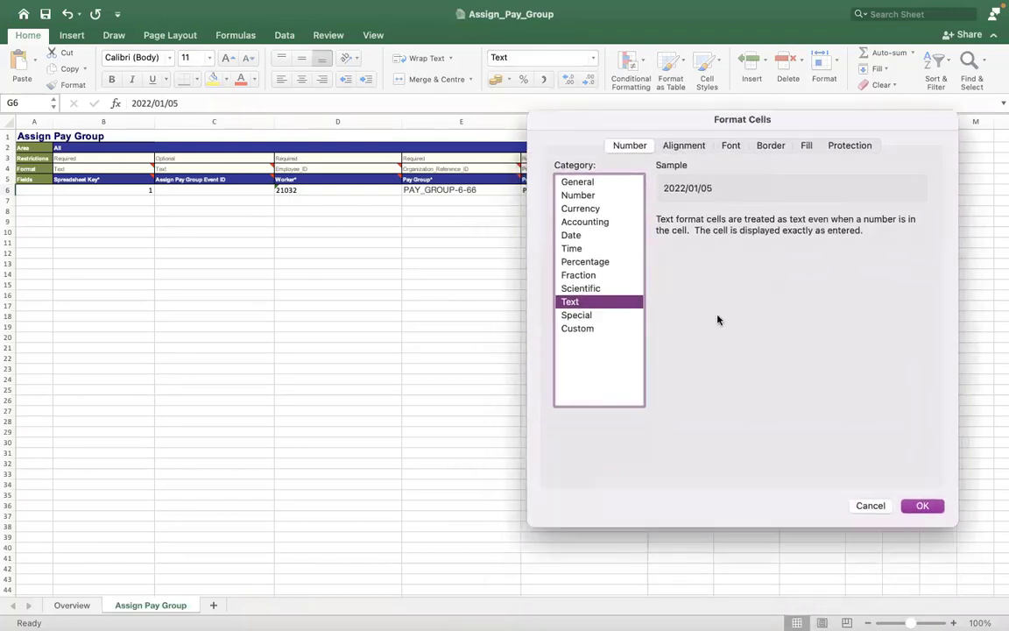
Apply the Gregorian Date format 2012-03-14 to G6, then return to Workday
drag(717, 316, 714, 302)
click(568, 222)
click(786, 384)
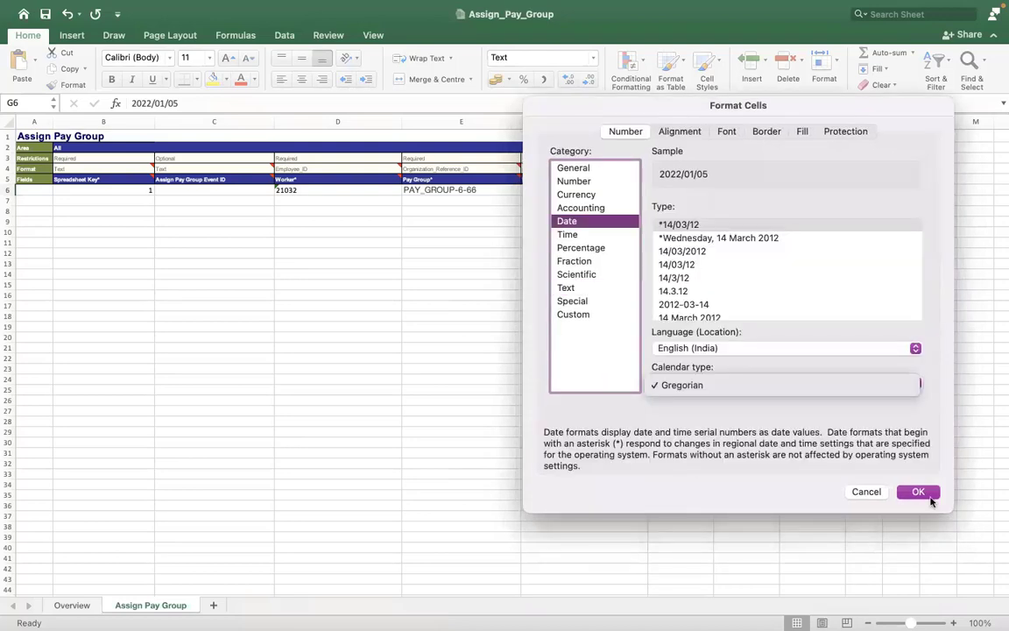
click(927, 498)
click(685, 304)
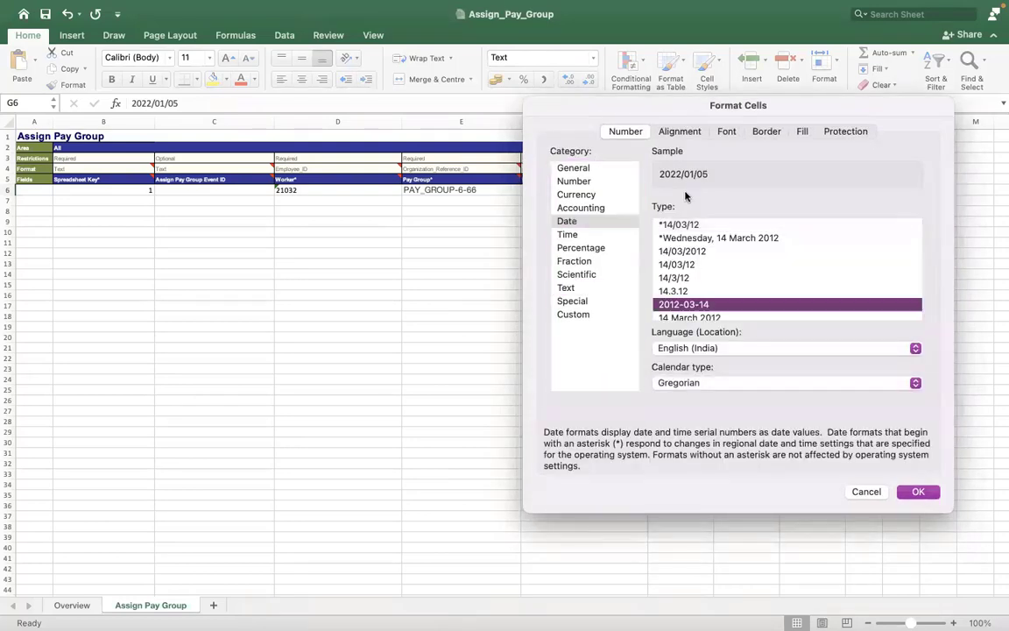
click(919, 492)
click(586, 211)
key(Up)
key(Up)
key(Right)
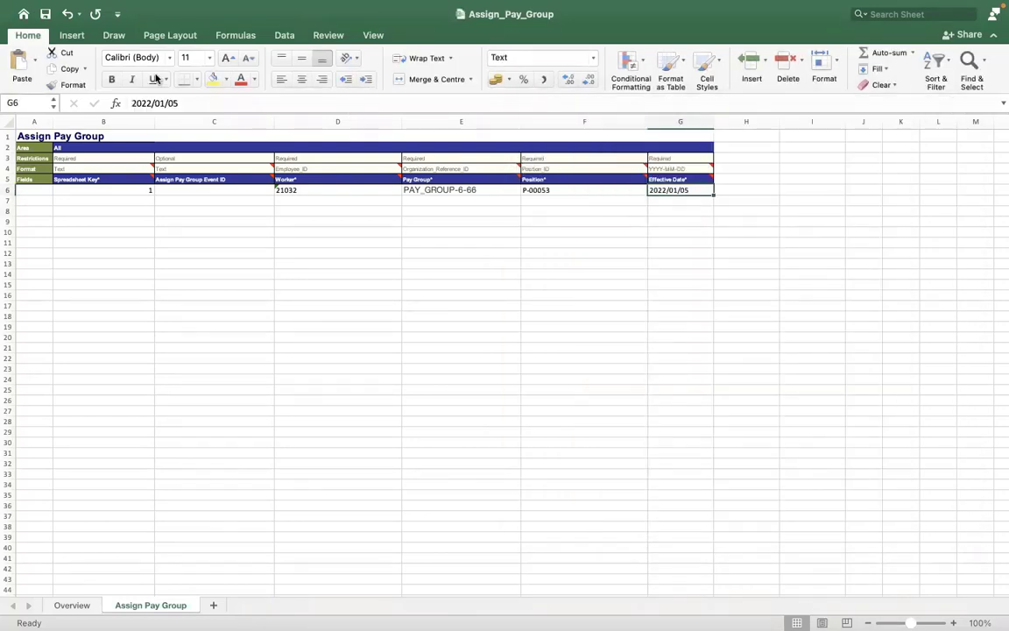
click(397, 259)
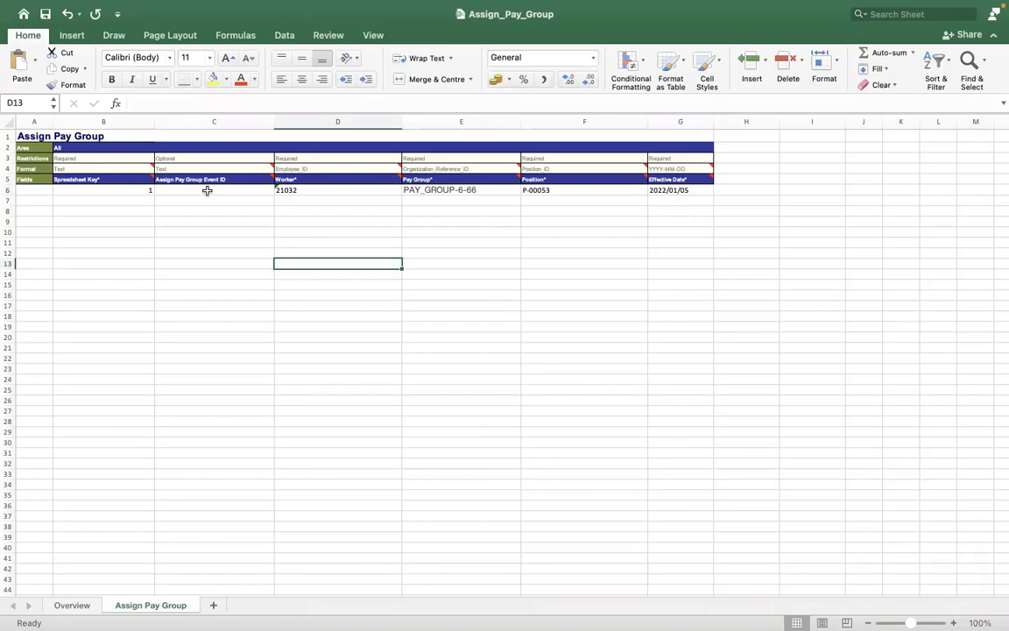
key(ctrl+Right)
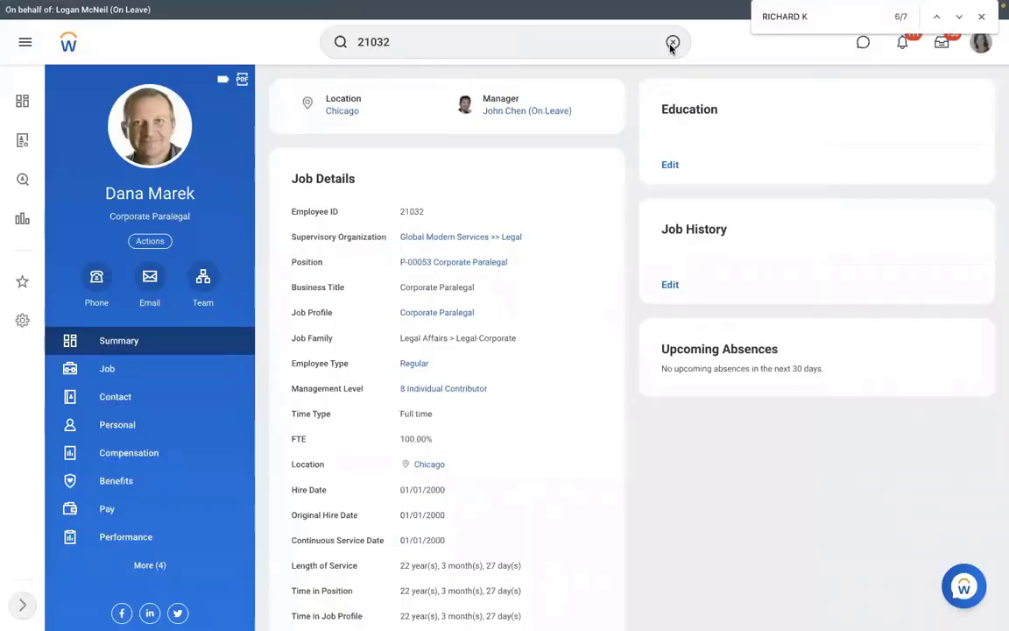
View the RMS - Monthly PYG pay group's members and open a member's job details
click(672, 42)
text(VIEW )
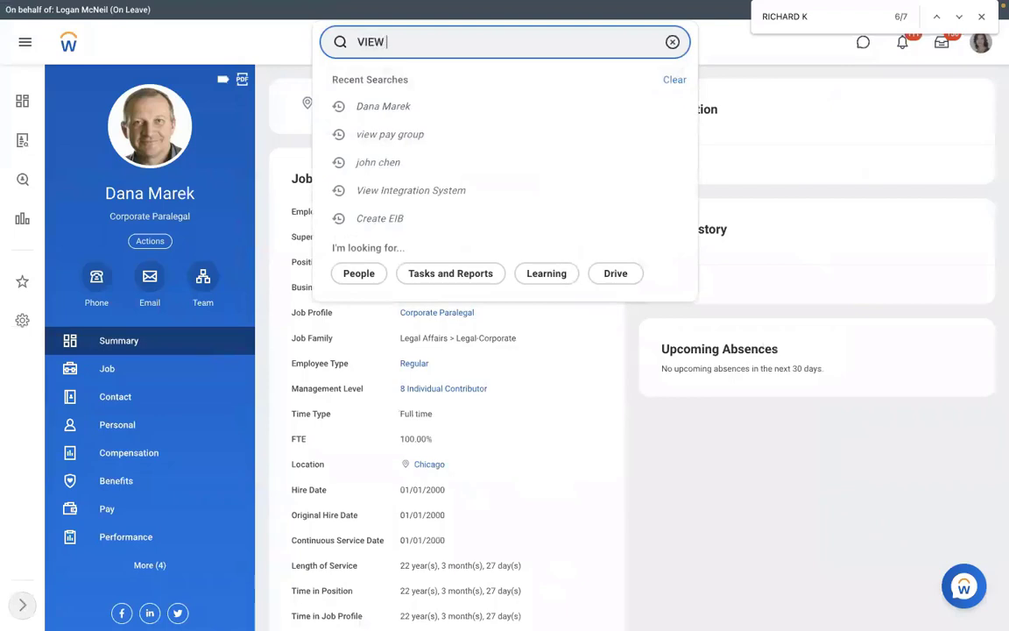
text(PAY GROUP)
key(Return)
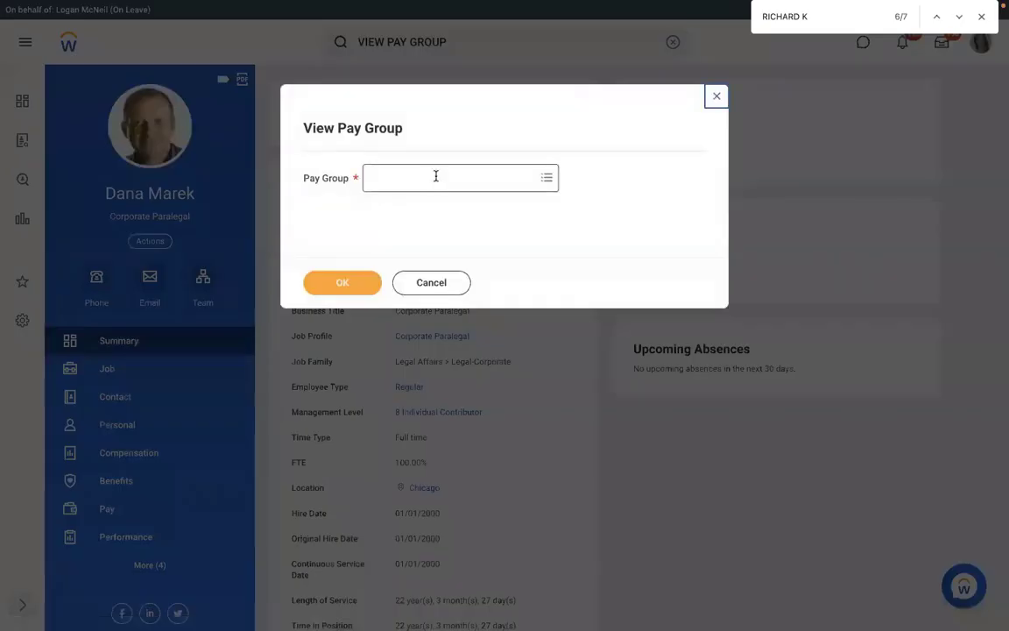
click(435, 176)
text(RMS)
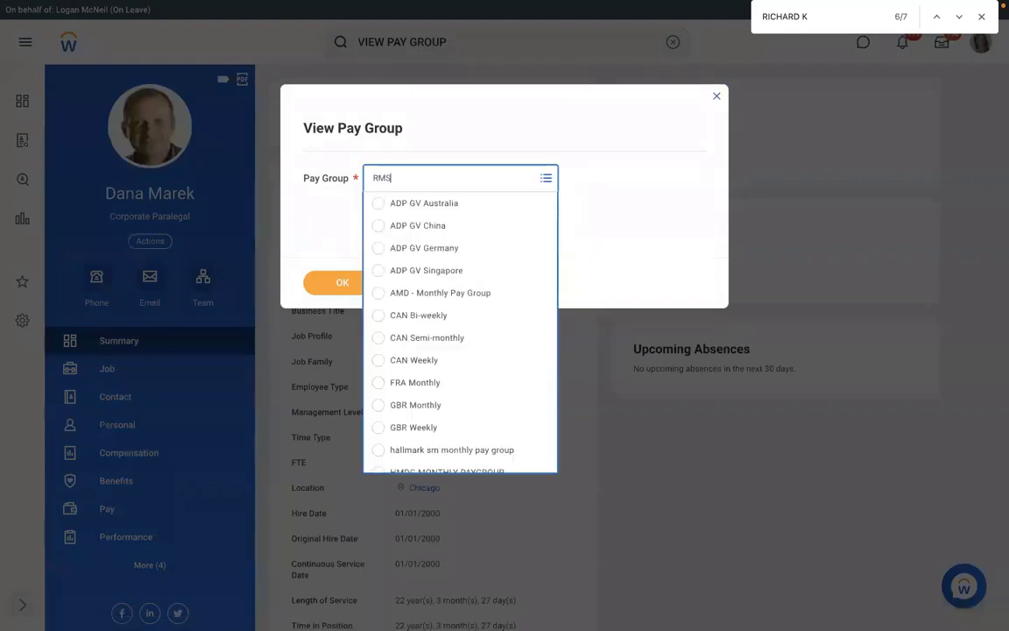
key(Return)
click(343, 282)
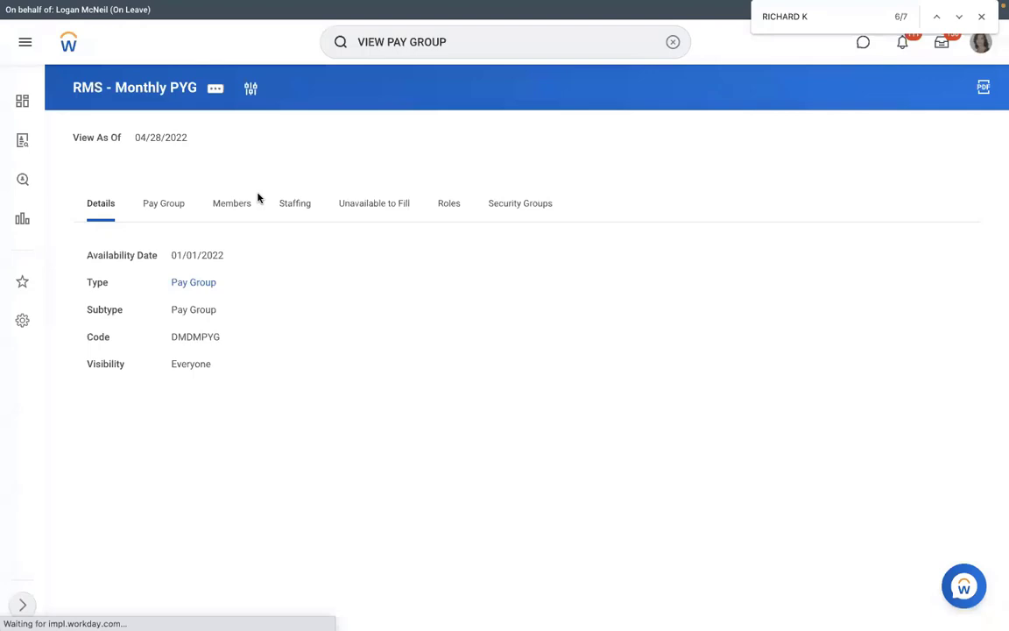
click(250, 201)
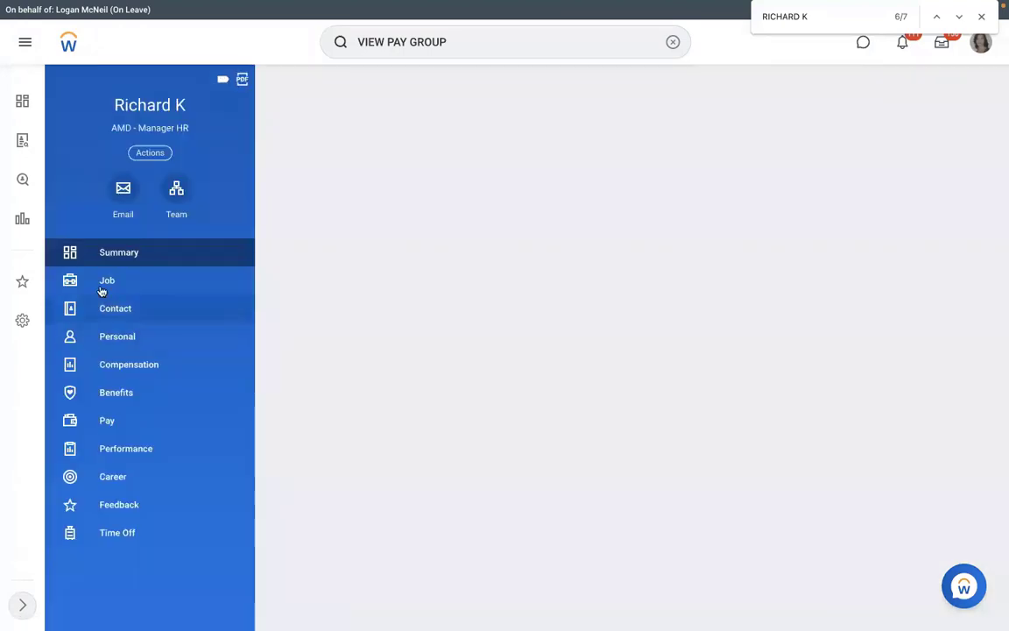
click(101, 291)
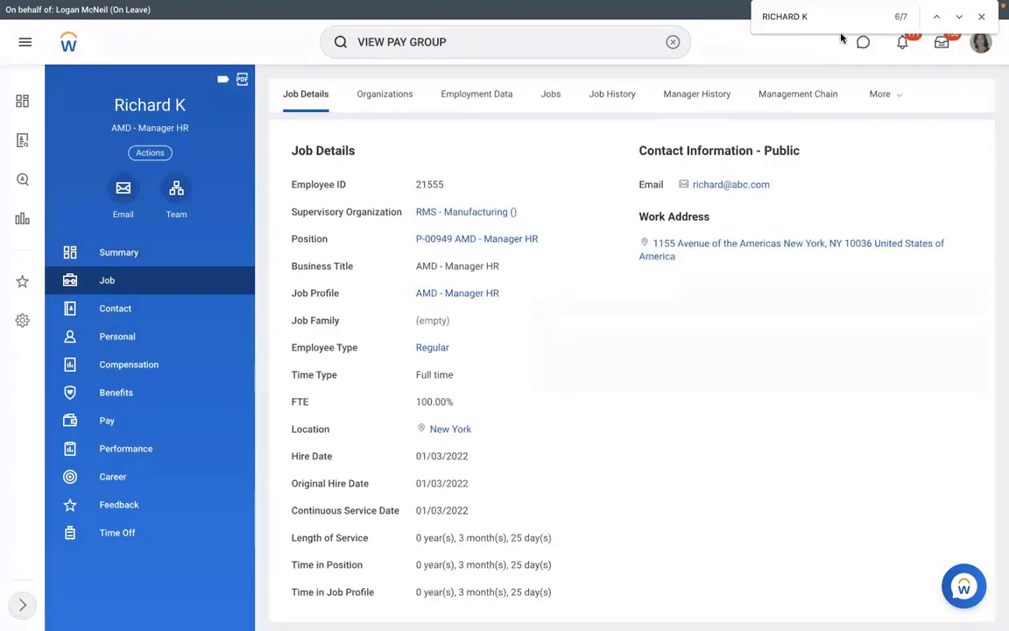
Look up the Integration IDs of the worker's Assign Pay Group history event
click(874, 101)
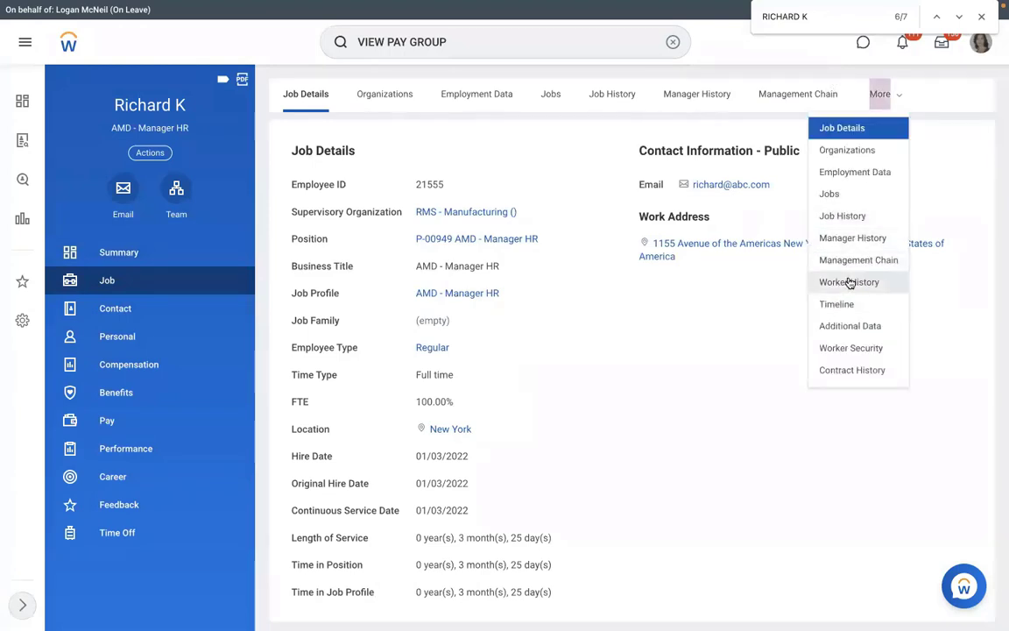
click(849, 281)
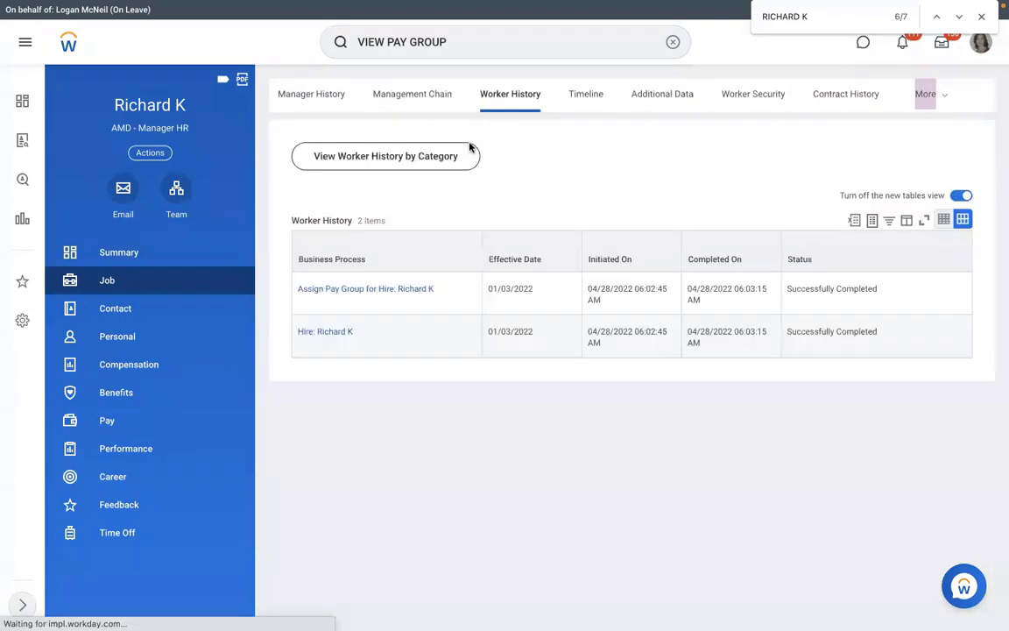
click(440, 290)
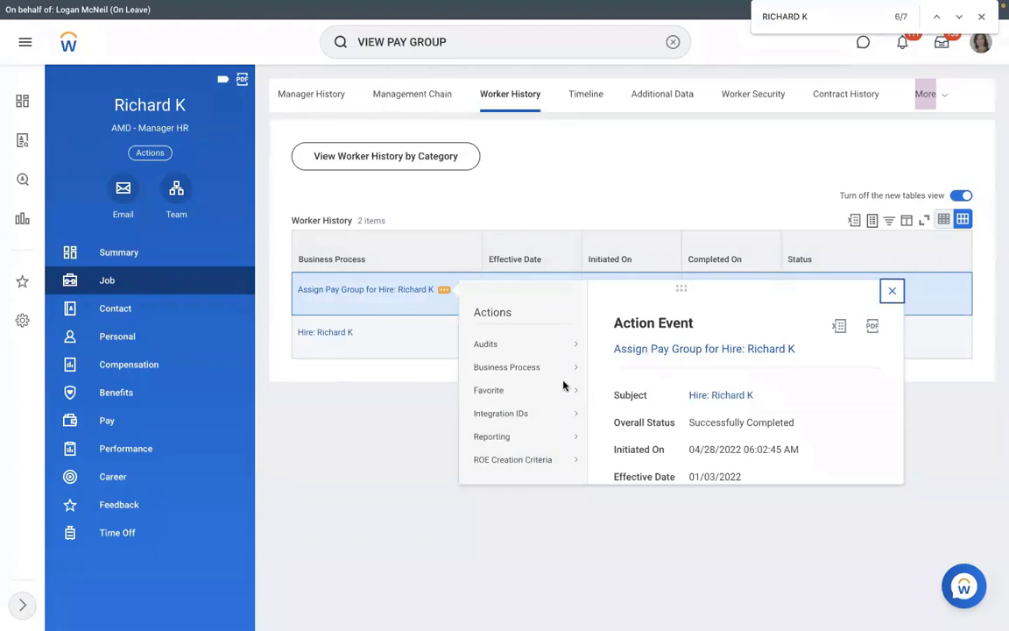
mouse_move(536, 366)
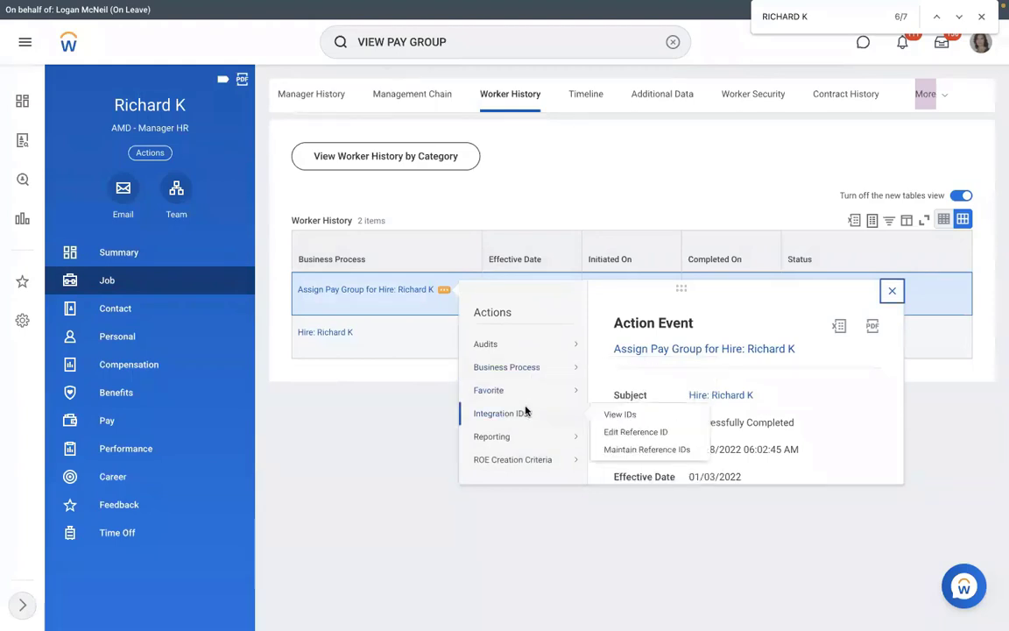
click(616, 416)
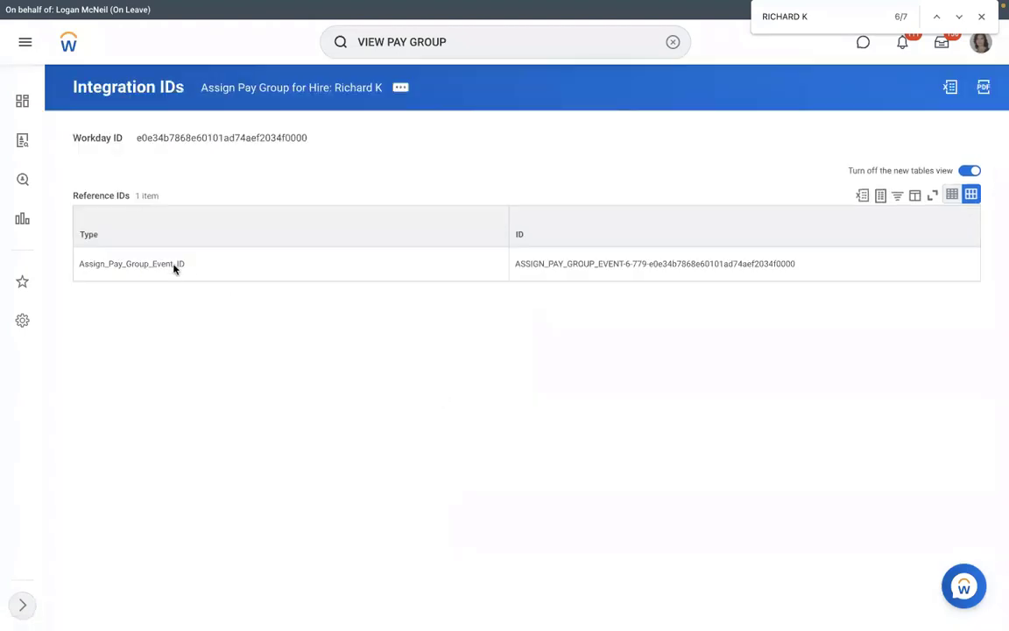
drag(80, 264, 804, 268)
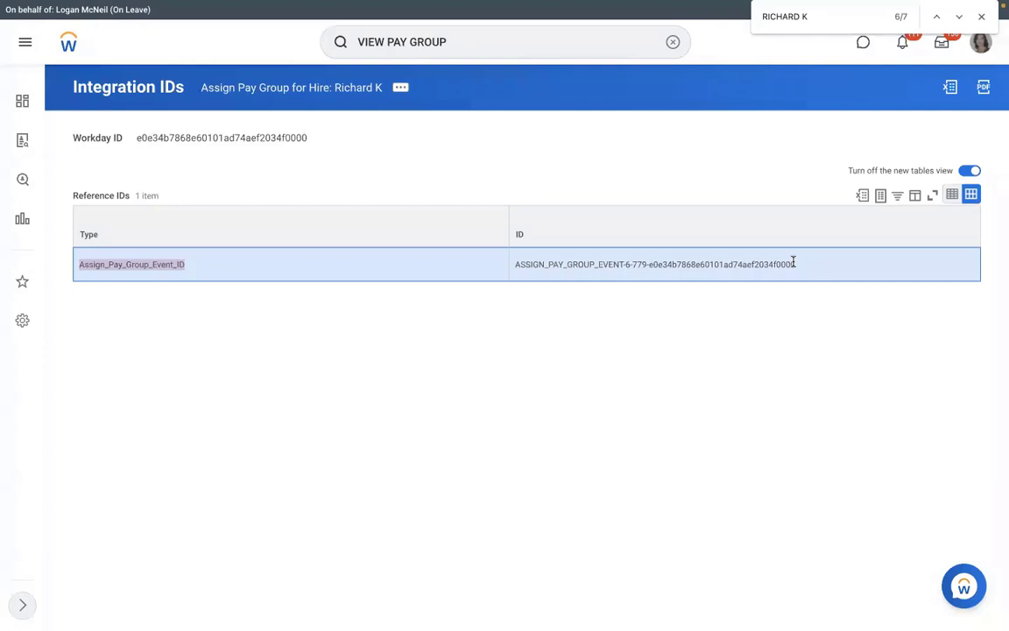
key(ctrl+Left)
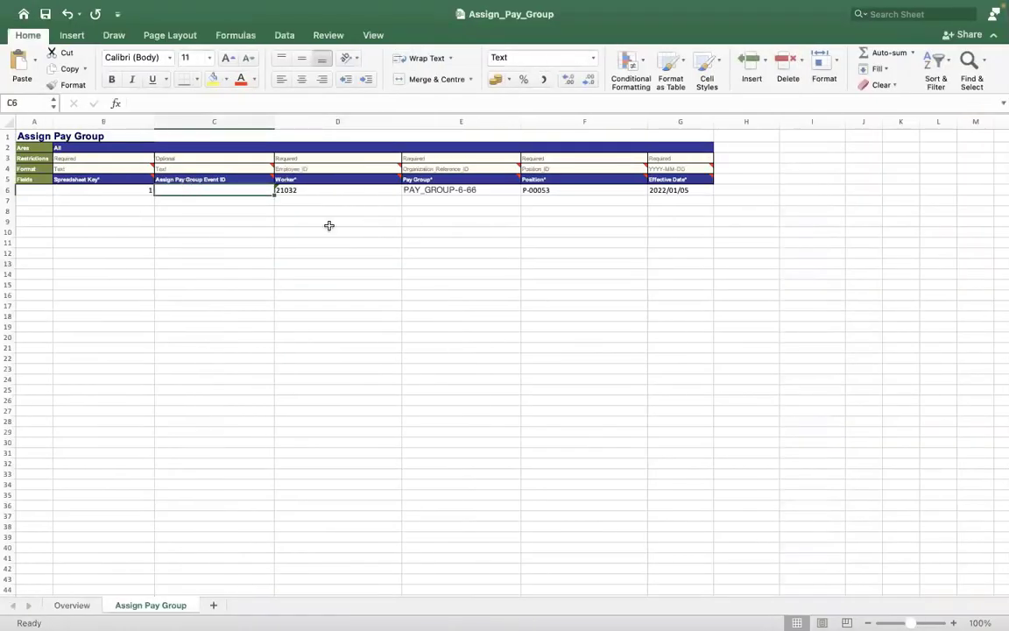
key(ctrl+Right)
drag(514, 264, 797, 265)
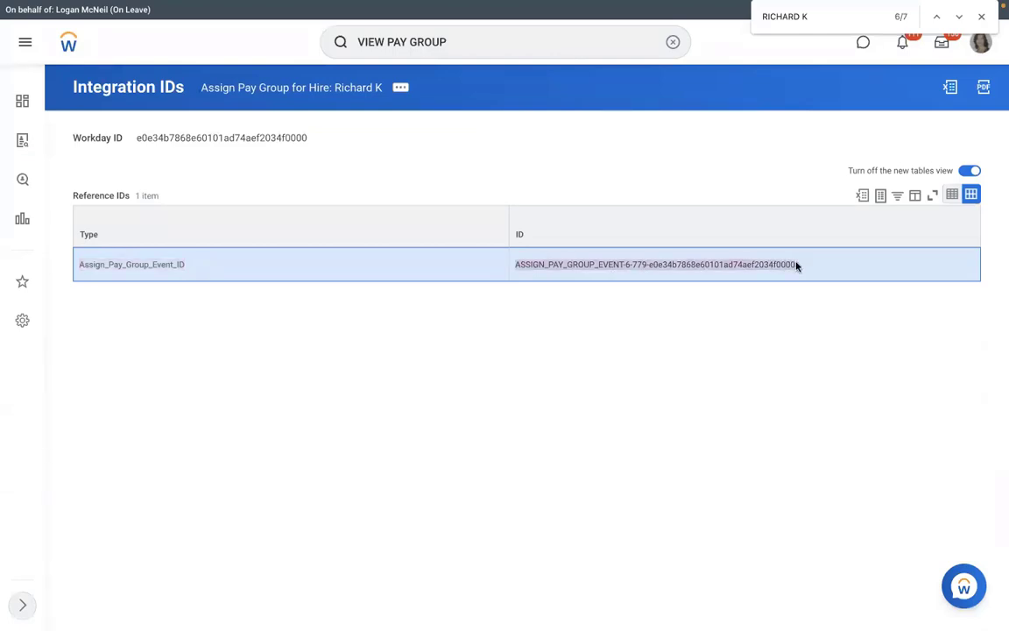
key(ctrl+Left)
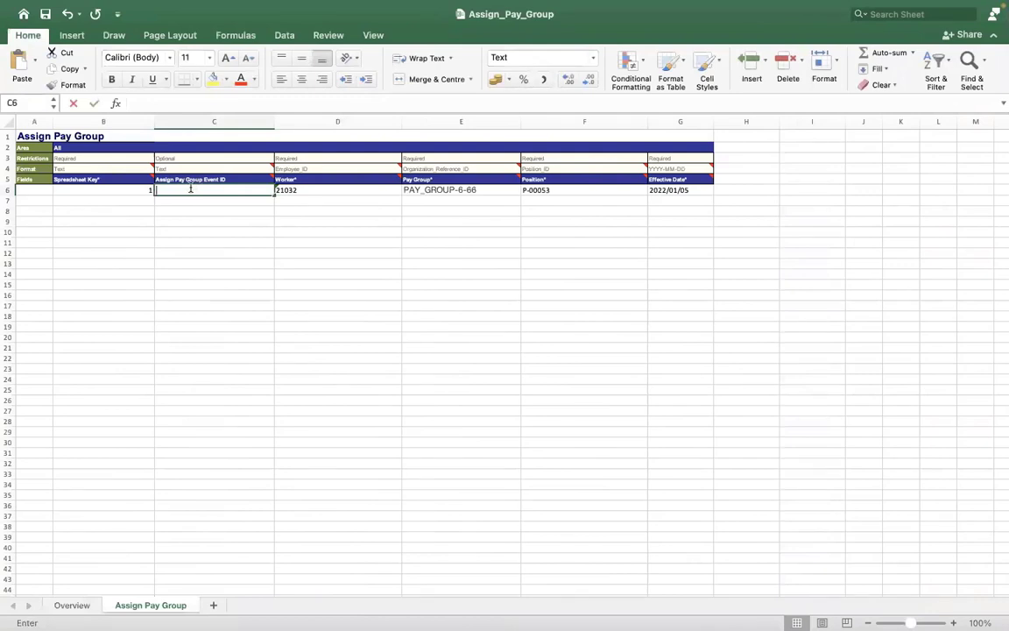
double_click(190, 187)
text(464884)
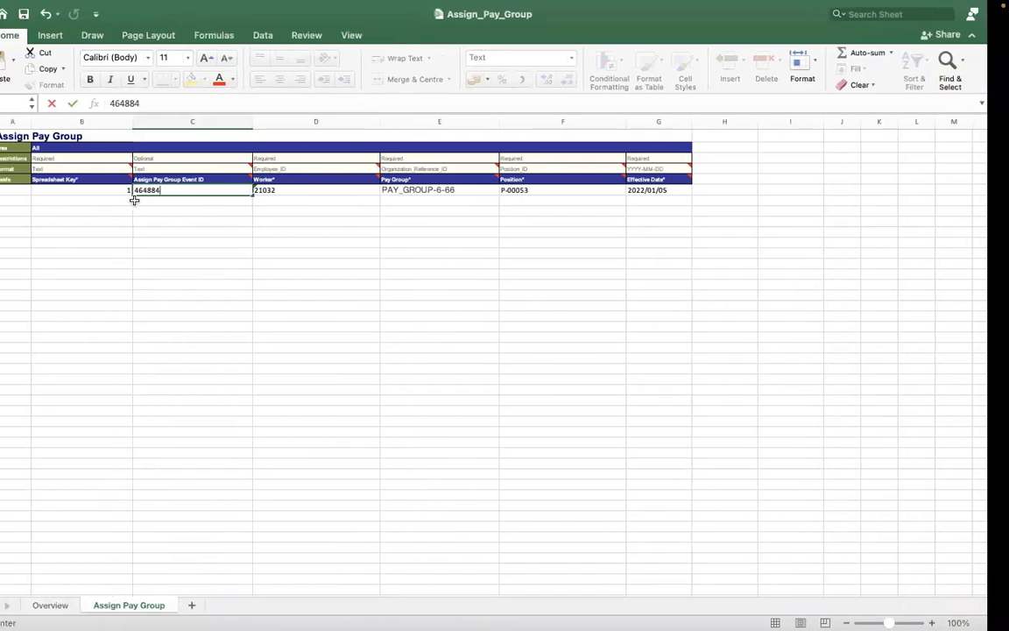
key(ctrl+Right)
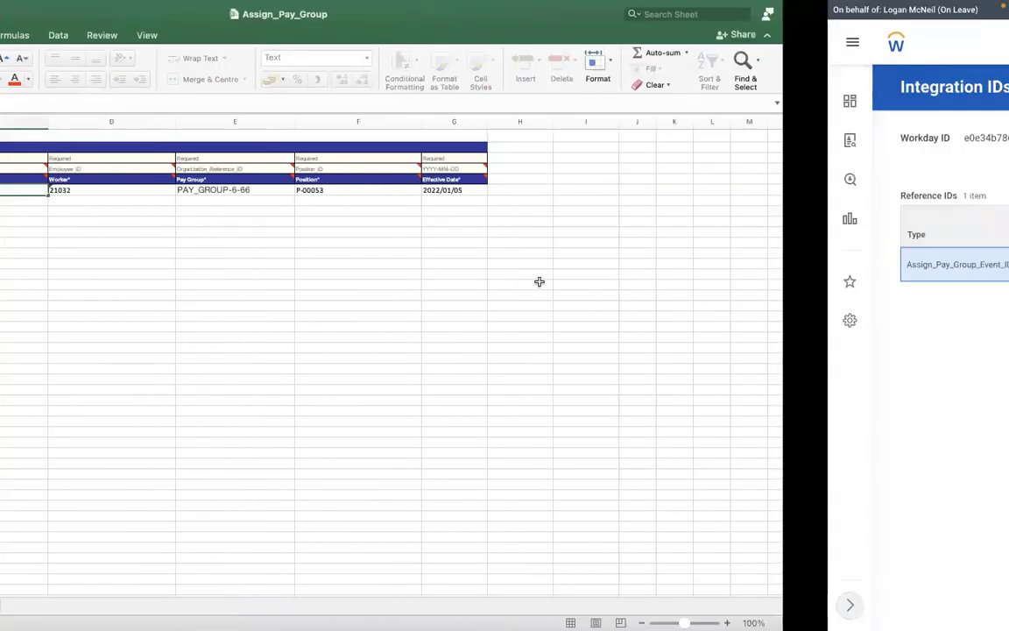
key(ctrl+Left)
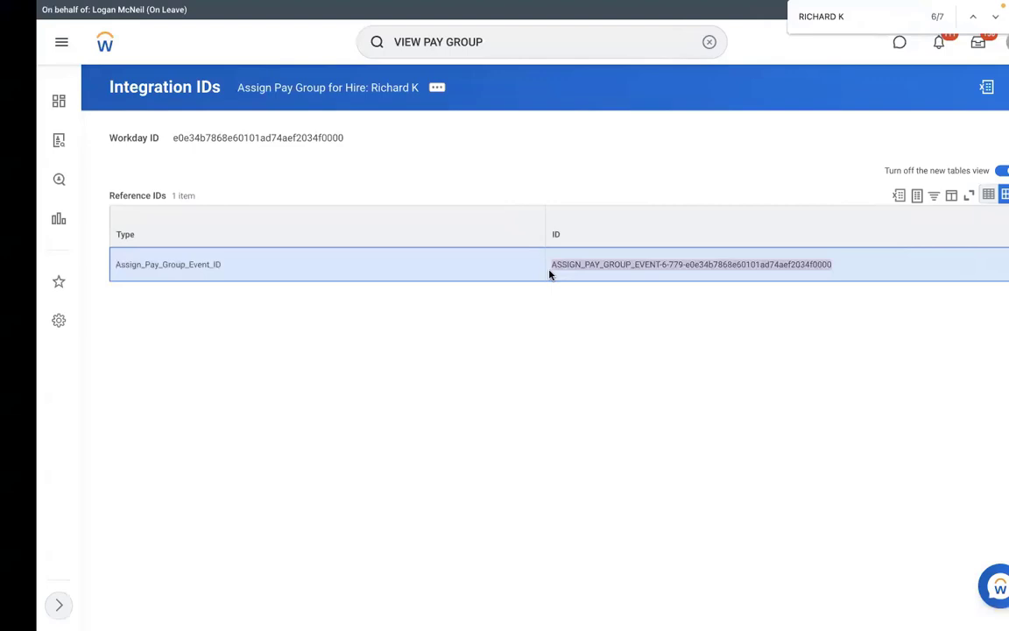
key(ctrl+Left)
double_click(189, 190)
key(BackSpace)
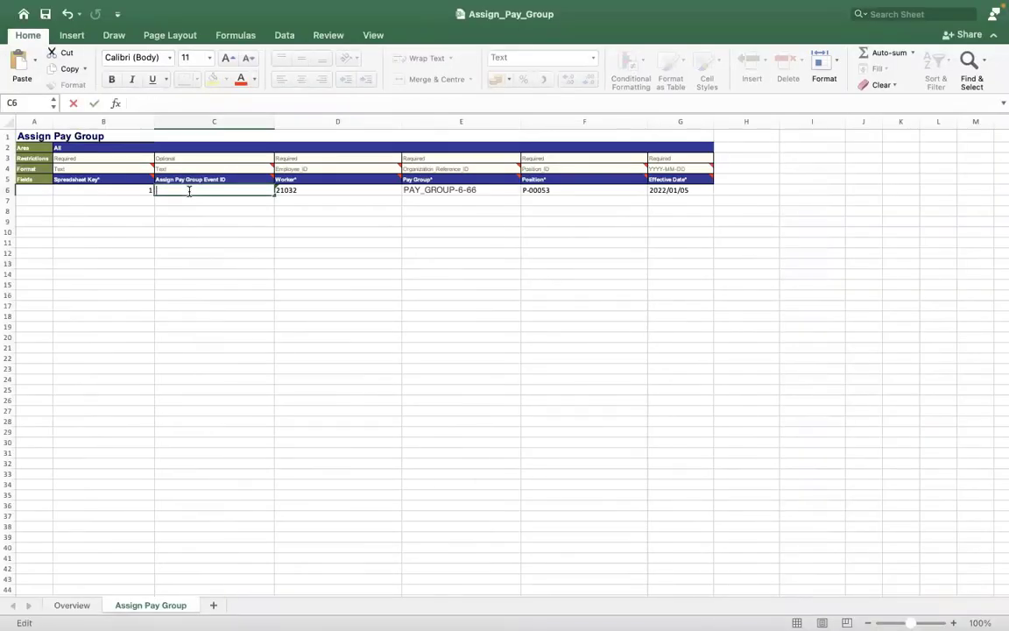
click(306, 295)
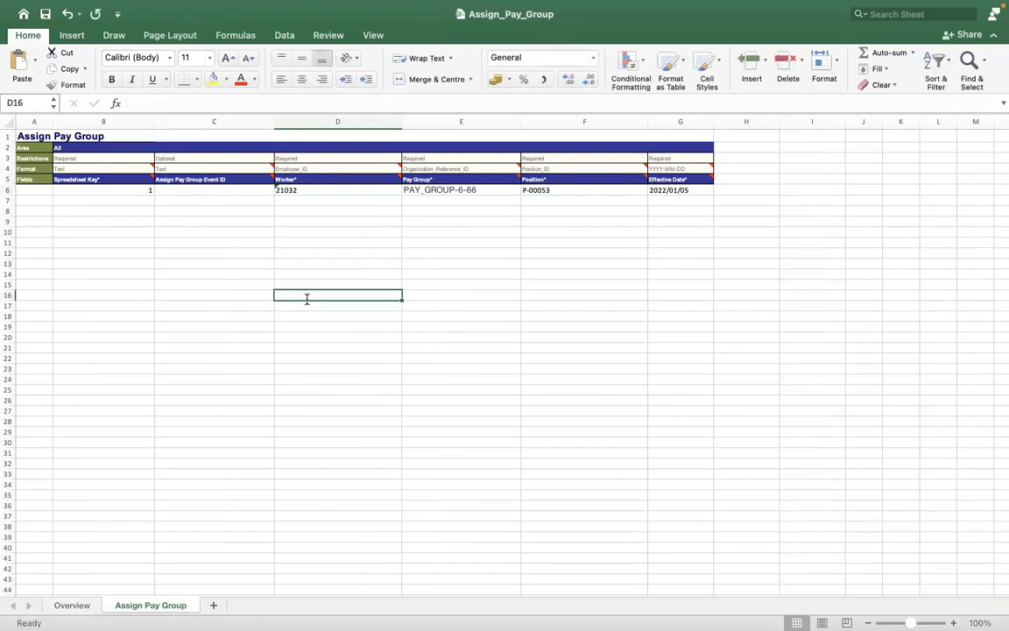
Review the Worker, Pay Group and Position values in row 6
click(338, 191)
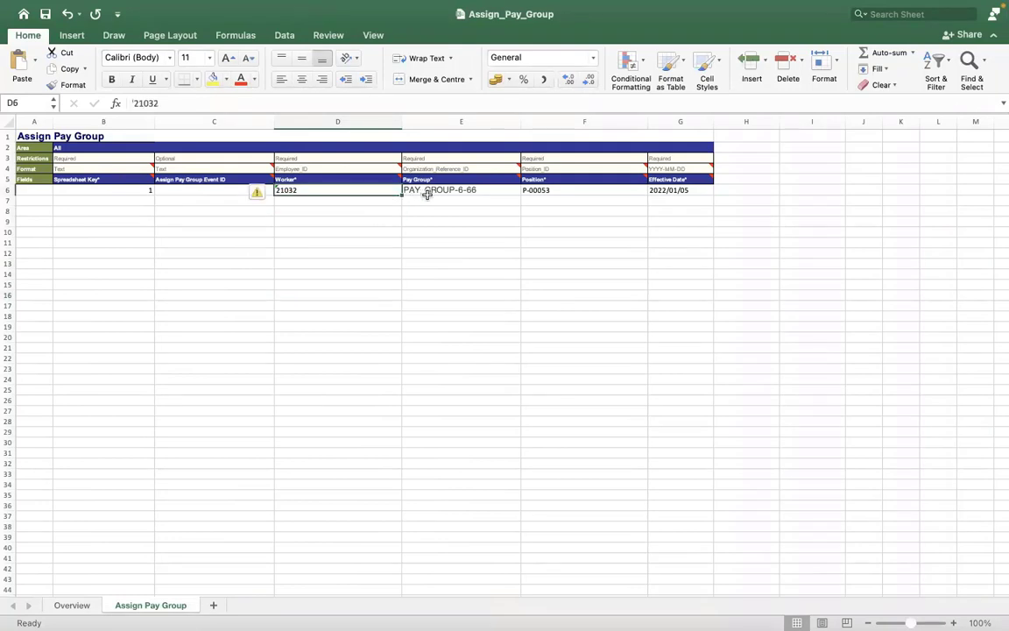
click(427, 193)
click(554, 190)
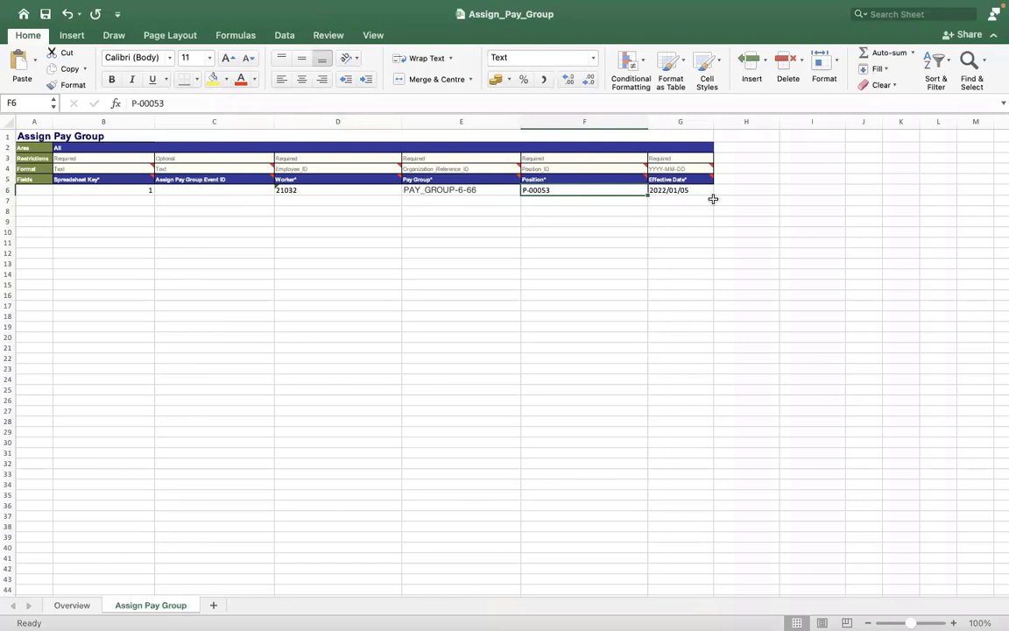
On the Overview sheet, set Automatic Processing in C7 and discard-on-error Y in D7
click(69, 605)
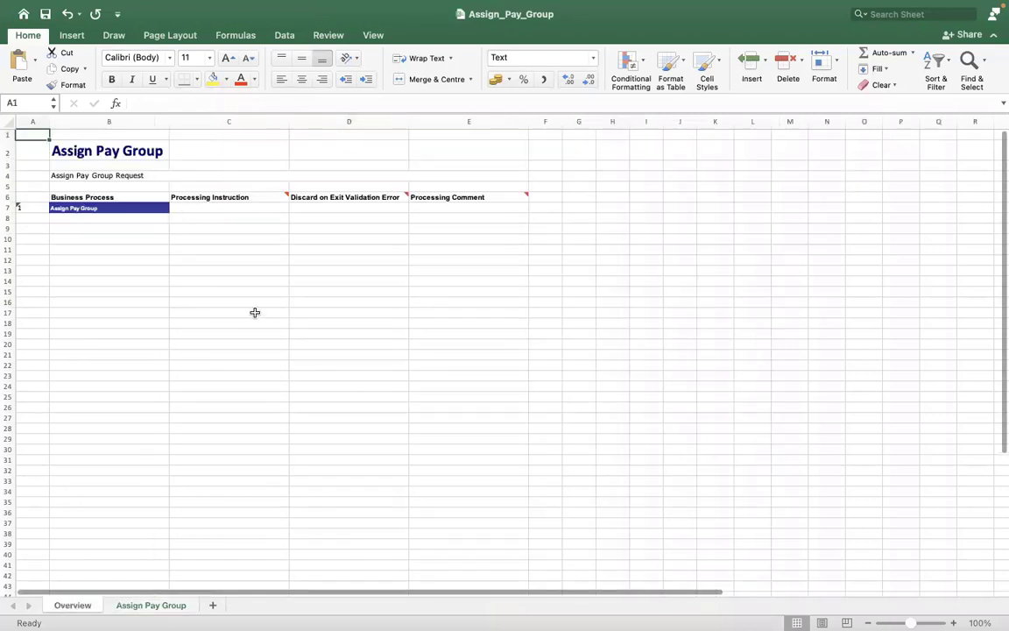
click(205, 208)
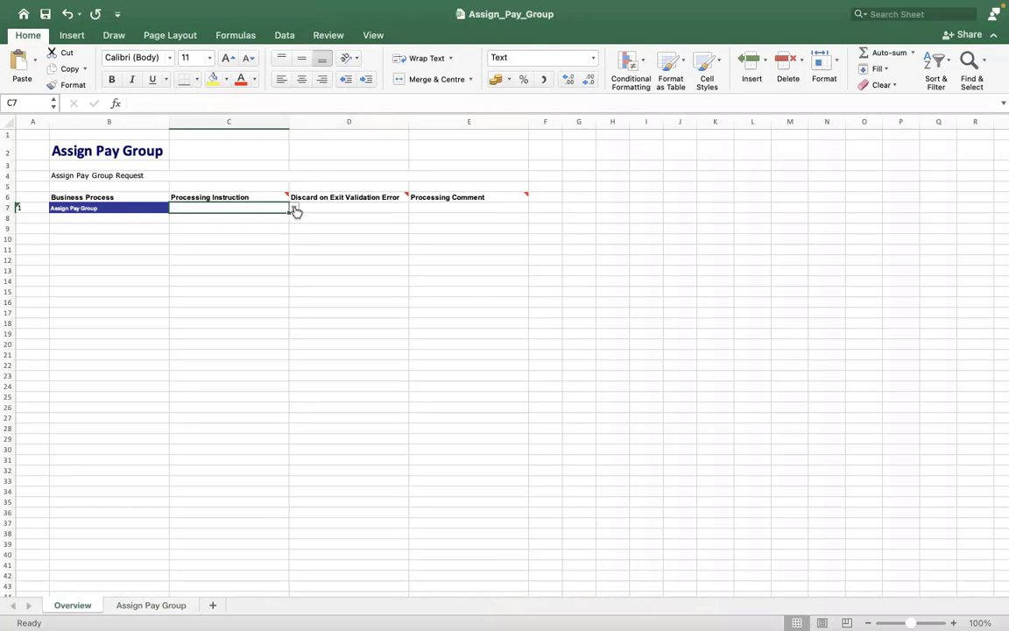
click(295, 210)
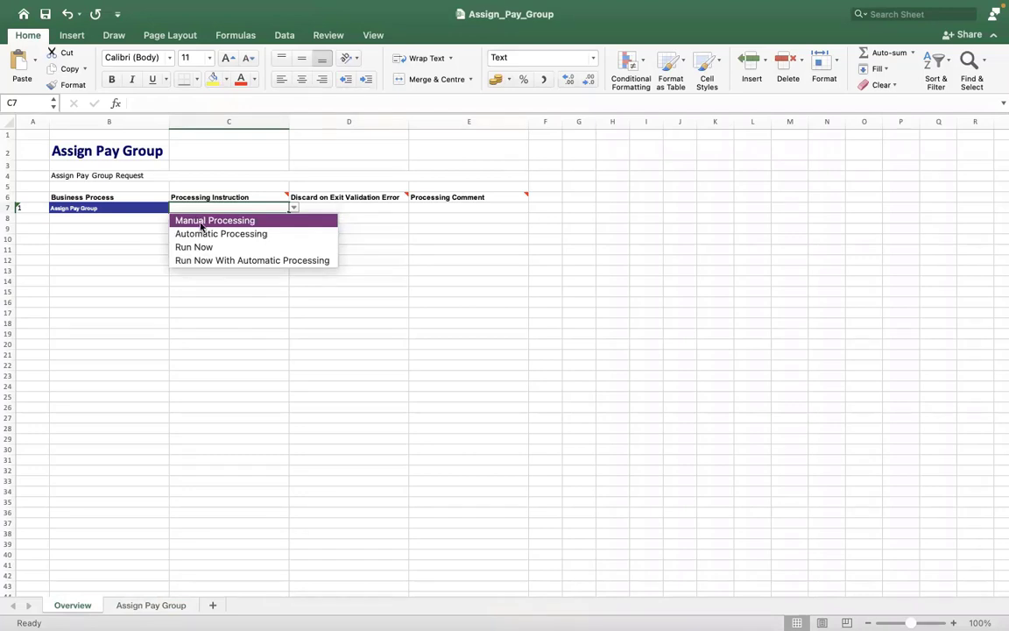
click(201, 234)
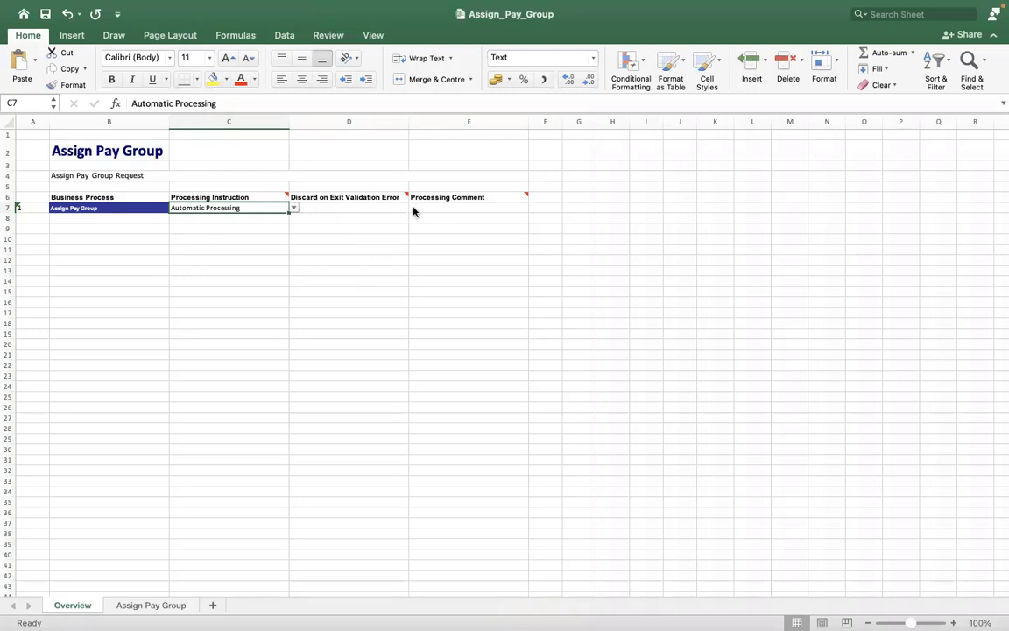
key(Tab)
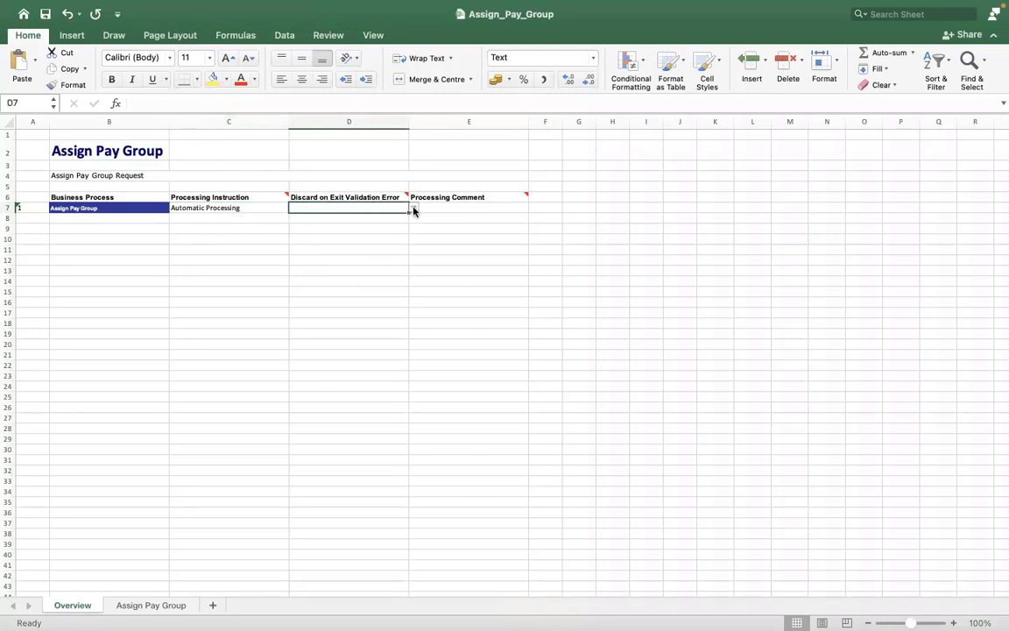
click(414, 211)
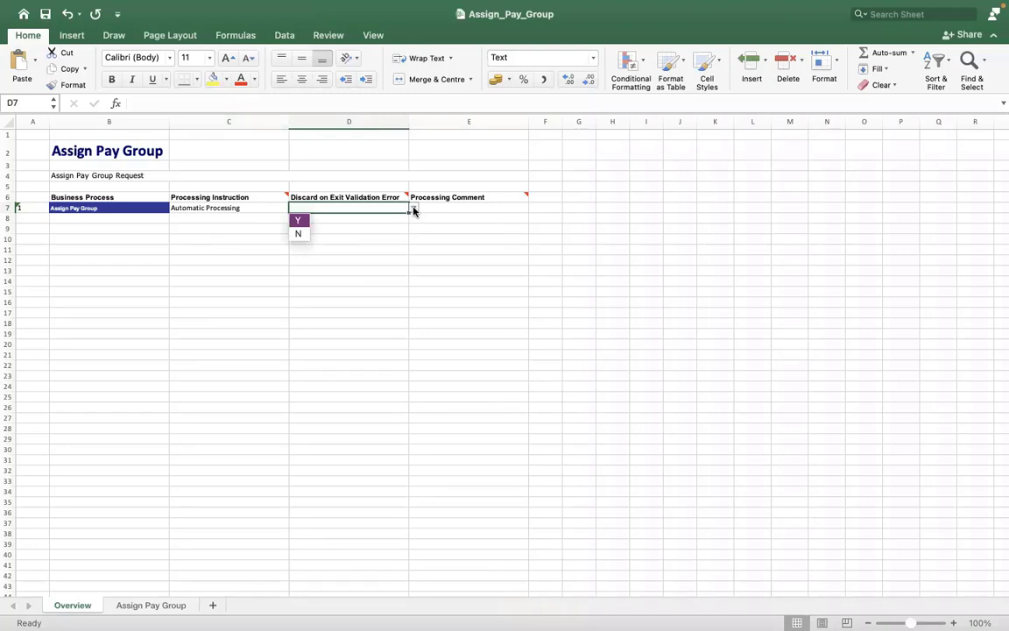
click(299, 220)
Enter INCIDENT0000234 as the processing comment in E7
click(448, 205)
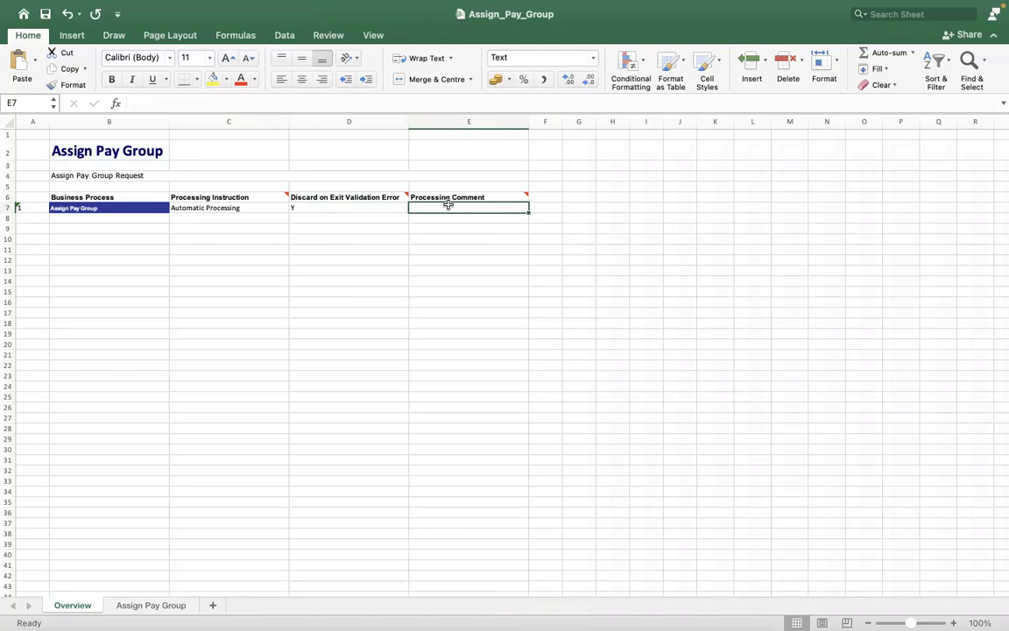
text(INCIDENT)
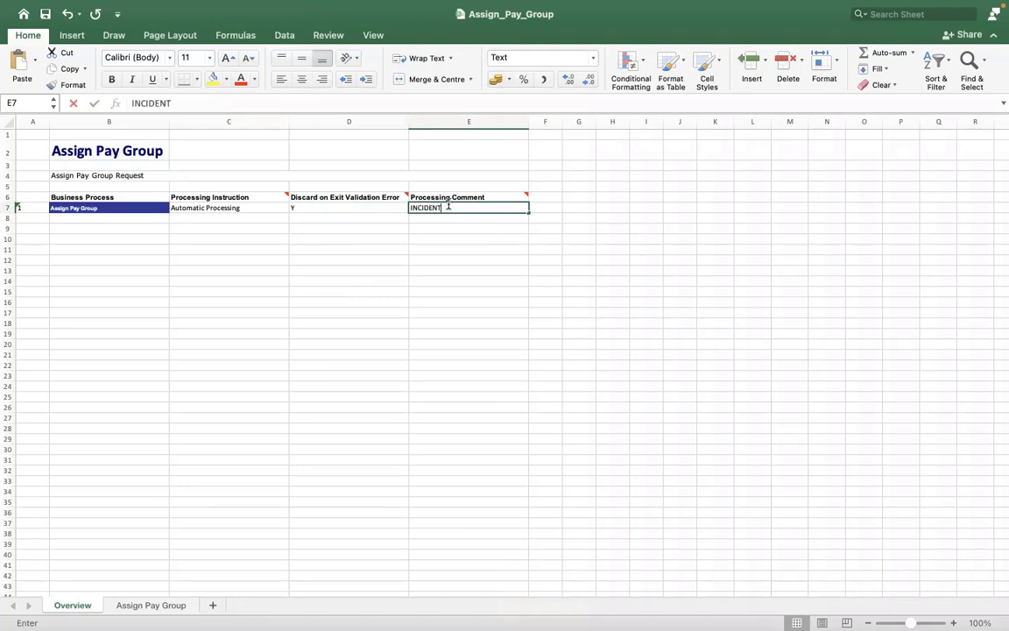
text(0000)
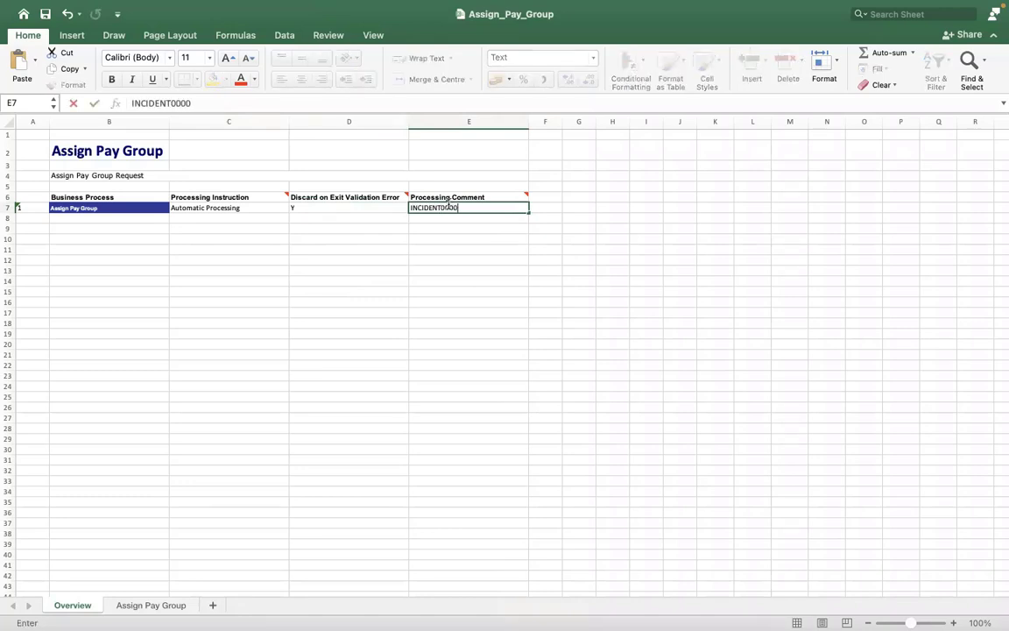
text(234)
click(369, 290)
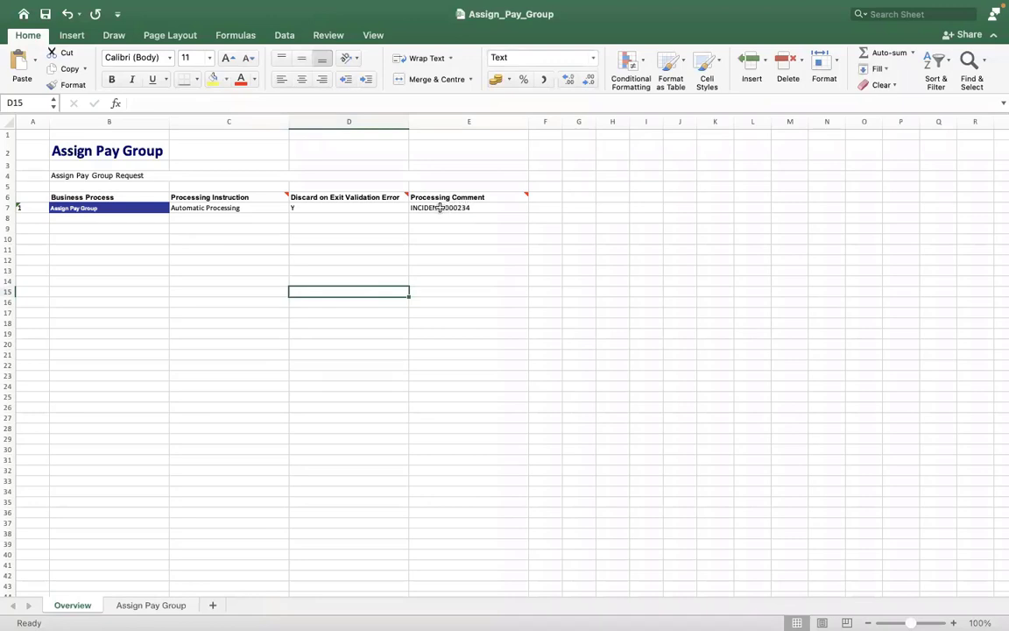
click(352, 230)
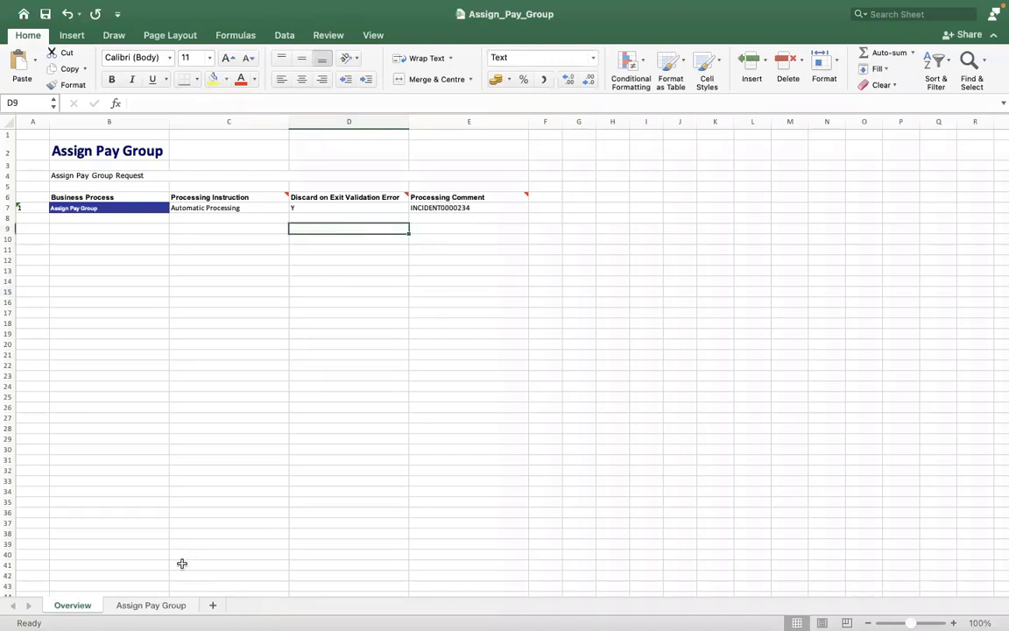
click(158, 605)
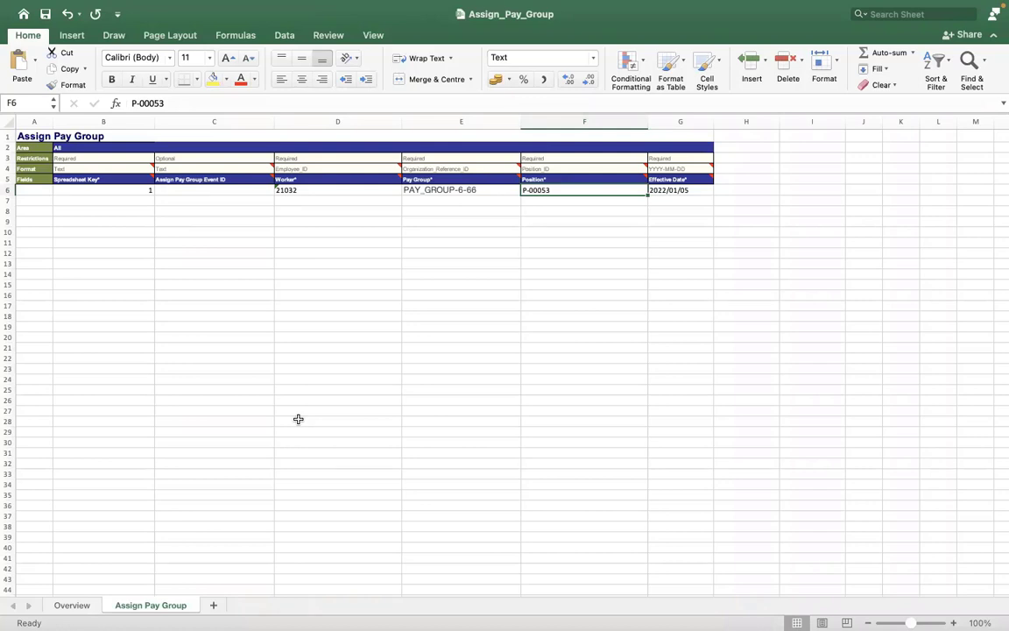
click(205, 136)
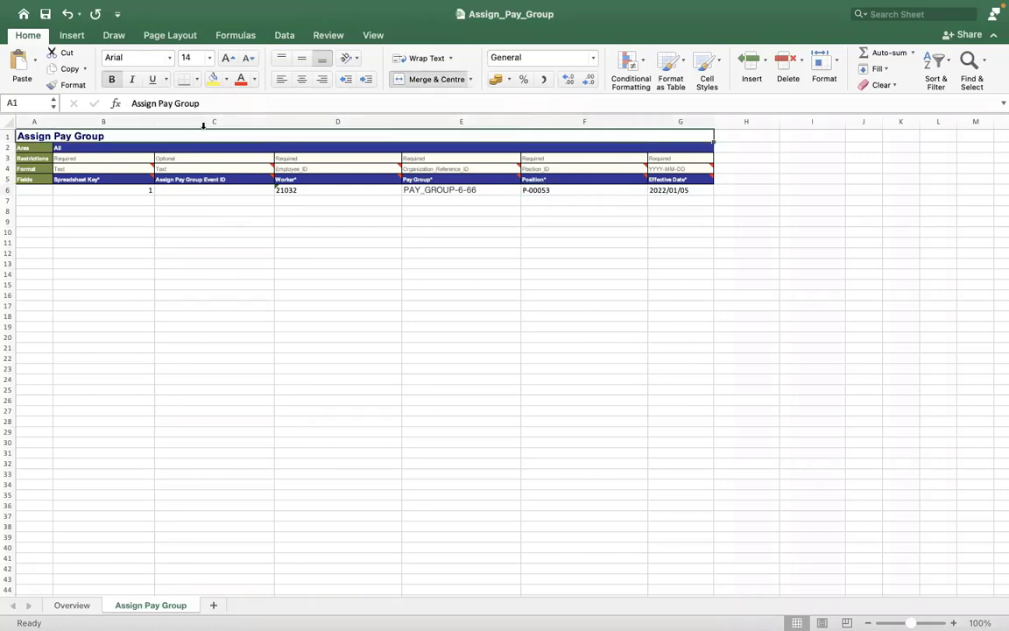
click(203, 123)
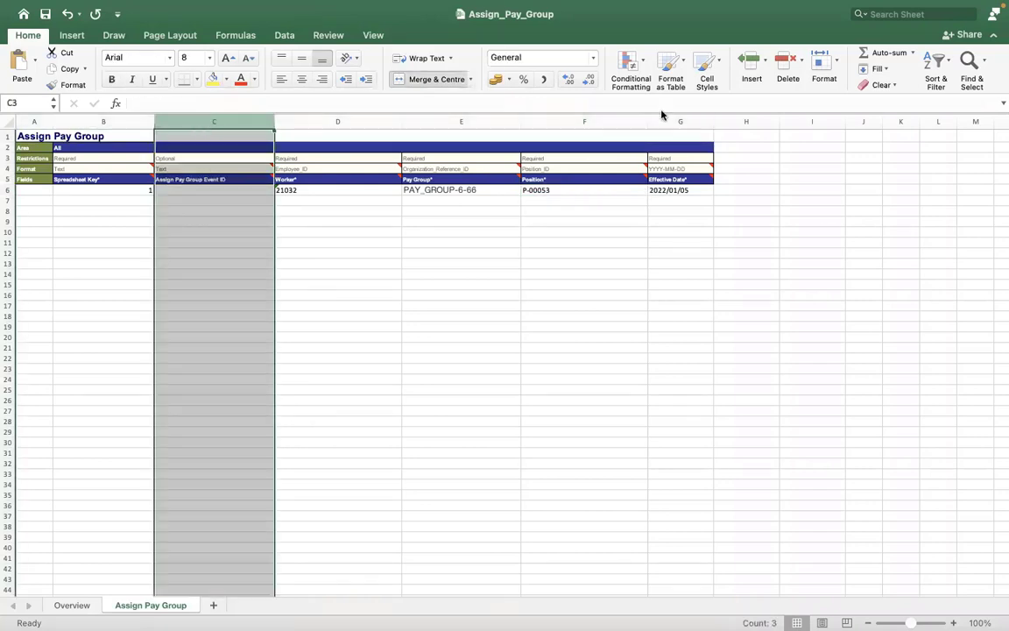
click(603, 123)
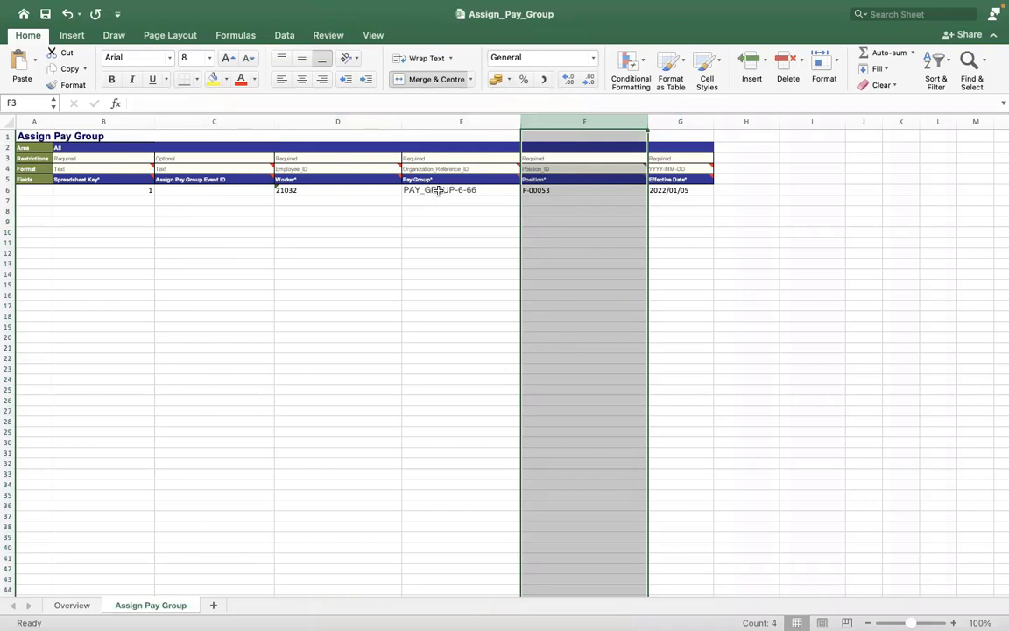
click(542, 188)
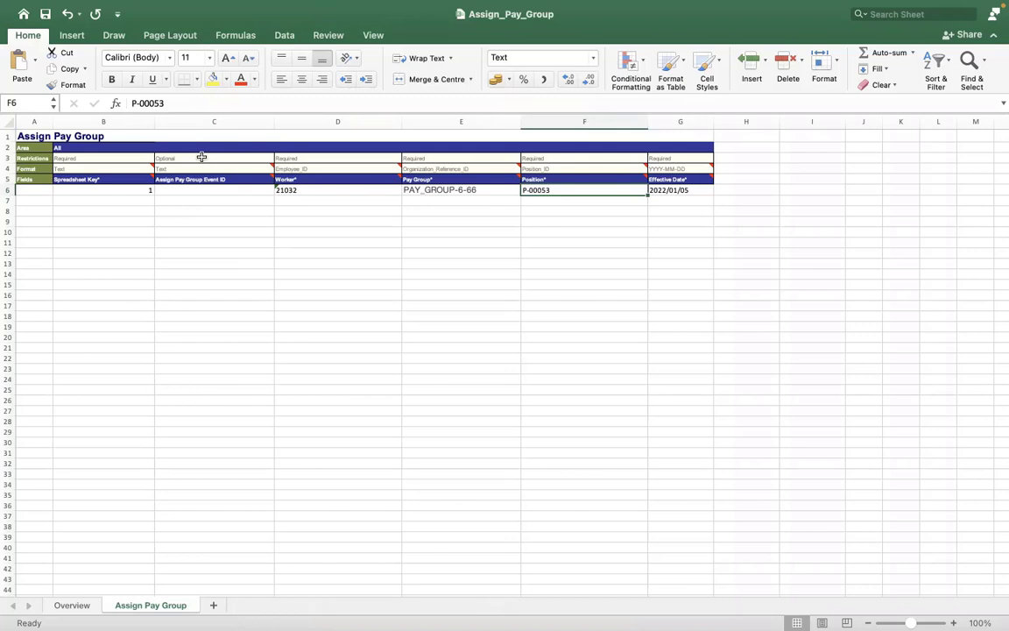
click(210, 148)
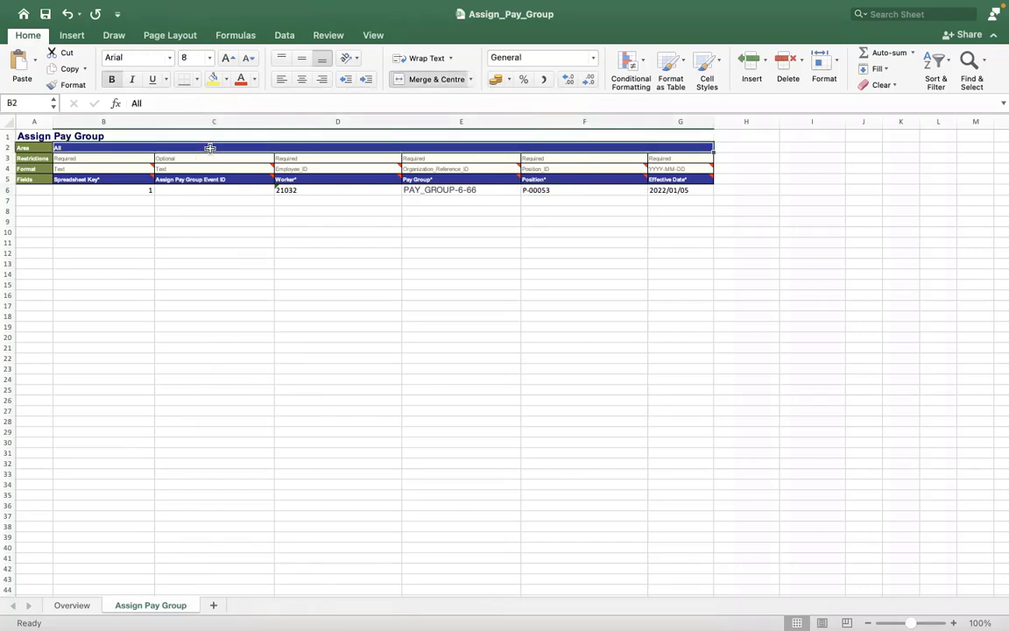
click(230, 357)
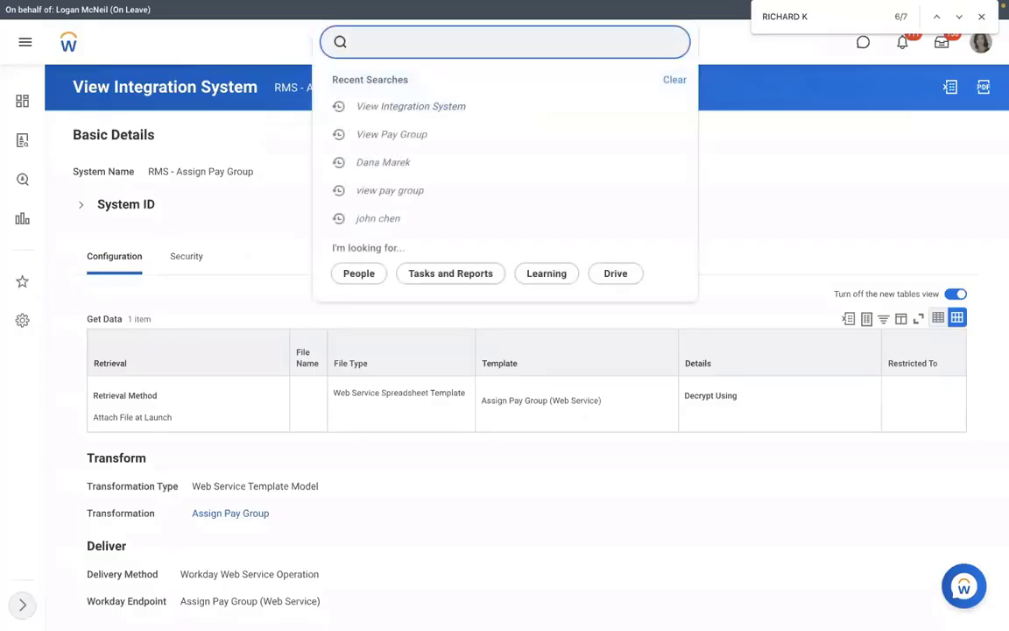
Open the RMS - Assign Pay Group integration system via the VIEW INT SYS task
text(VIEW INT S)
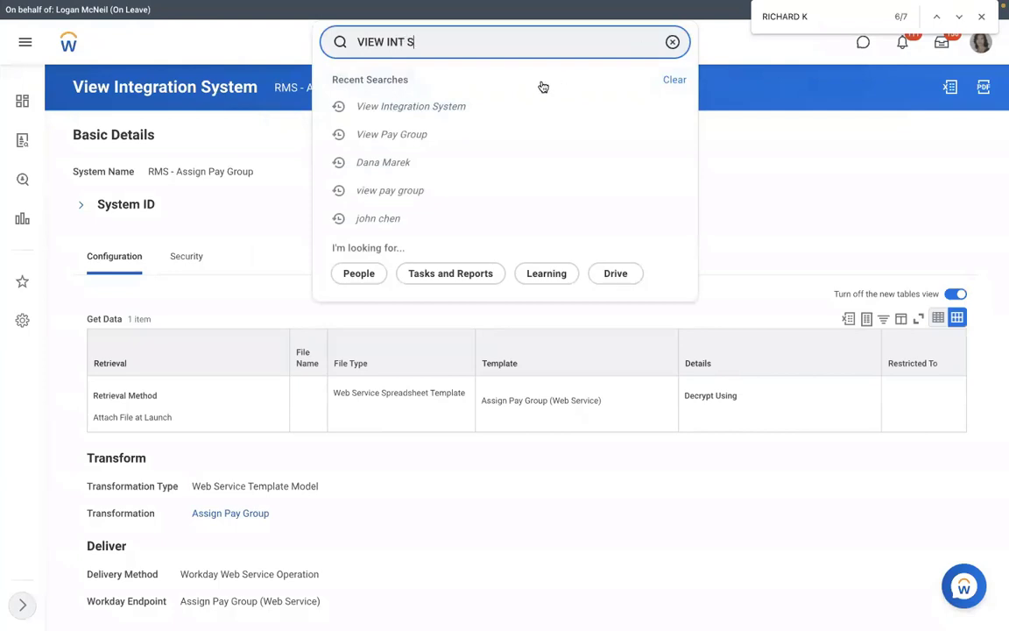
text(YS)
click(338, 186)
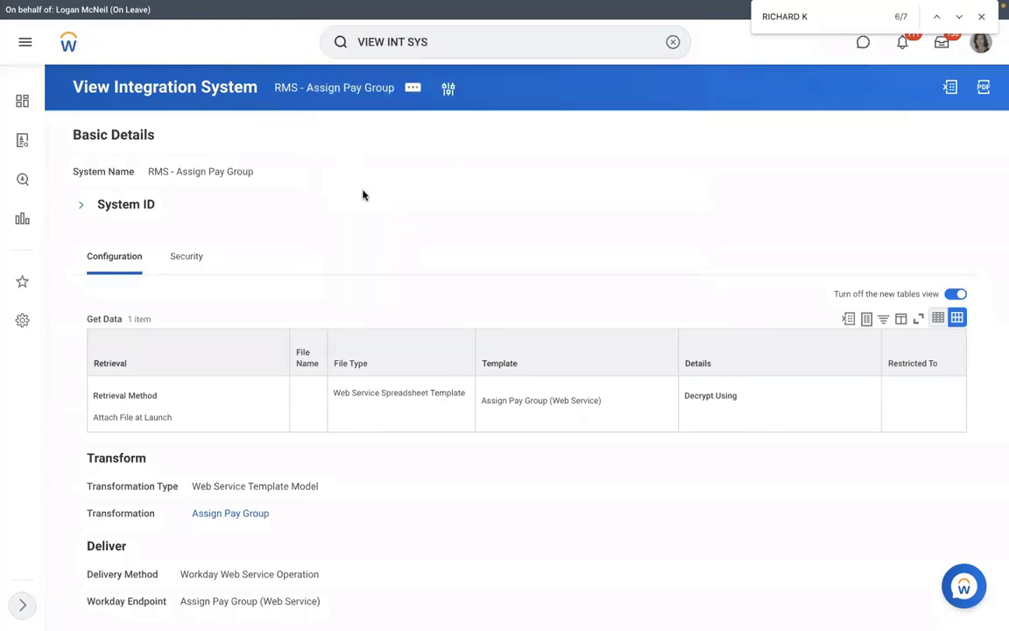
text(RMS)
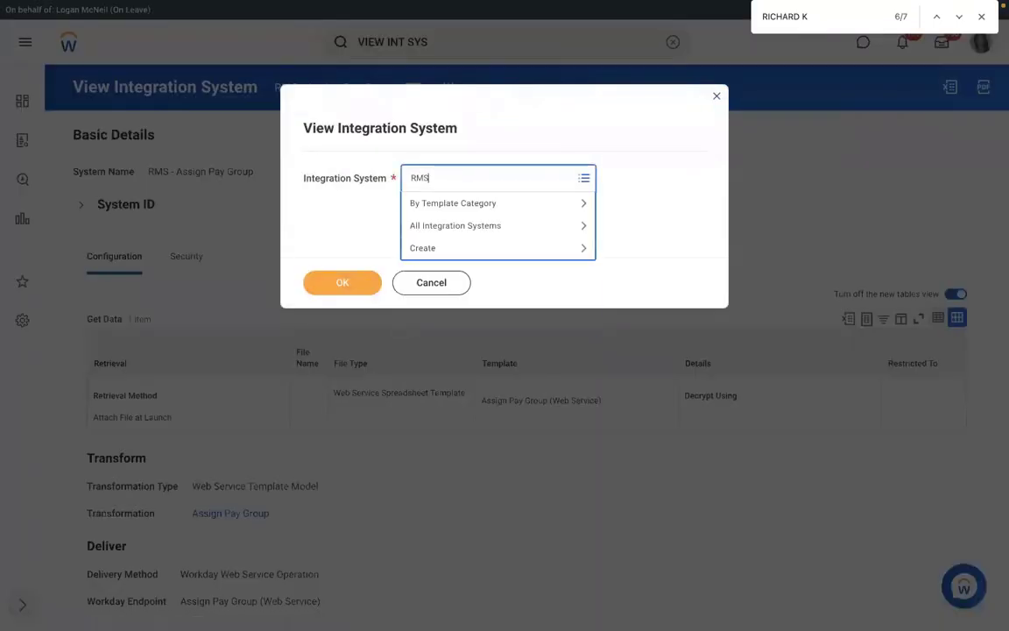
key(Return)
click(342, 291)
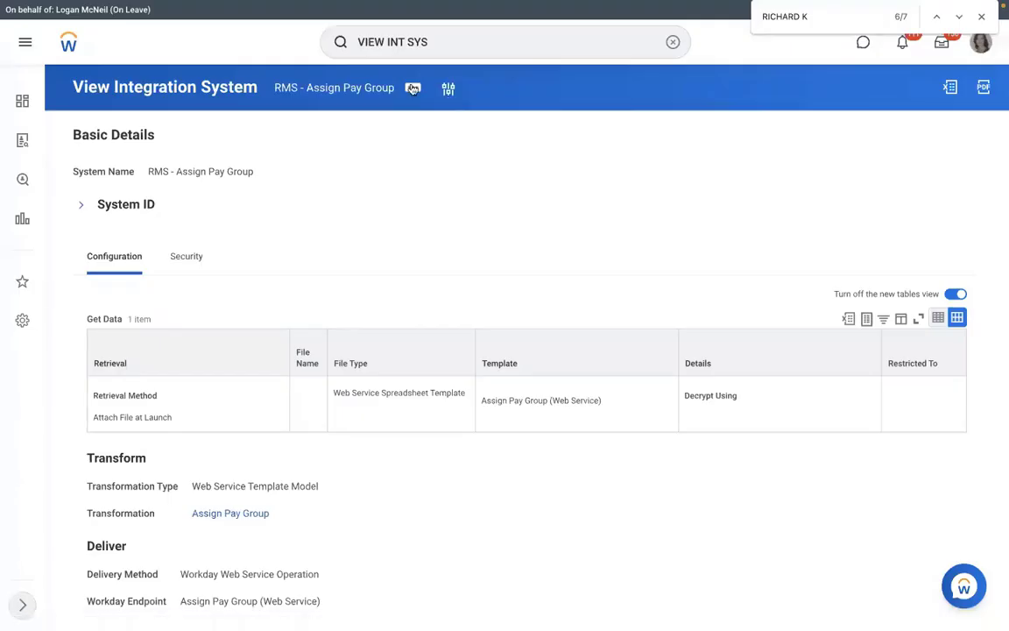
Launch the integration to Run Now and start creating a new integration attachment
click(413, 89)
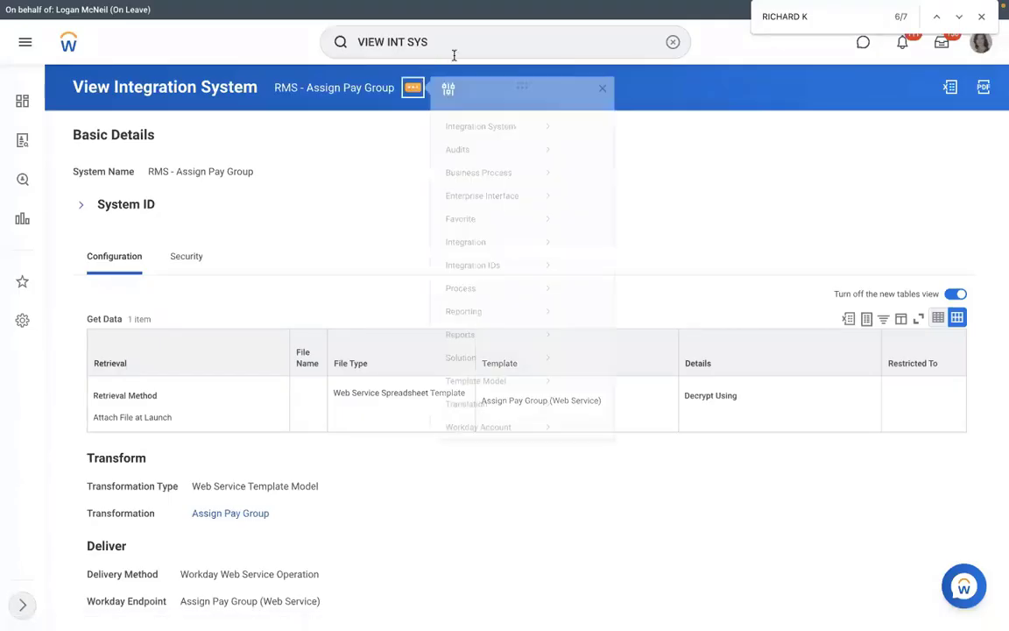
mouse_move(469, 258)
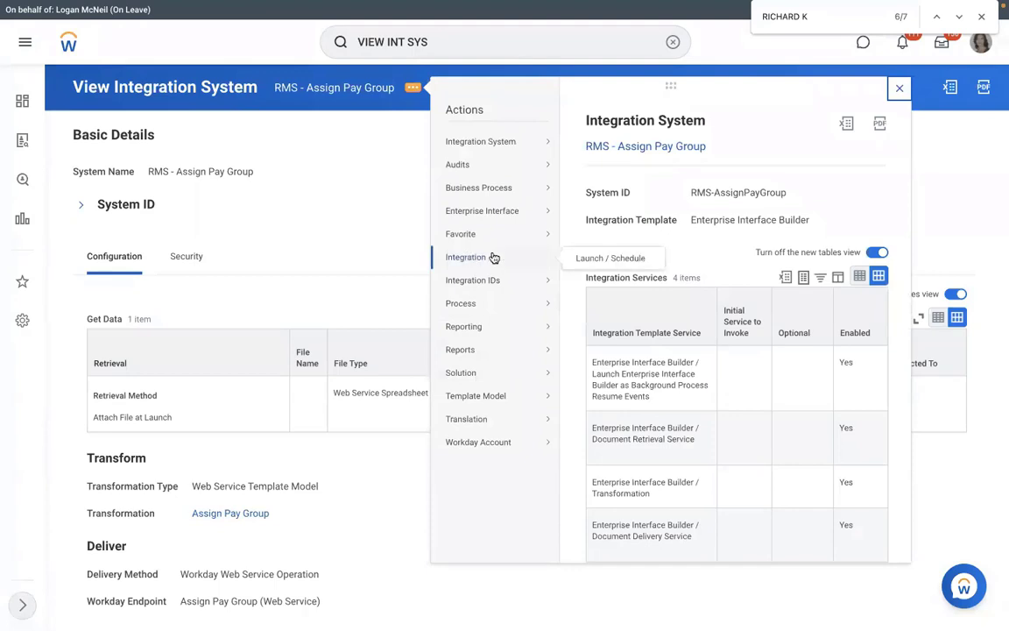
click(592, 260)
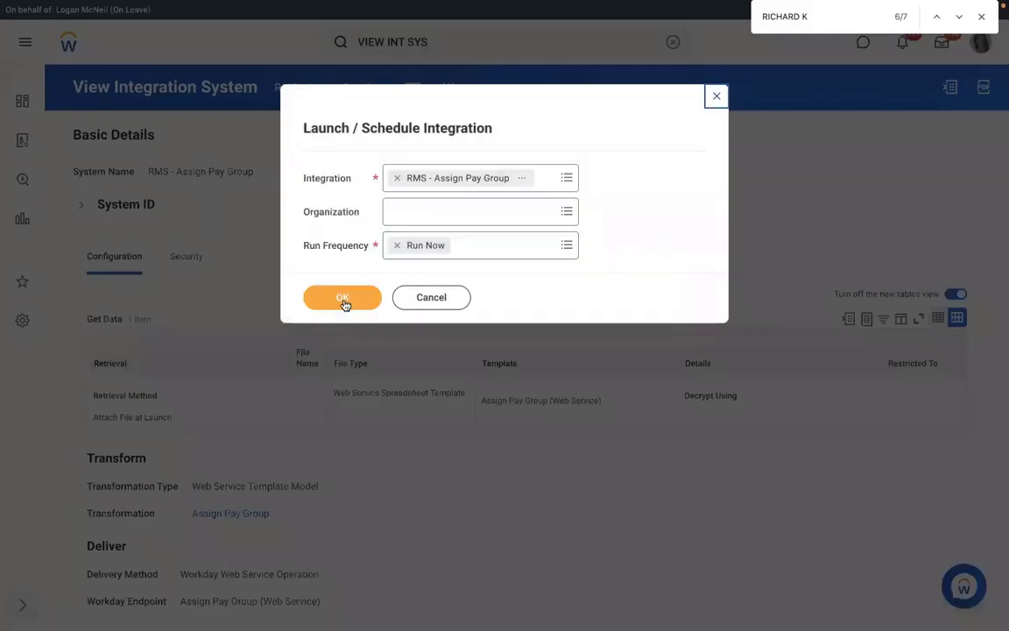
click(343, 300)
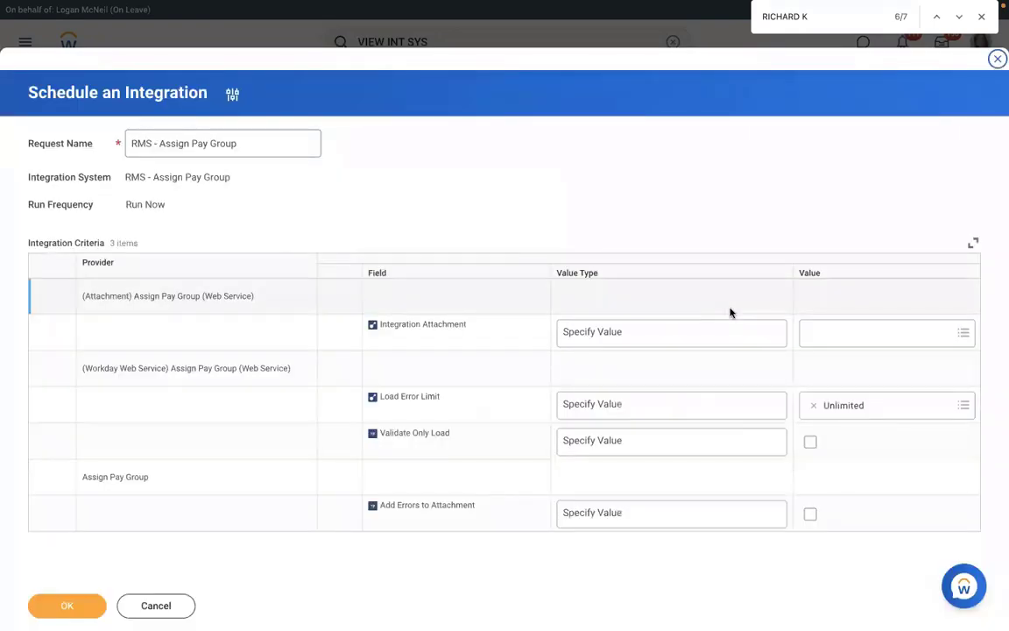
click(849, 331)
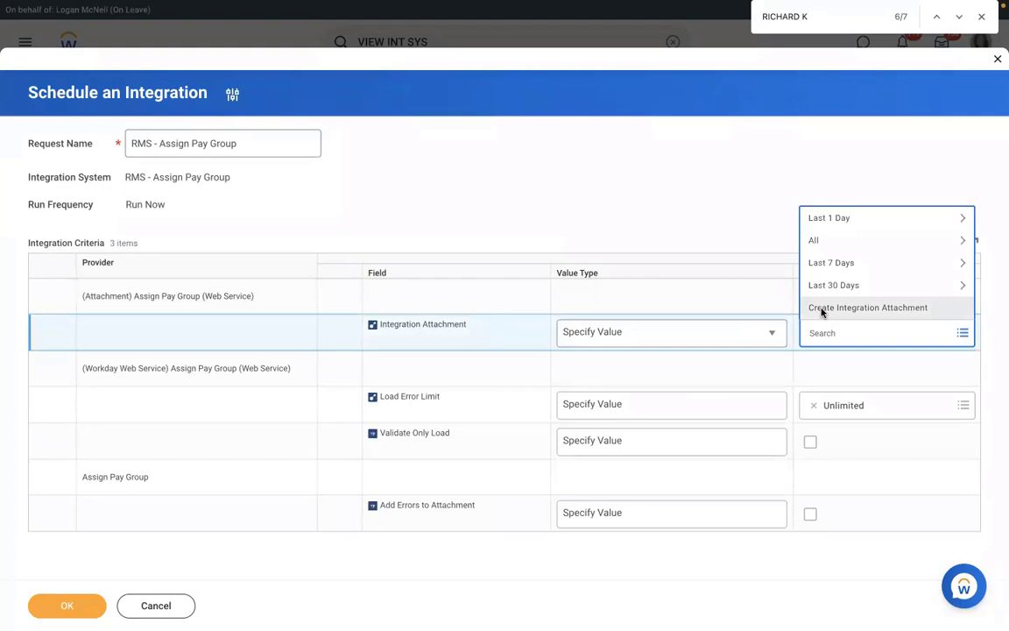
click(822, 309)
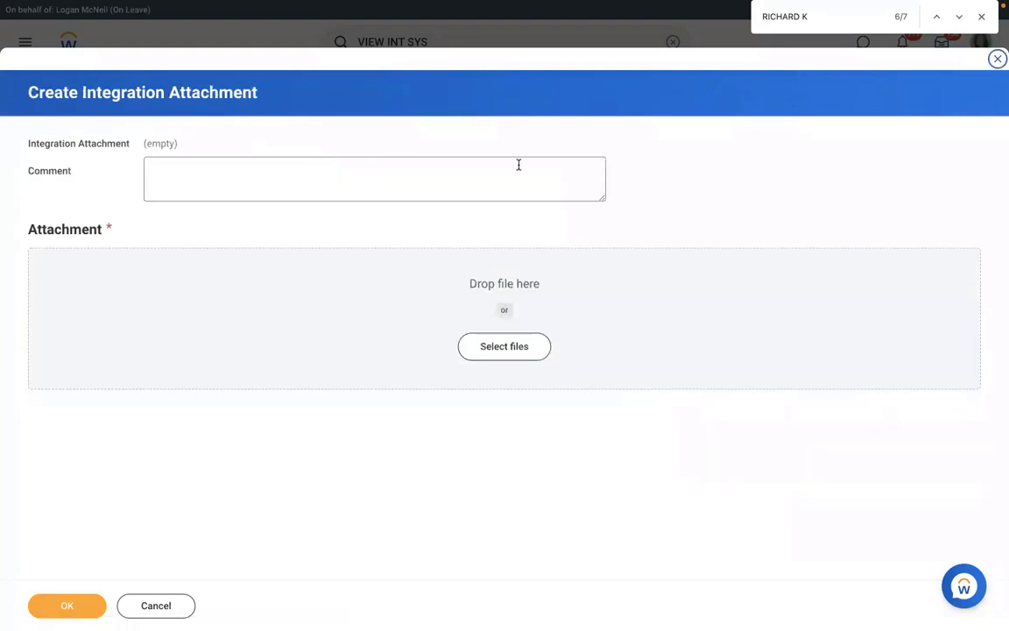
Upload Assign_Pay_Group.xlsx as the integration attachment and save it
click(484, 347)
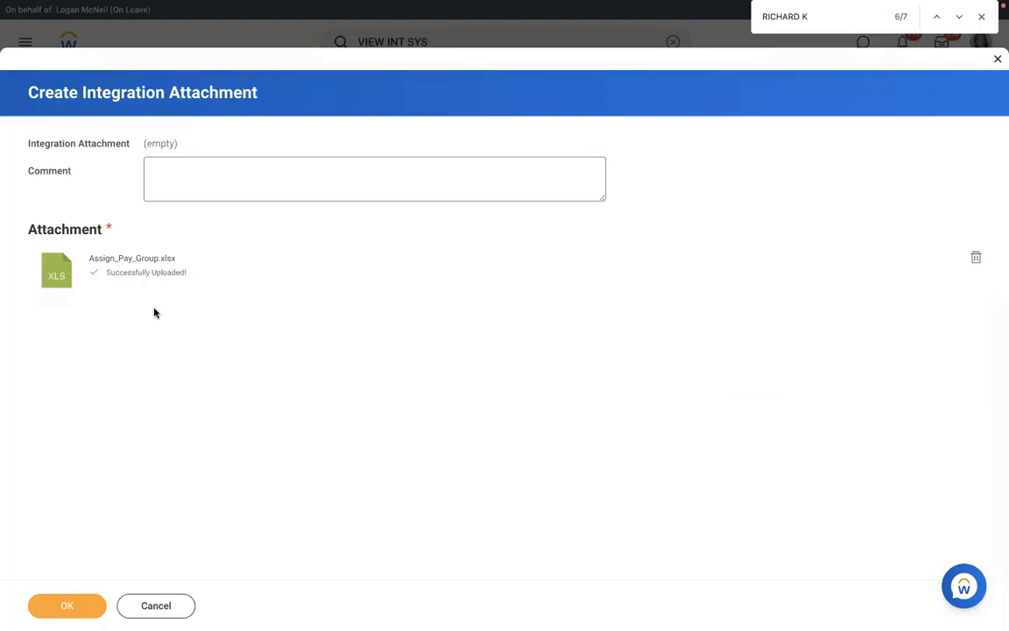
click(66, 604)
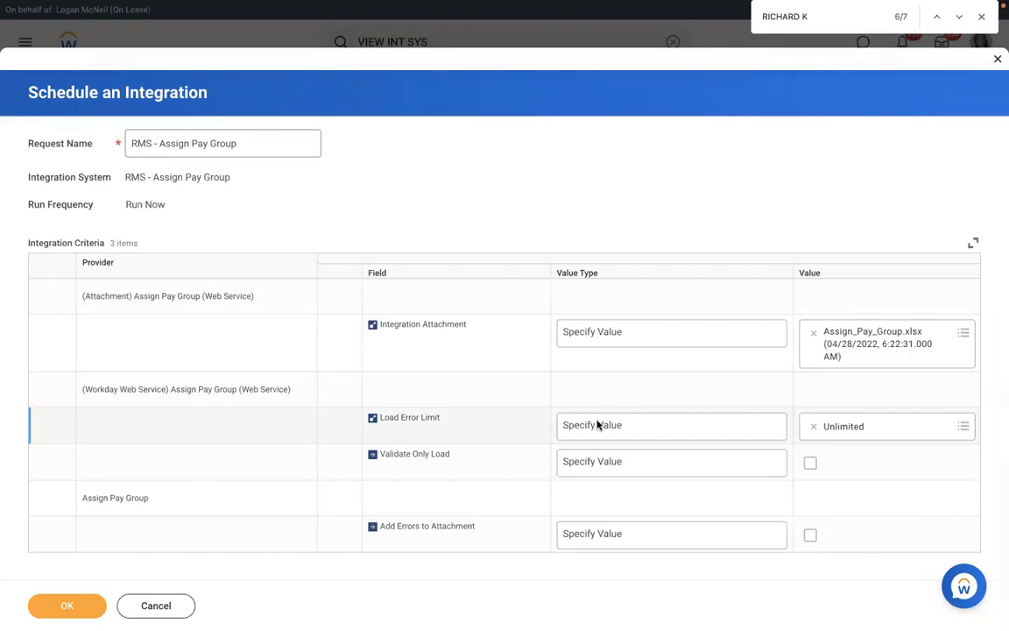
Try Load Error Limit values 10 and 1, then set it back to Unlimited
click(624, 427)
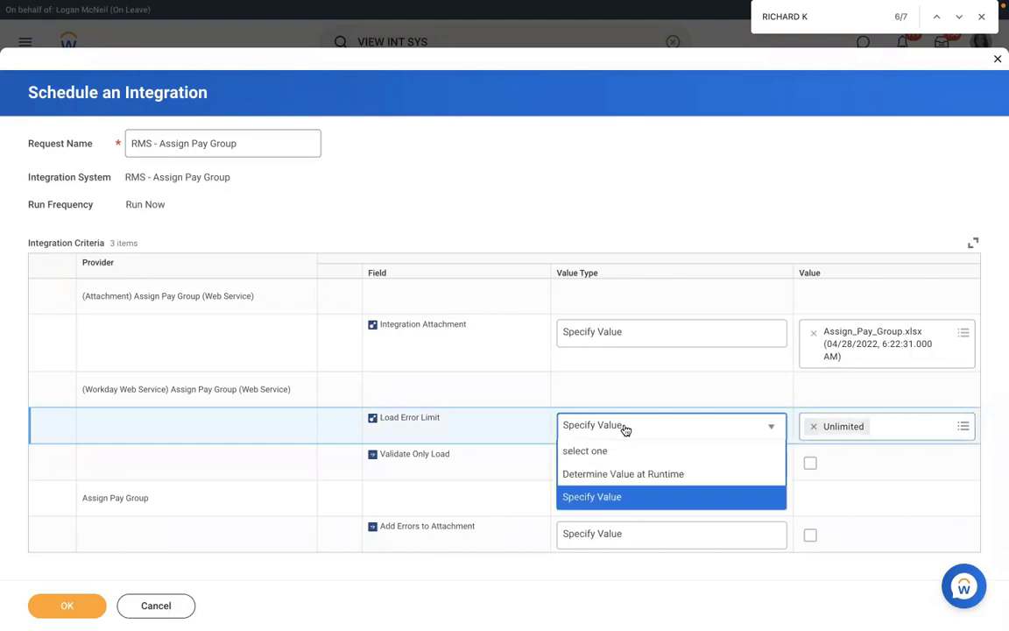
click(588, 499)
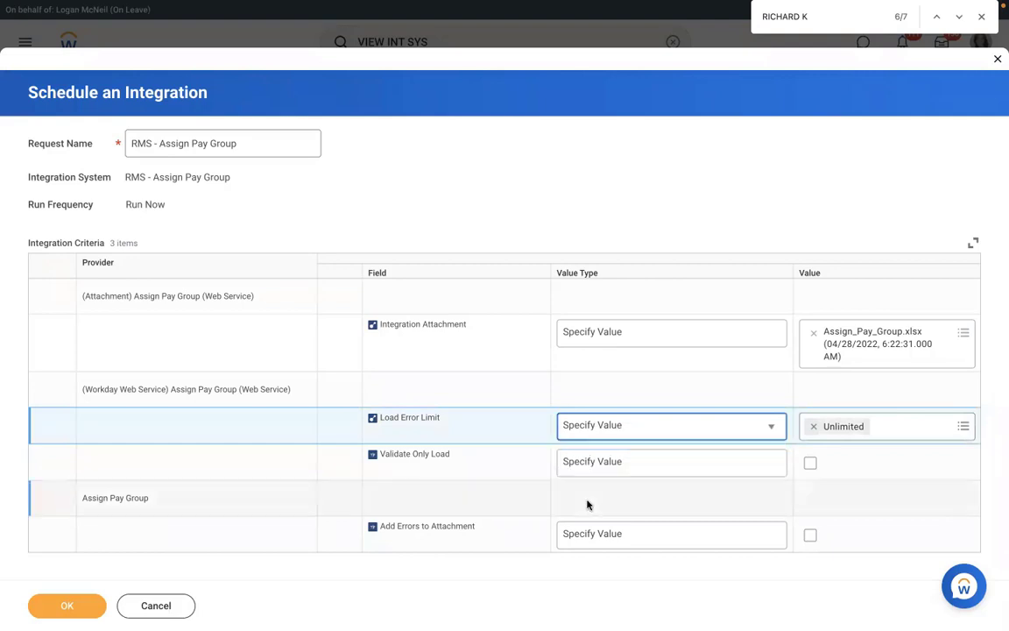
click(812, 426)
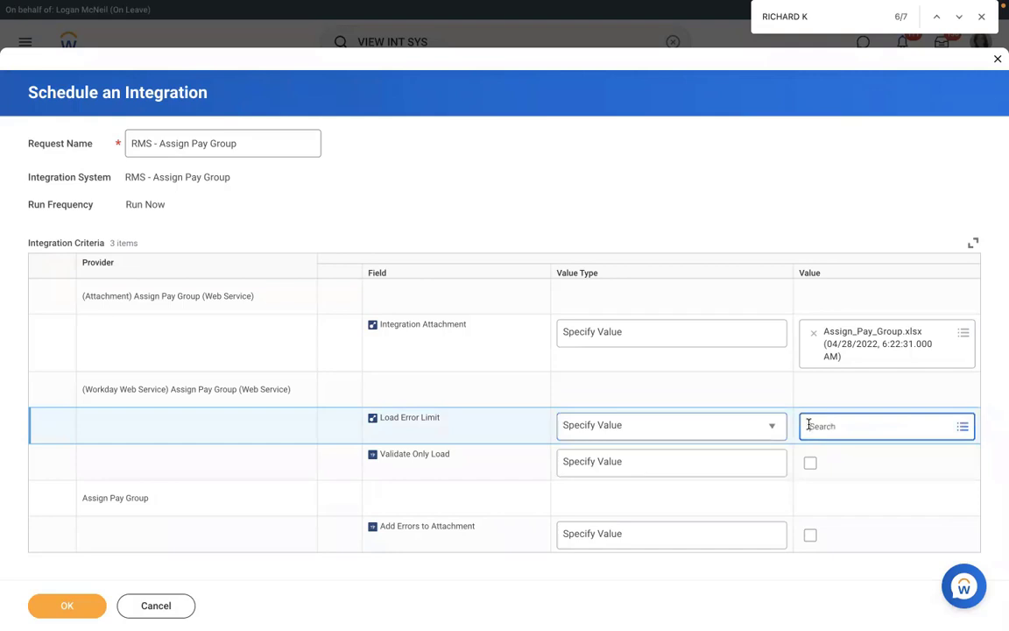
click(838, 425)
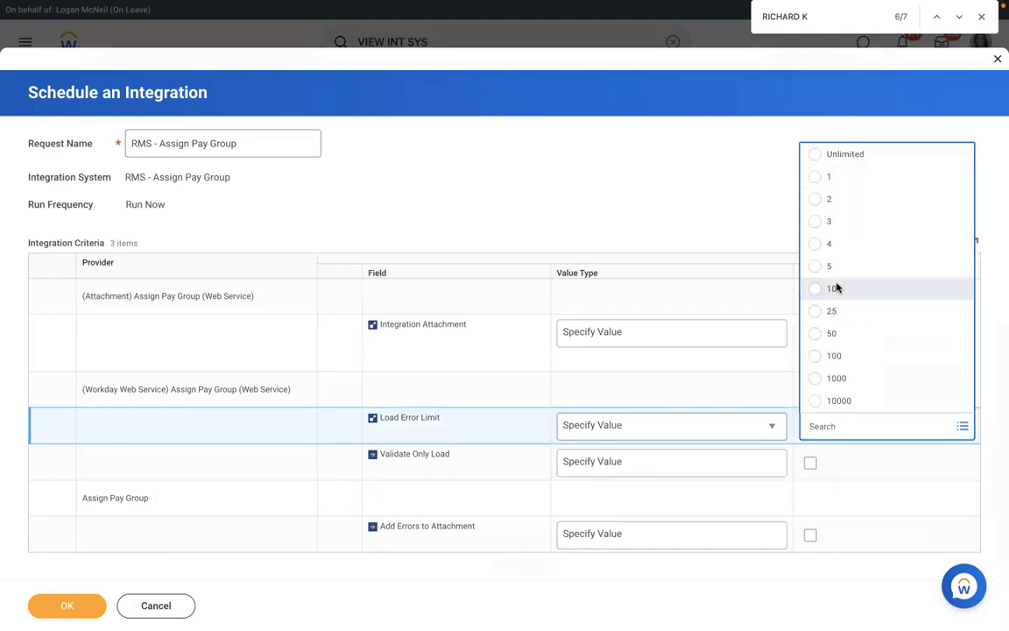
click(835, 288)
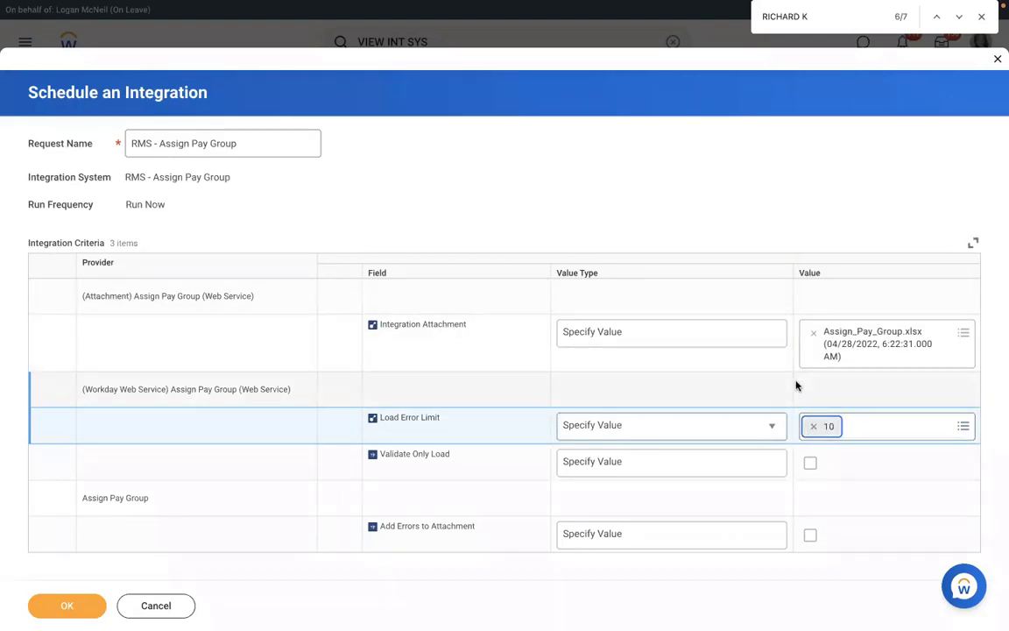
click(813, 426)
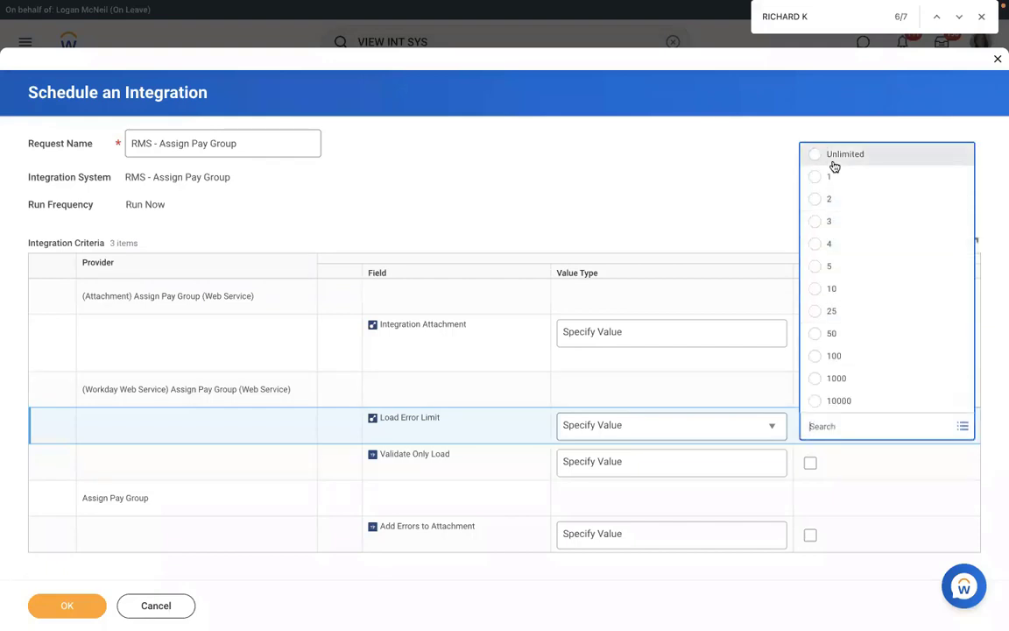
click(844, 180)
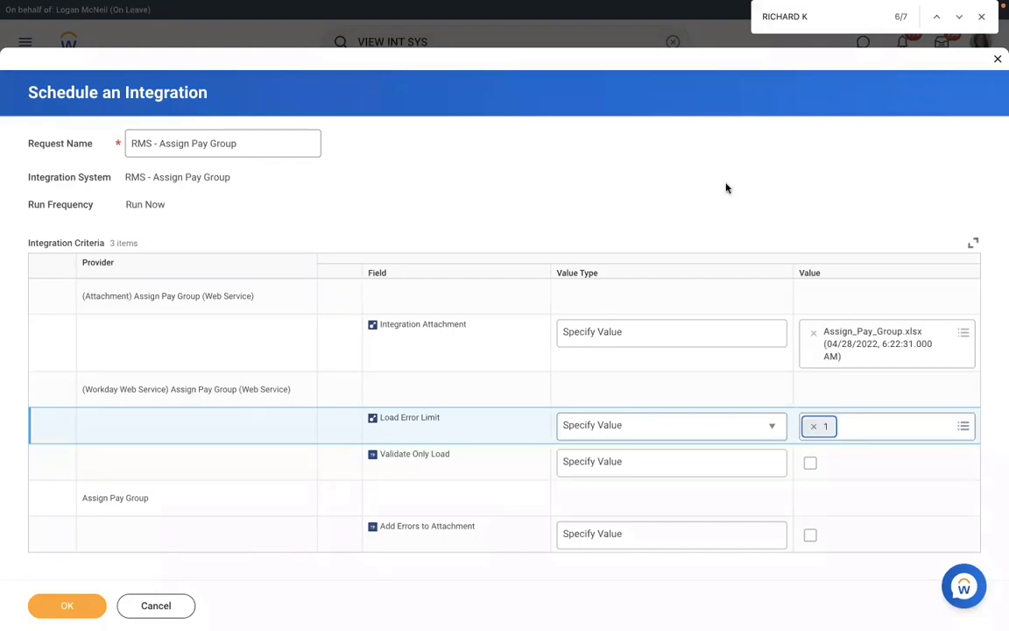
click(813, 426)
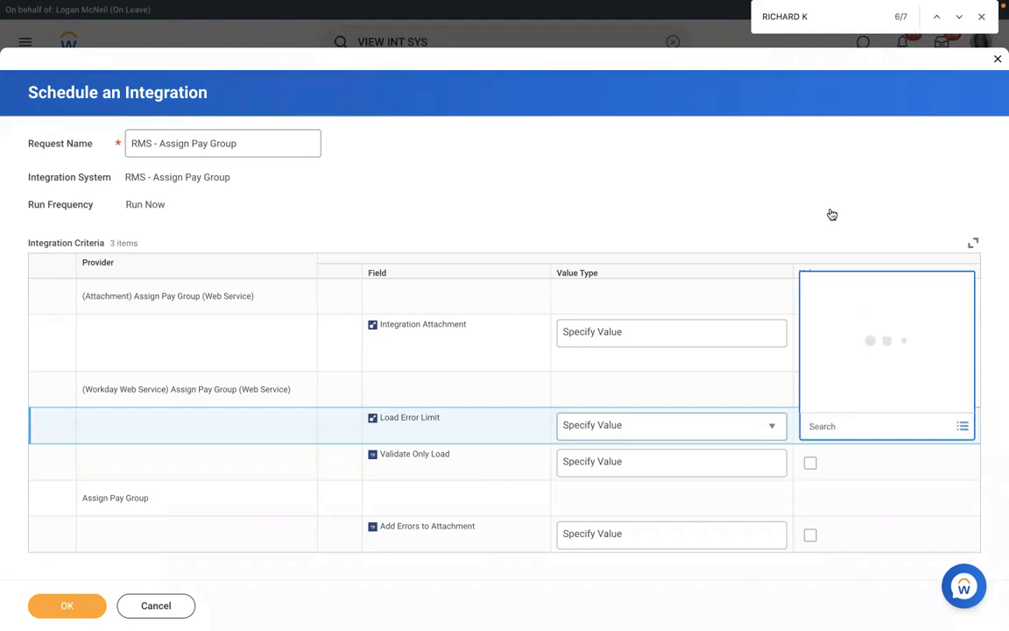
click(805, 158)
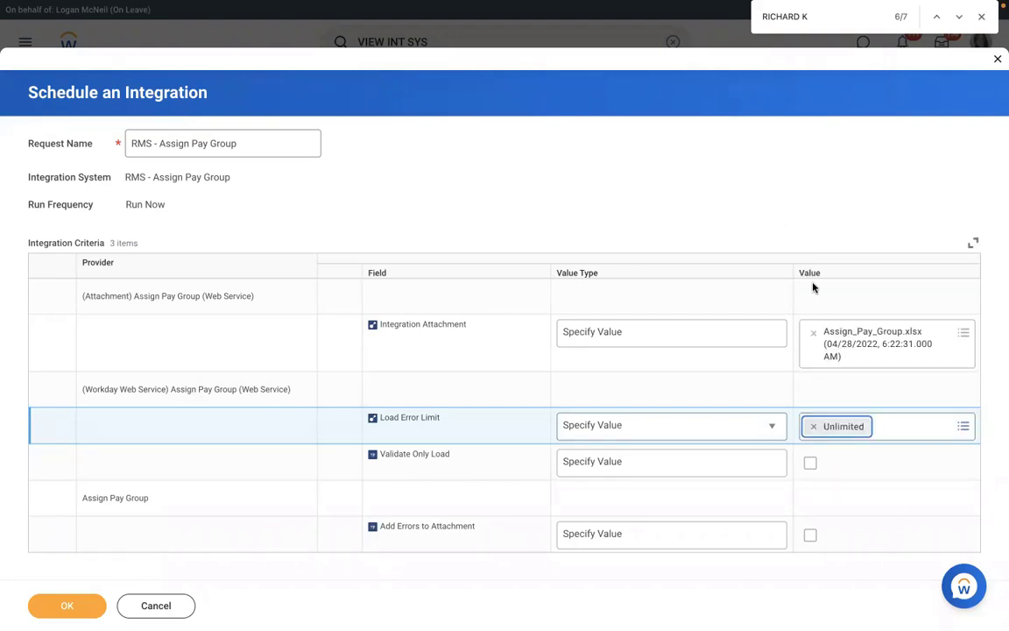
Turn on the Validate Only Load criterion
click(665, 462)
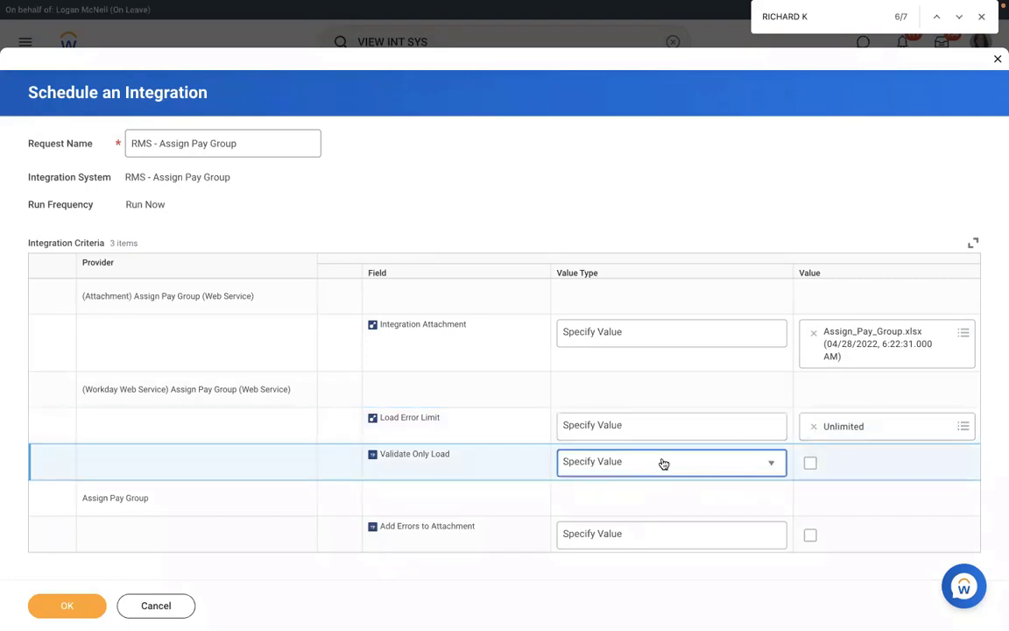
click(698, 461)
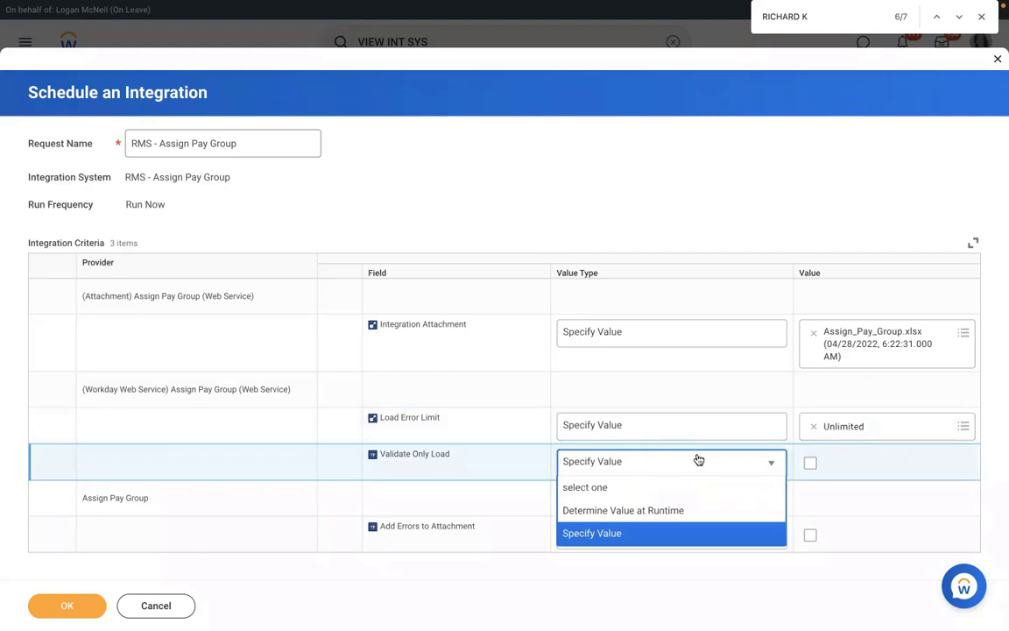
click(811, 463)
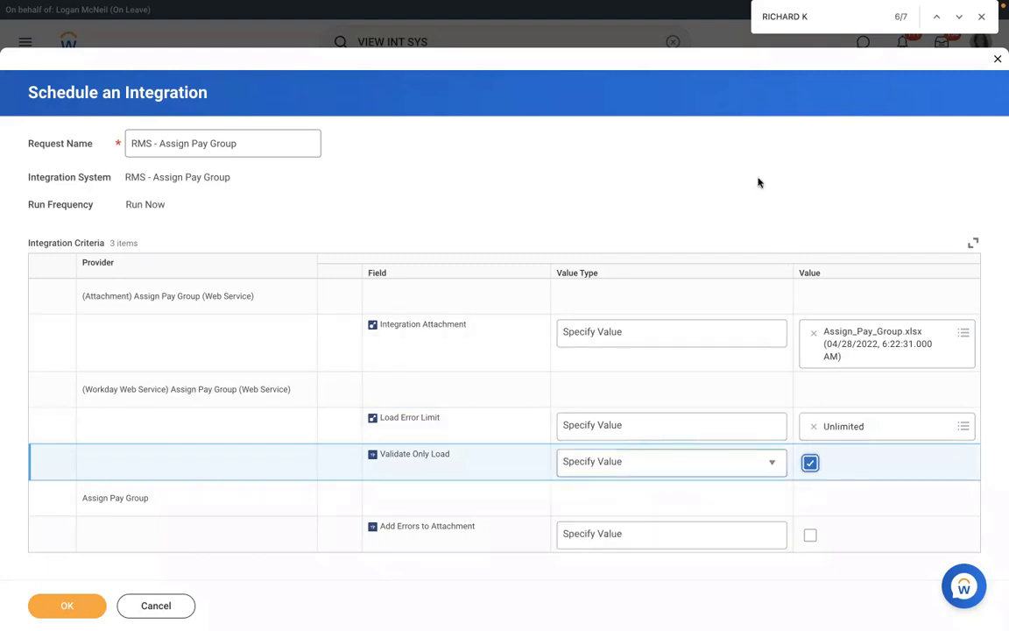
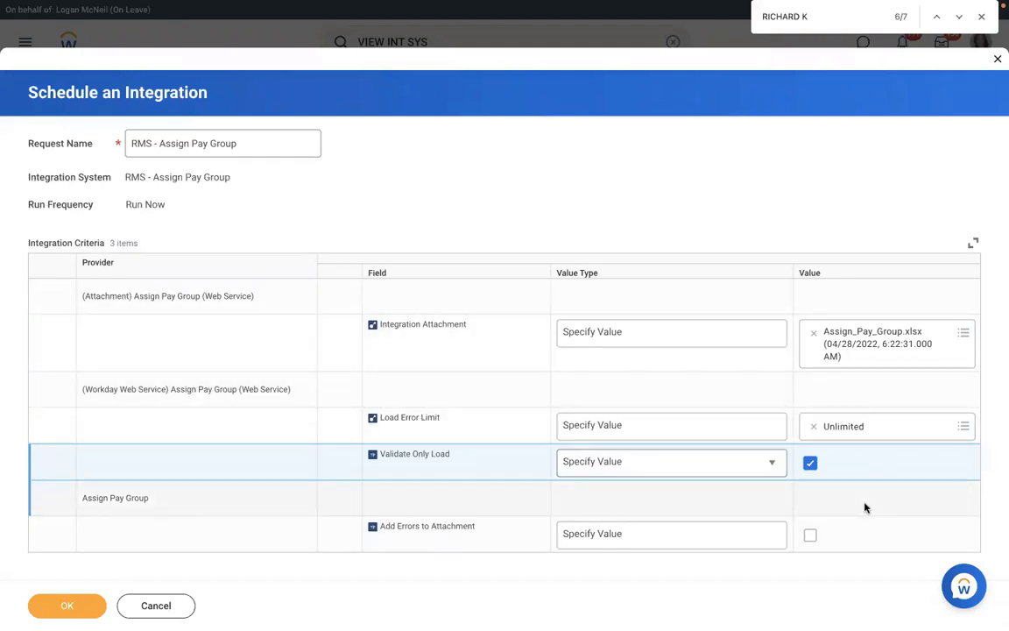
Launch the validate-only run with errors added to the attachment, and refresh it to Processing
click(811, 536)
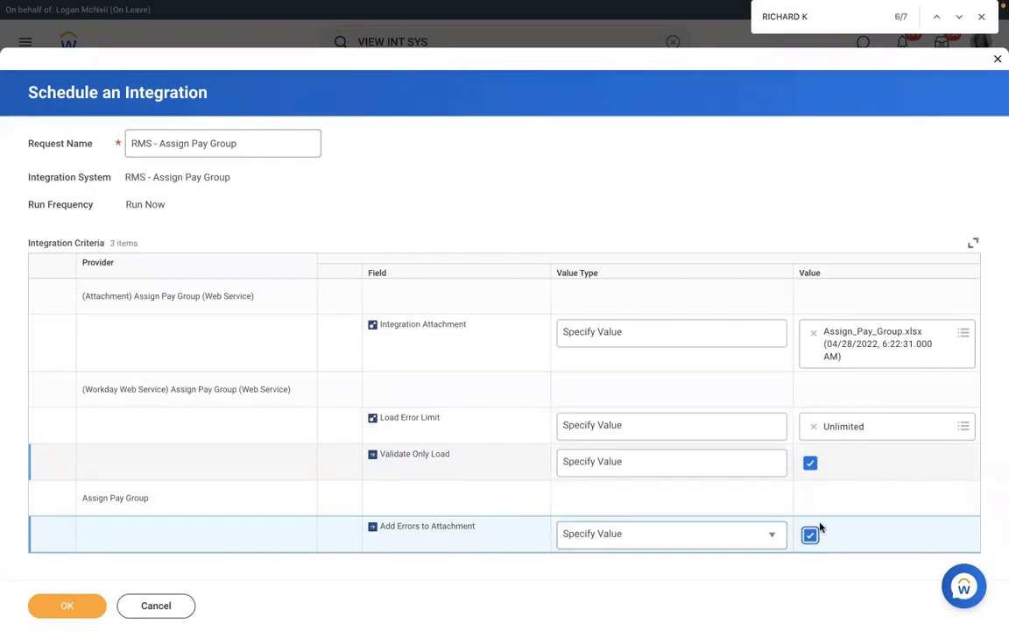
click(68, 608)
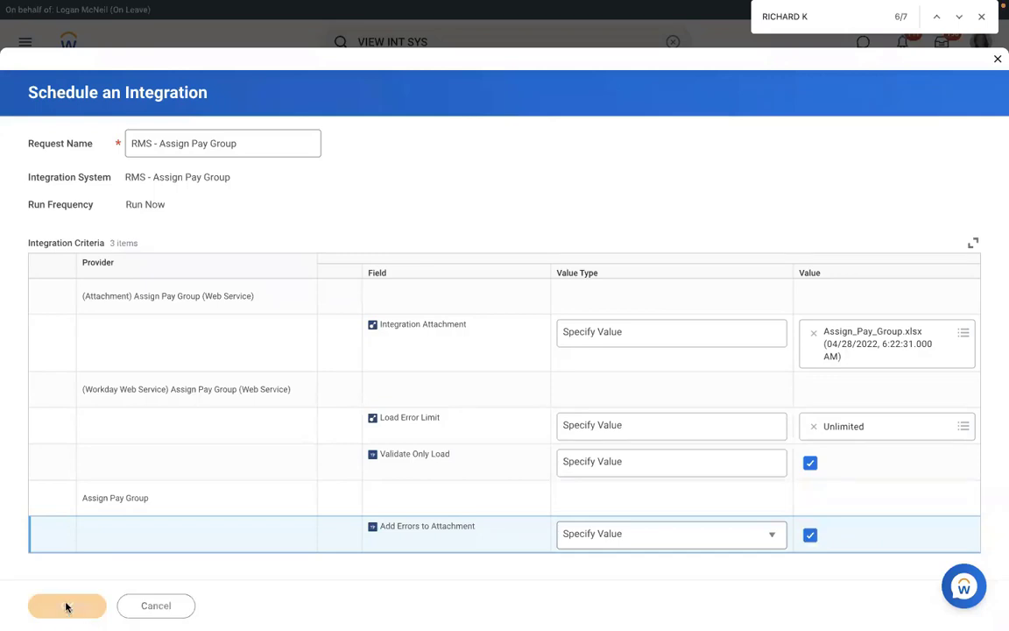
click(118, 292)
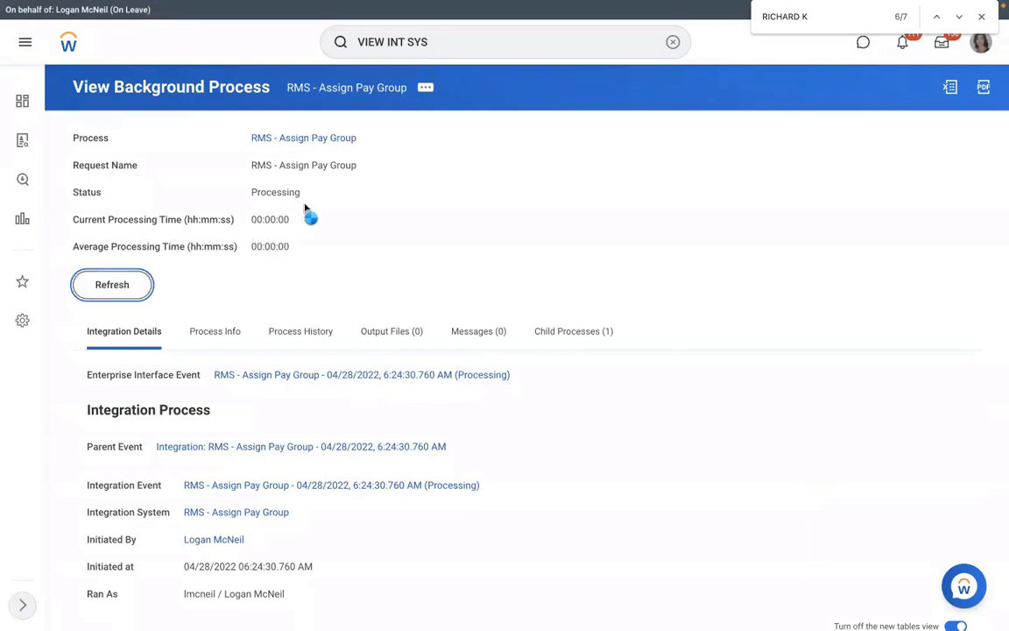
Refresh until the run ends Completed With Errors, then list its two error messages
click(109, 285)
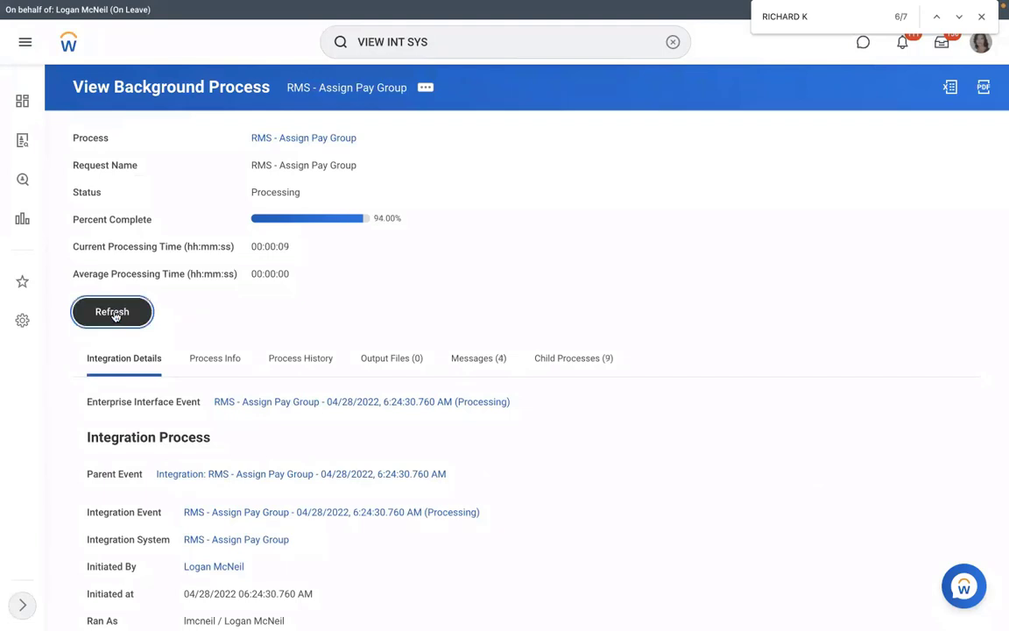
click(115, 314)
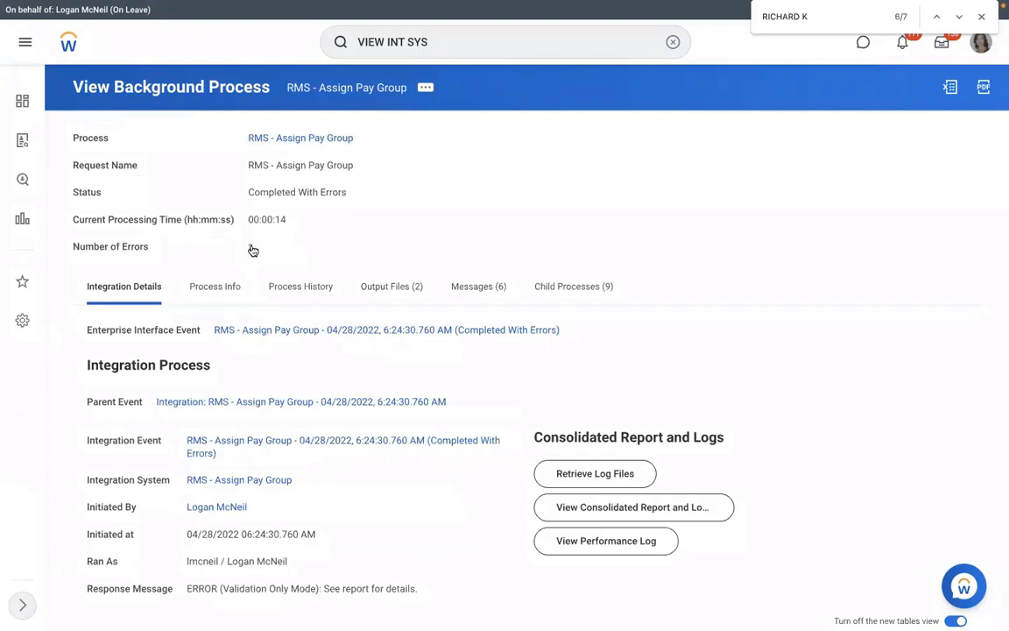
click(253, 248)
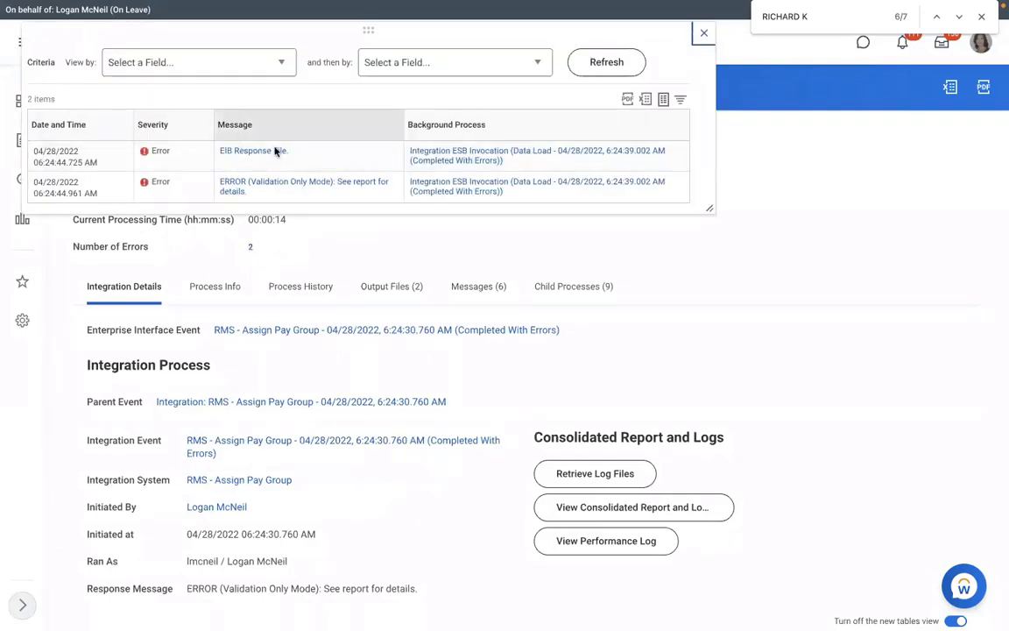
Open FailureReport.html from Output Files and highlight the invalid 2022/01/05 Event Effective Date error
click(394, 288)
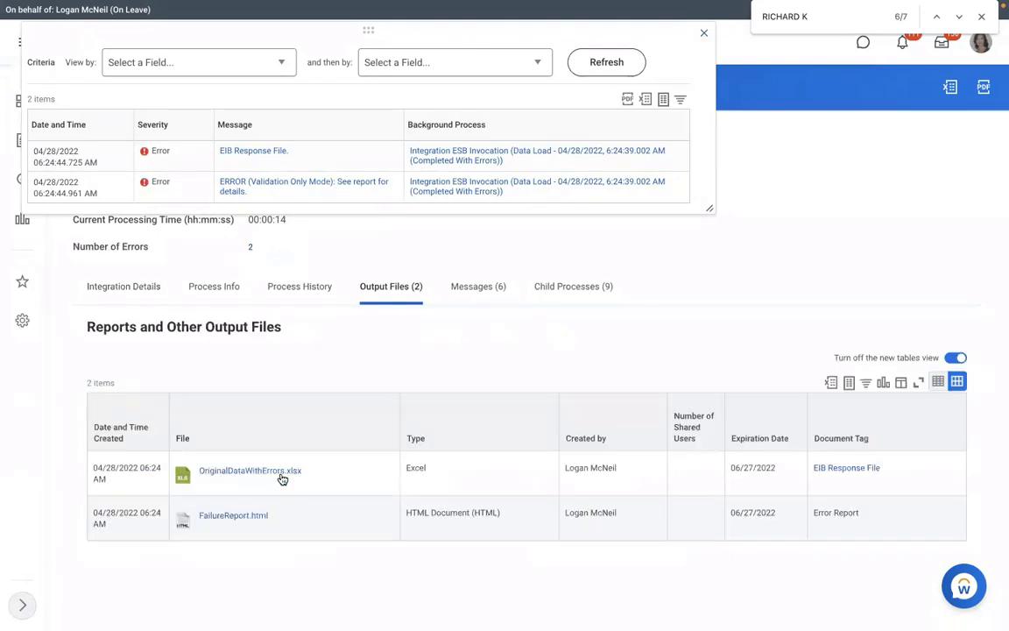
click(230, 517)
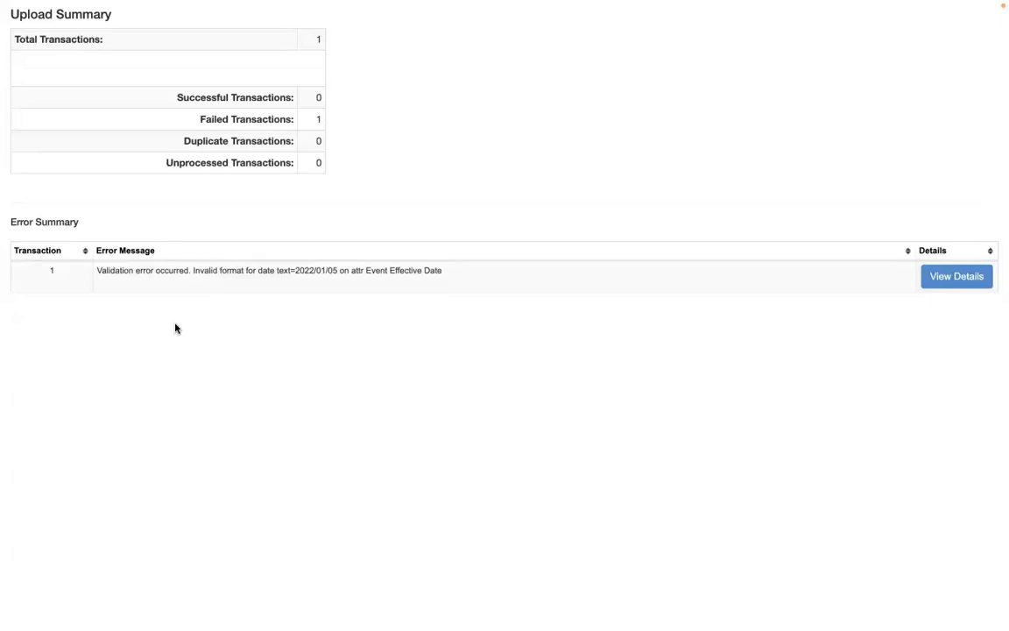
double_click(334, 272)
drag(349, 274, 349, 274)
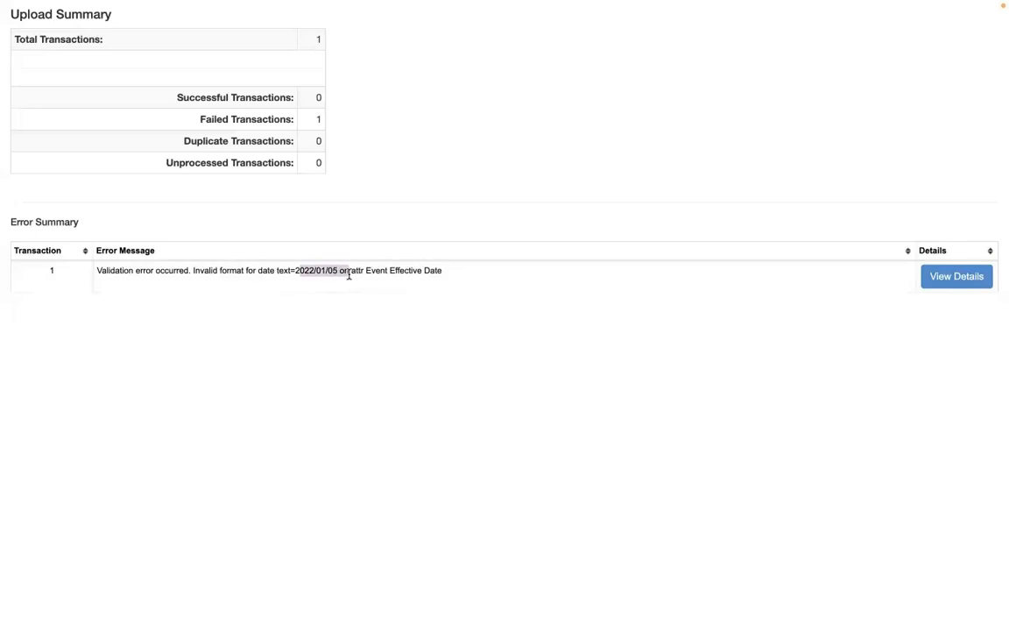
drag(217, 275, 346, 281)
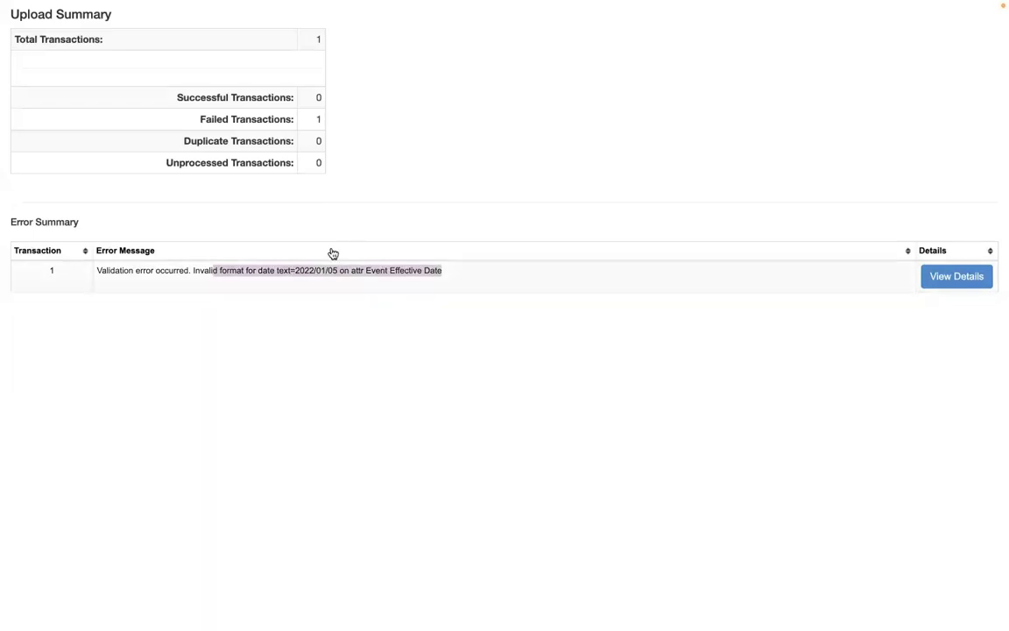
scroll(333, 253, left, 3)
click(312, 28)
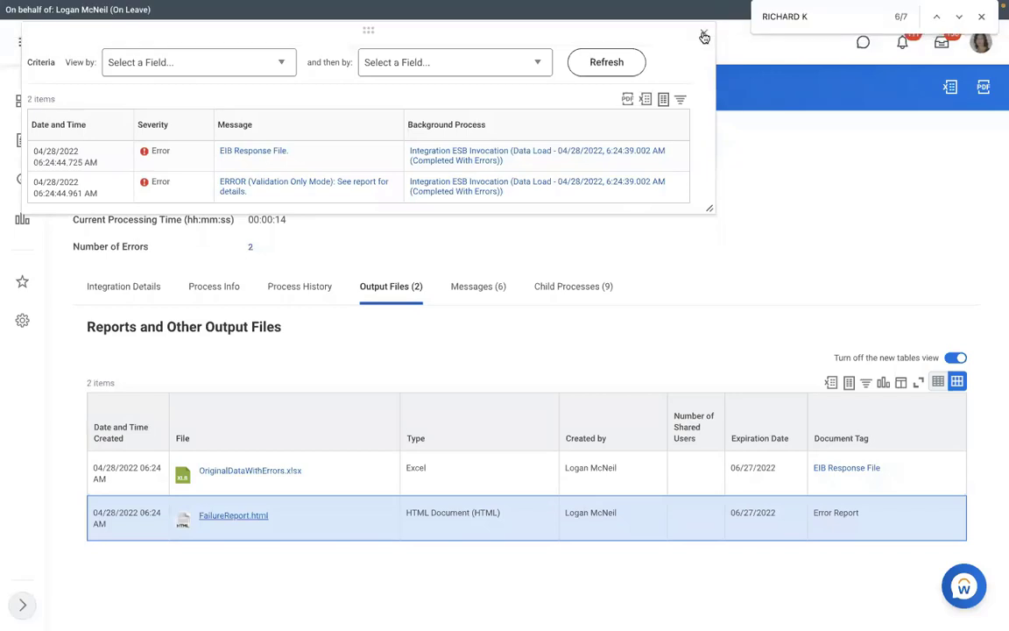
Close the error messages and start a new Launch / Schedule of RMS - Assign Pay Group
click(705, 36)
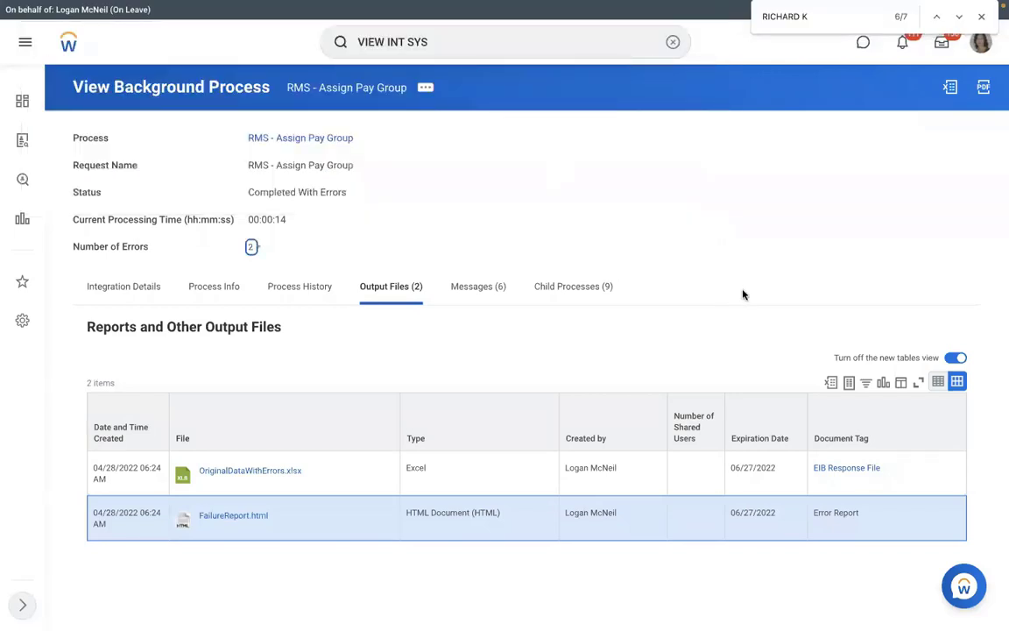
click(105, 289)
click(124, 283)
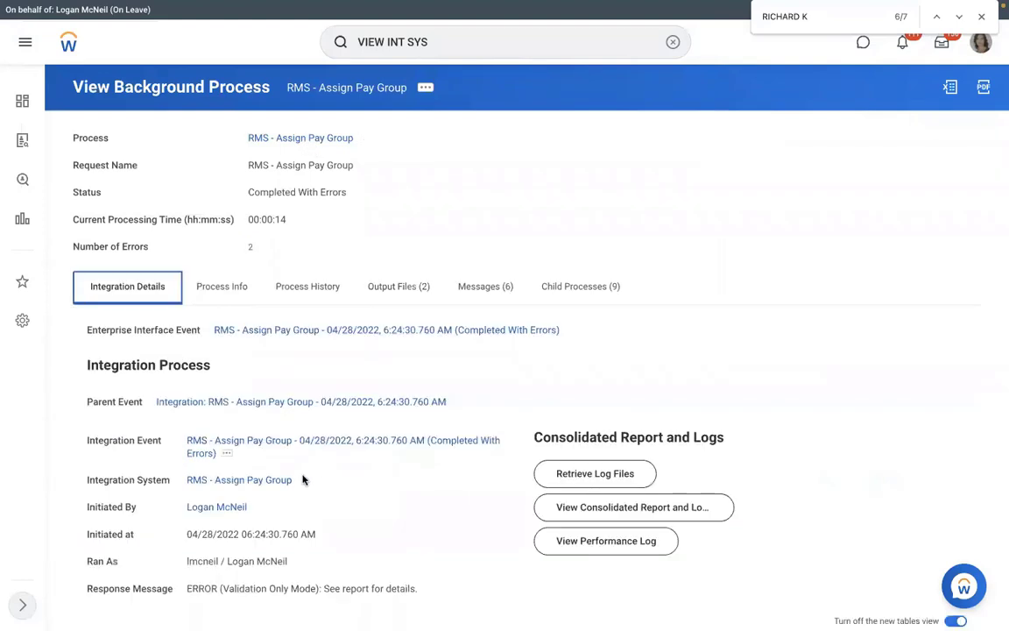
click(302, 481)
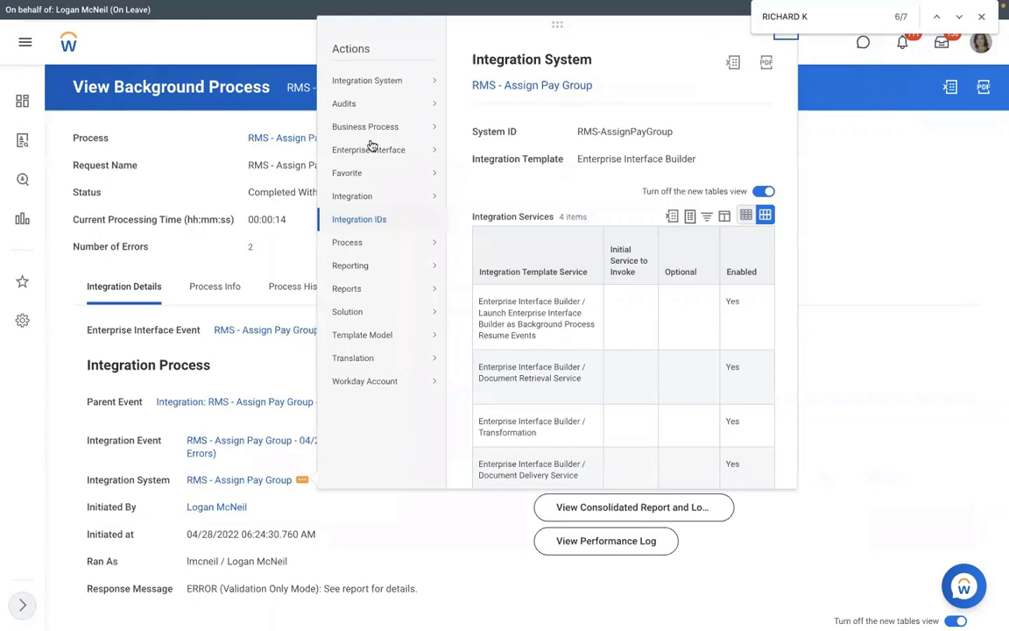
mouse_move(360, 197)
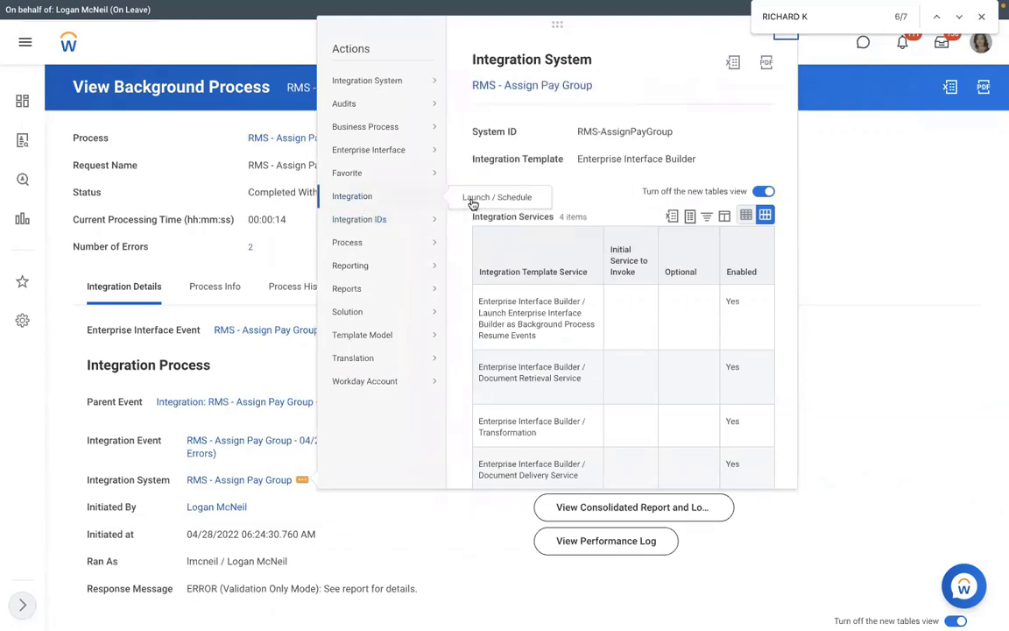
click(473, 201)
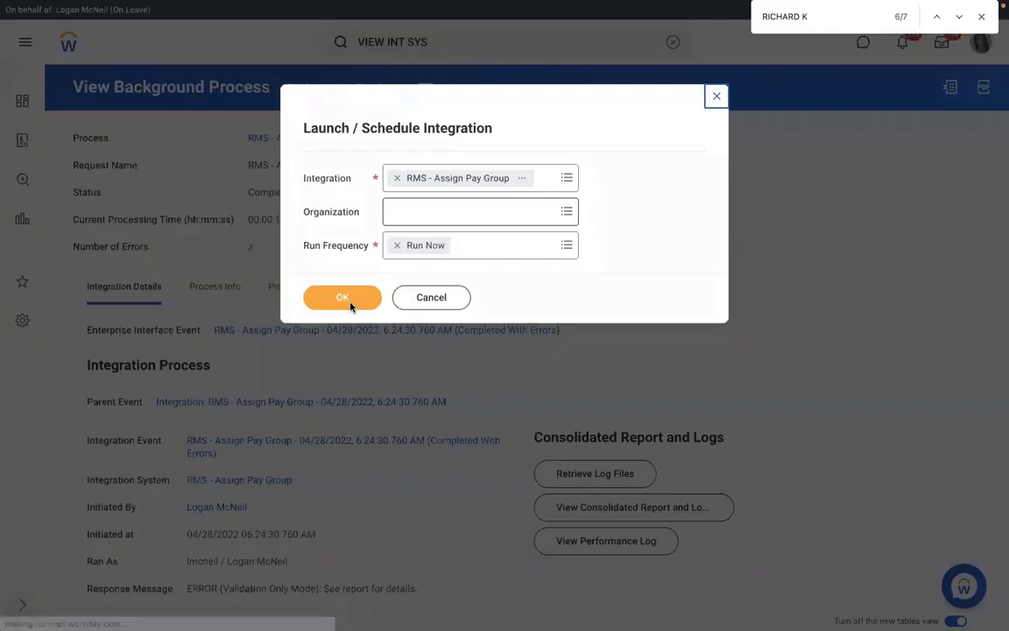
Run it now with the corrected Assign_Pay_Group.xlsx attached and Validate Only Load checked
click(346, 300)
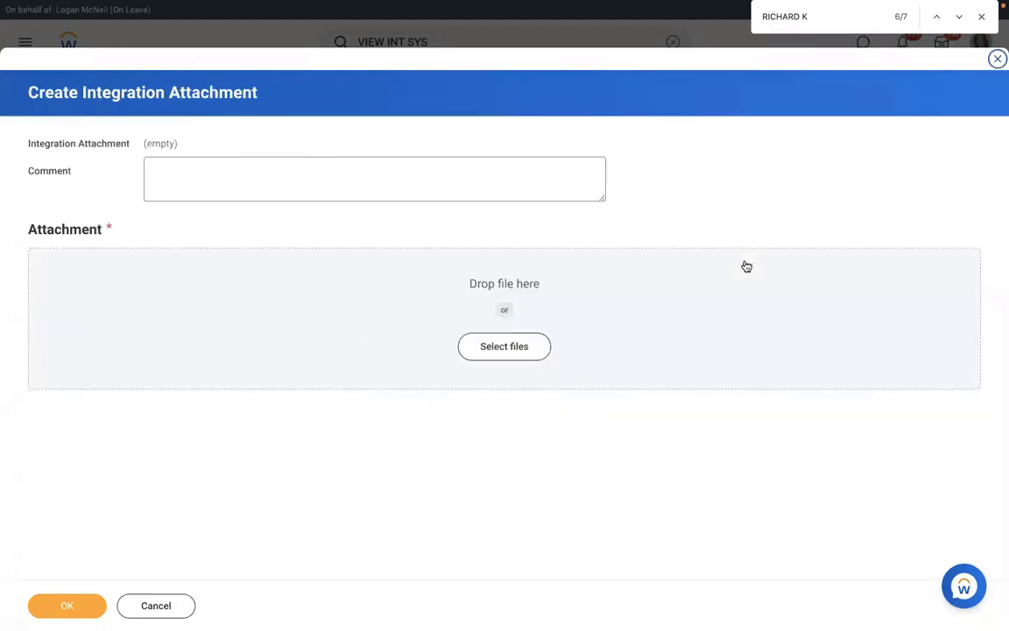
drag(746, 266, 191, 333)
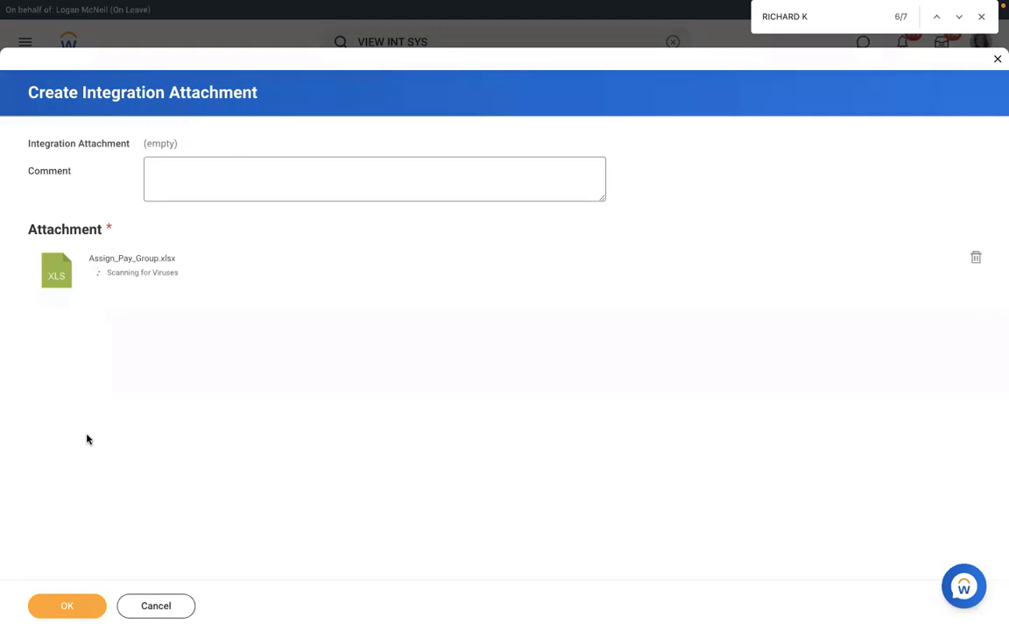
click(56, 604)
click(810, 462)
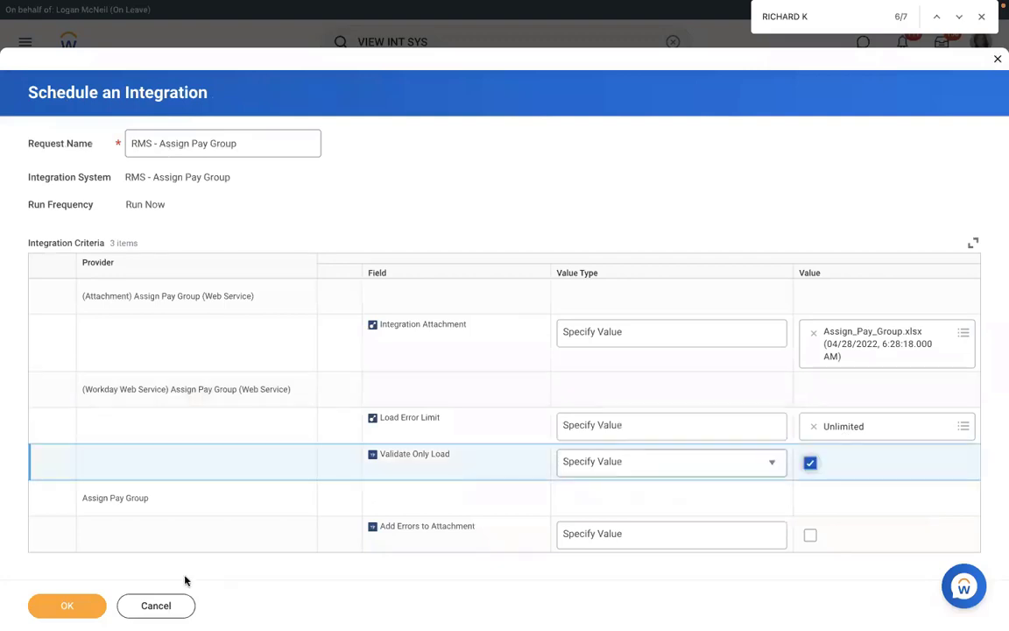
Launch the re-run, refresh until Completed With Errors, and list its single error
click(69, 607)
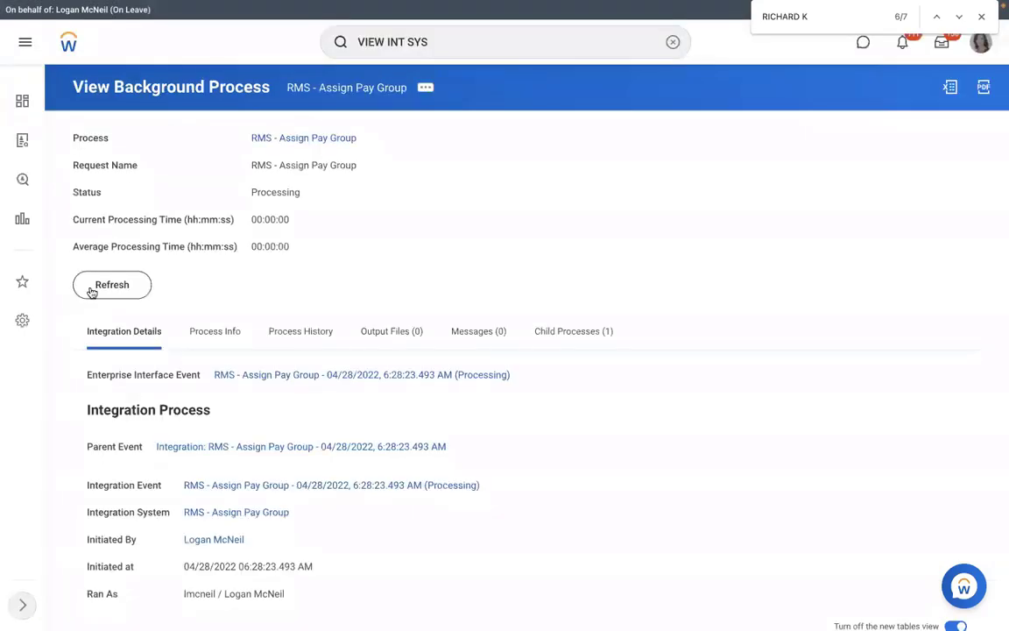
click(92, 291)
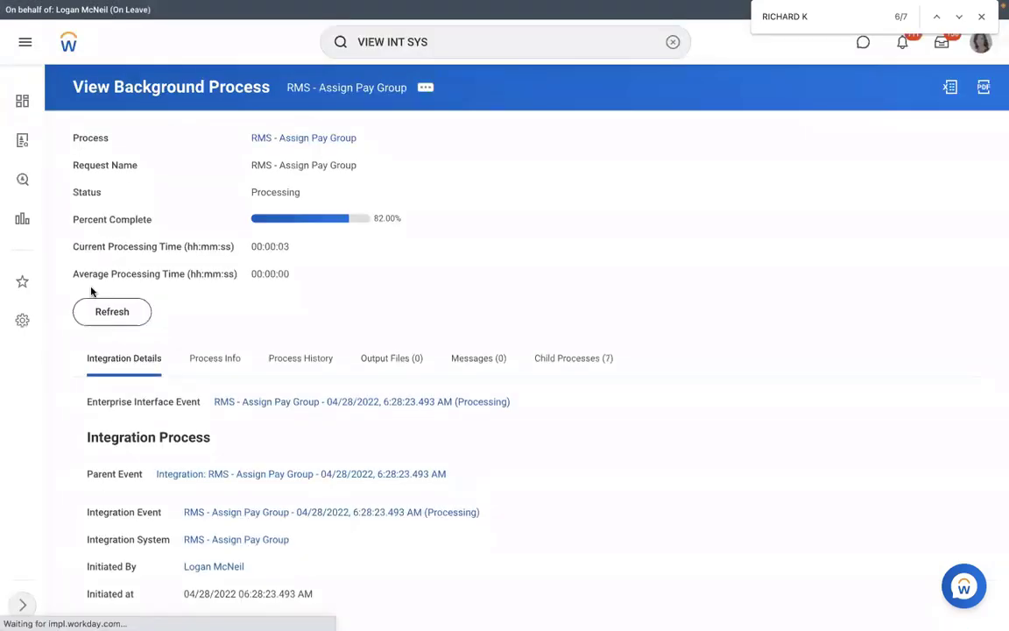
click(114, 317)
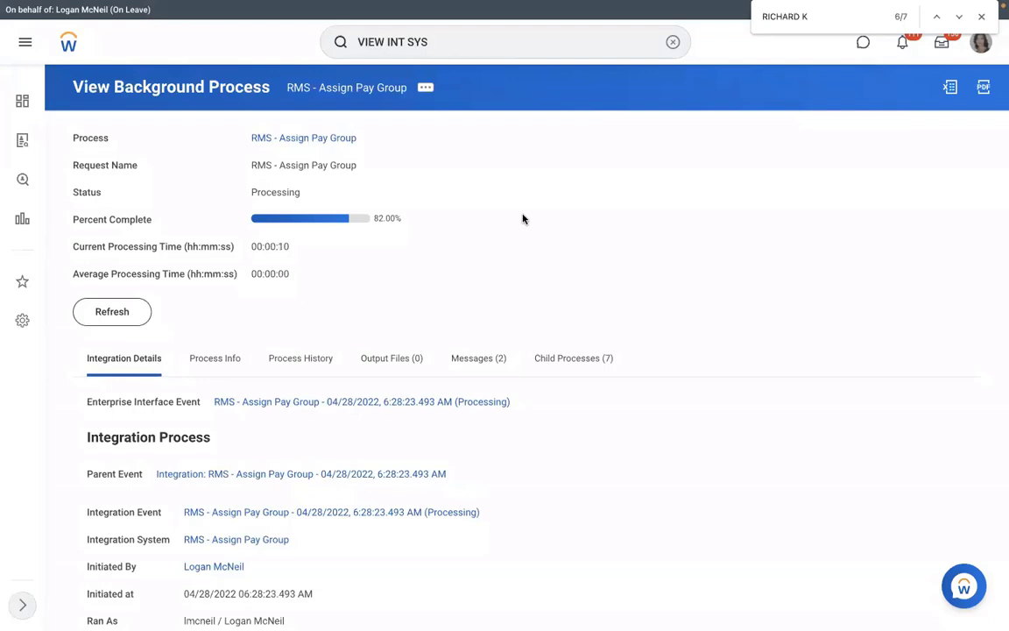
click(124, 310)
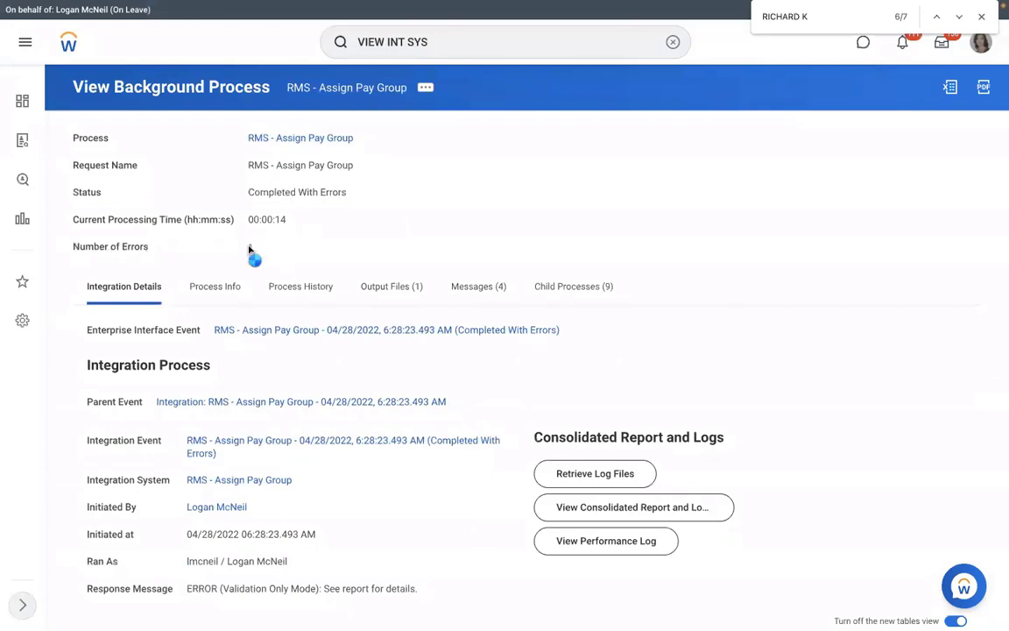
click(250, 248)
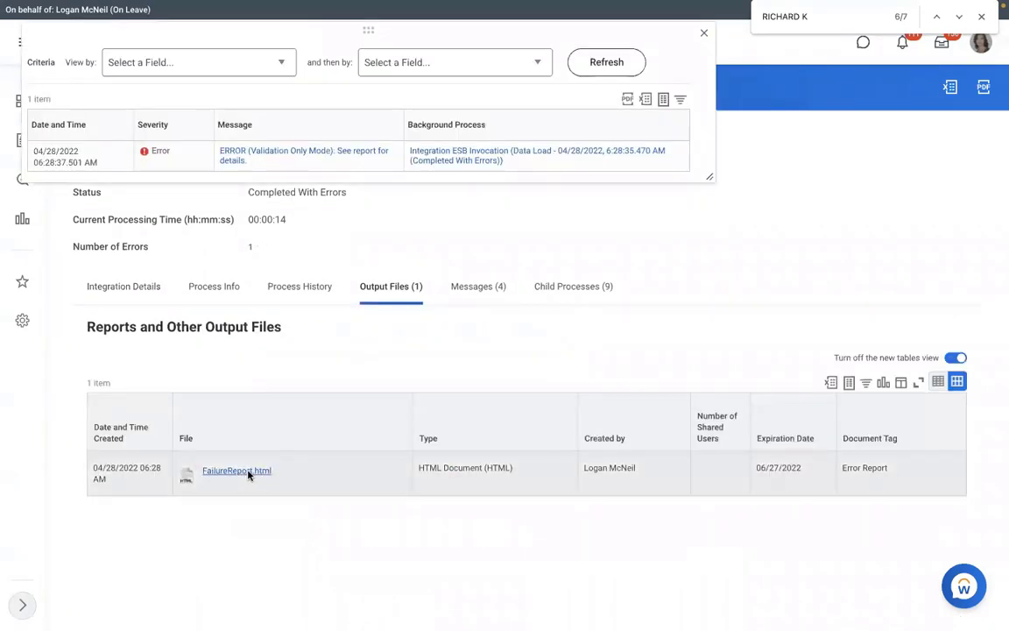
Open the new FailureReport.html and highlight the rejected Event Effective Date 20222-01-15
click(249, 473)
click(131, 597)
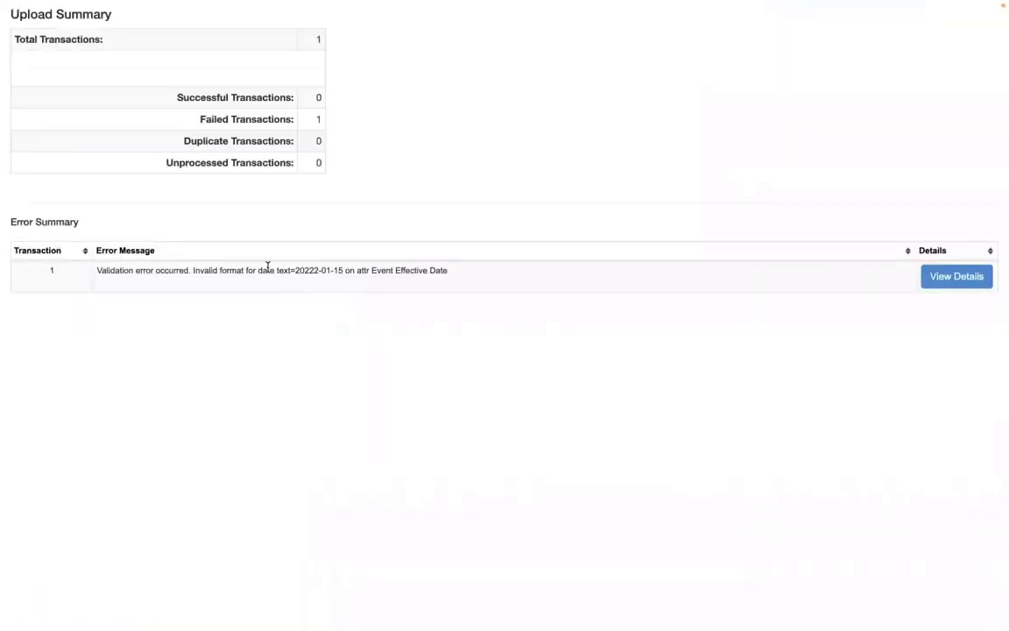
drag(269, 271, 456, 270)
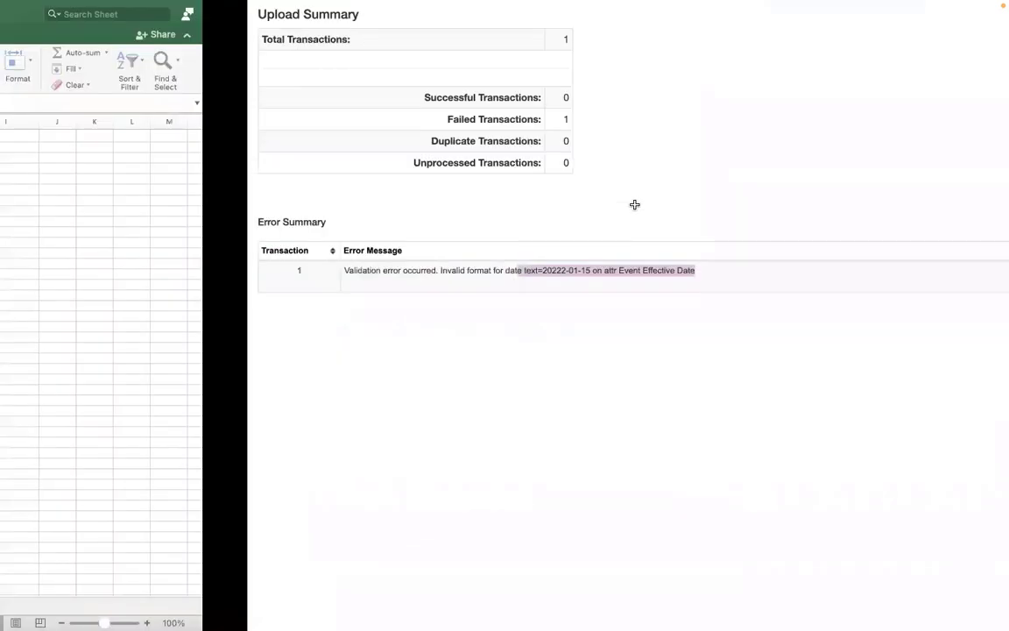
Inspect the Effective Date in G6 and its number format, leaving the format unchanged
key(ctrl+Left)
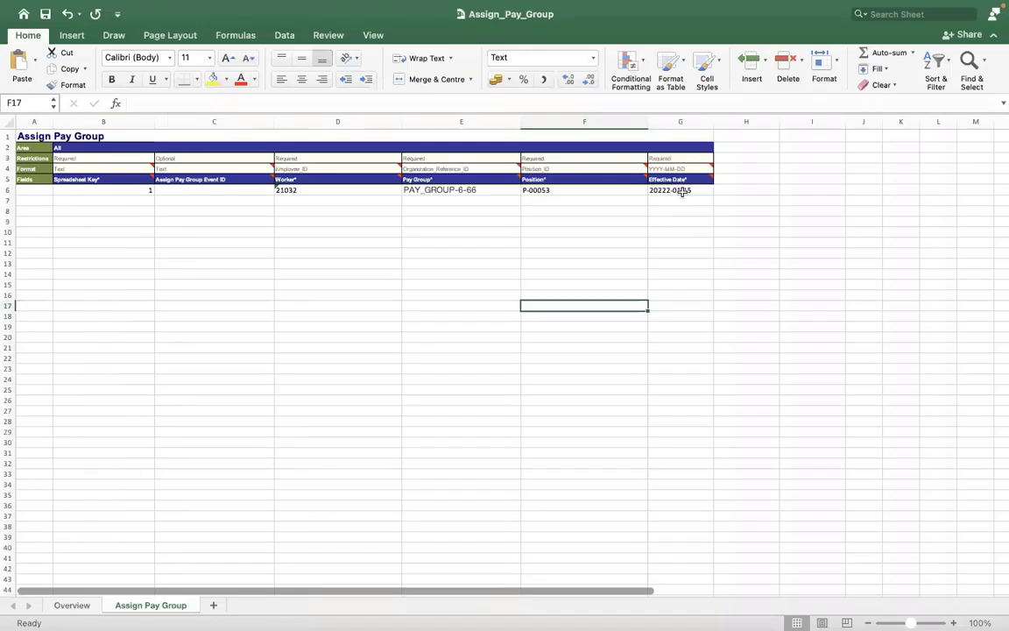
click(683, 191)
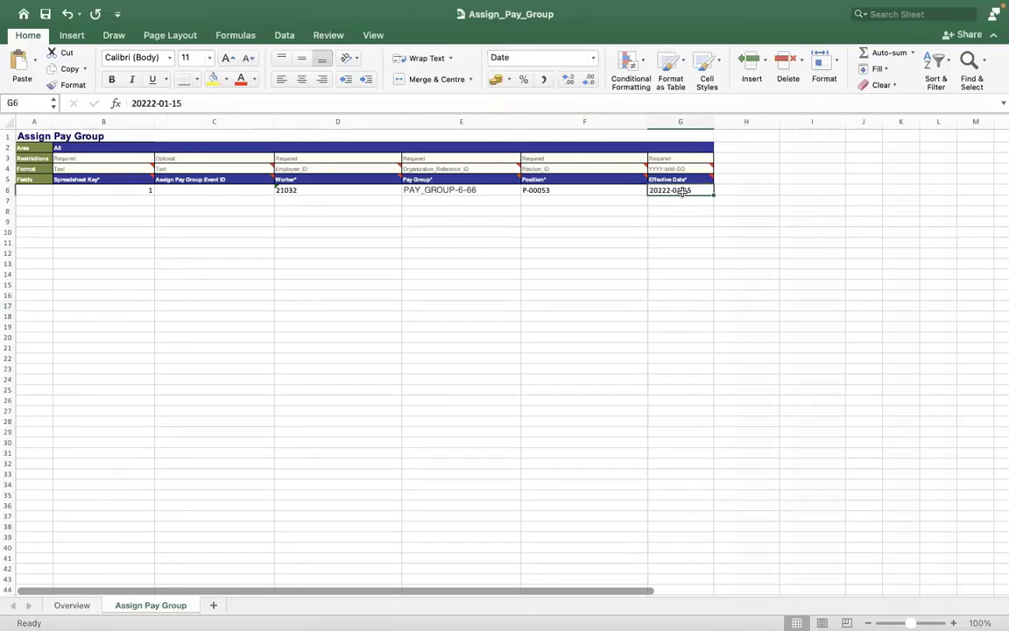
click(128, 103)
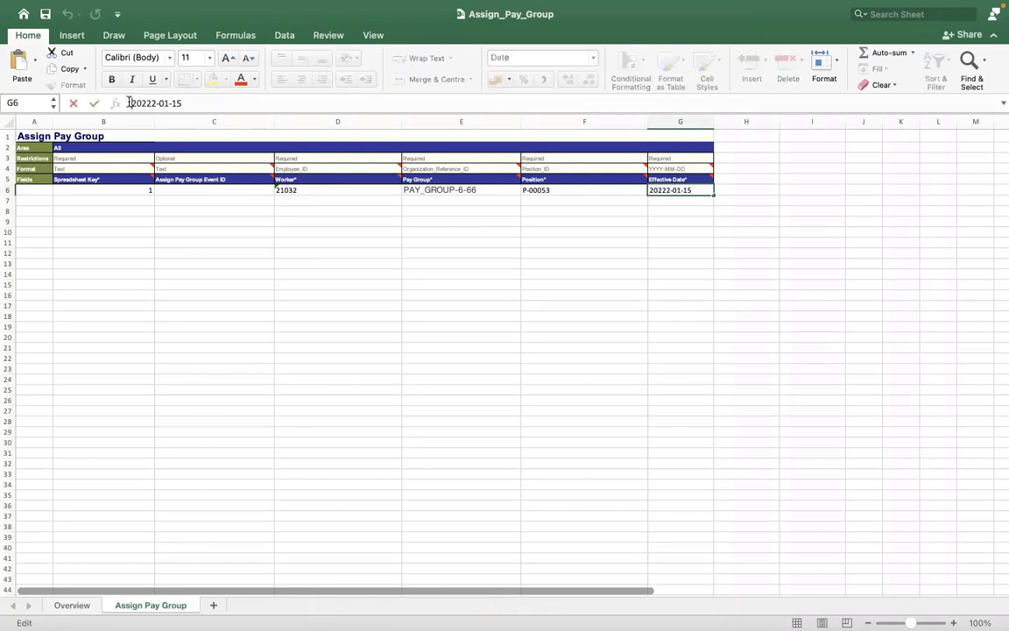
click(202, 215)
click(457, 209)
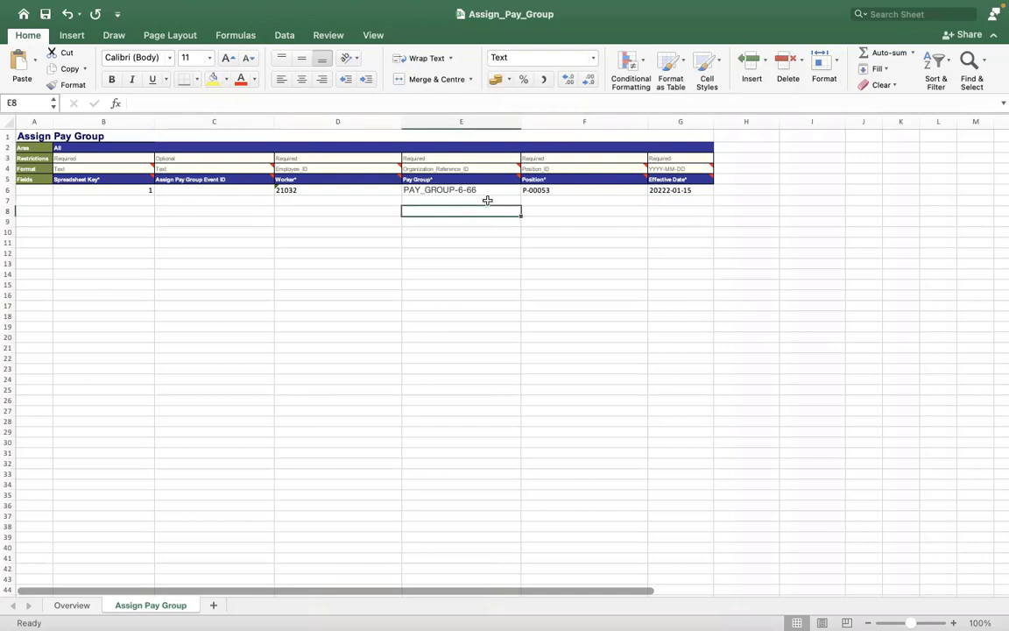
click(654, 193)
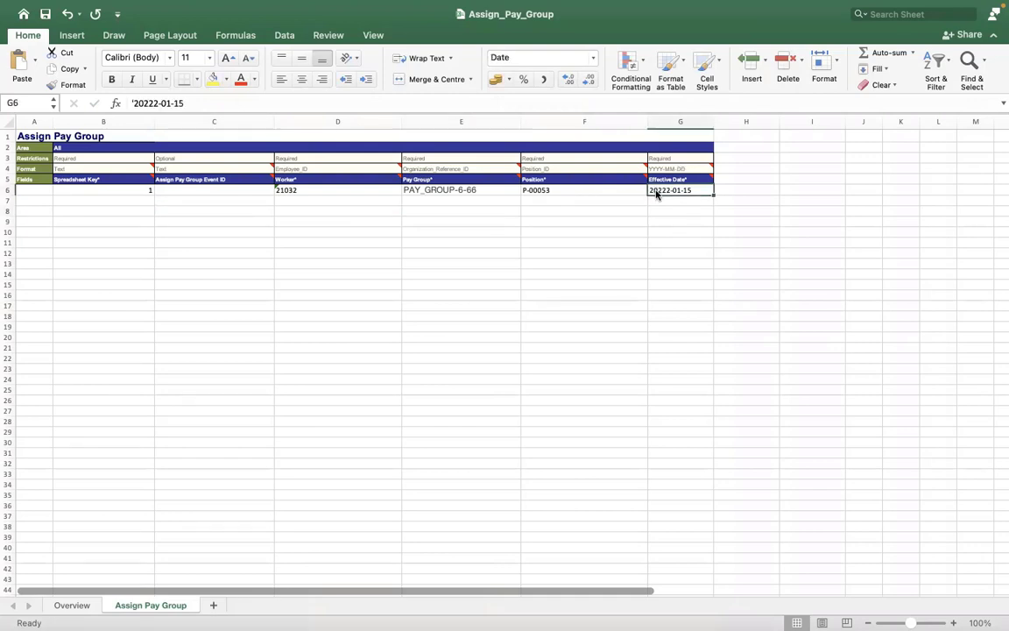
right_click(659, 191)
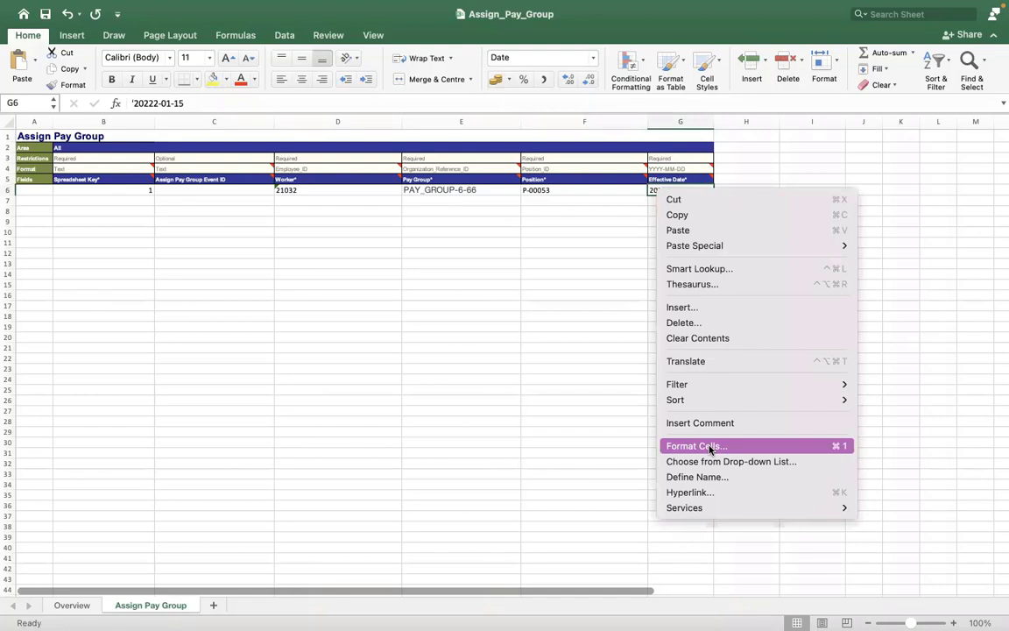
click(711, 447)
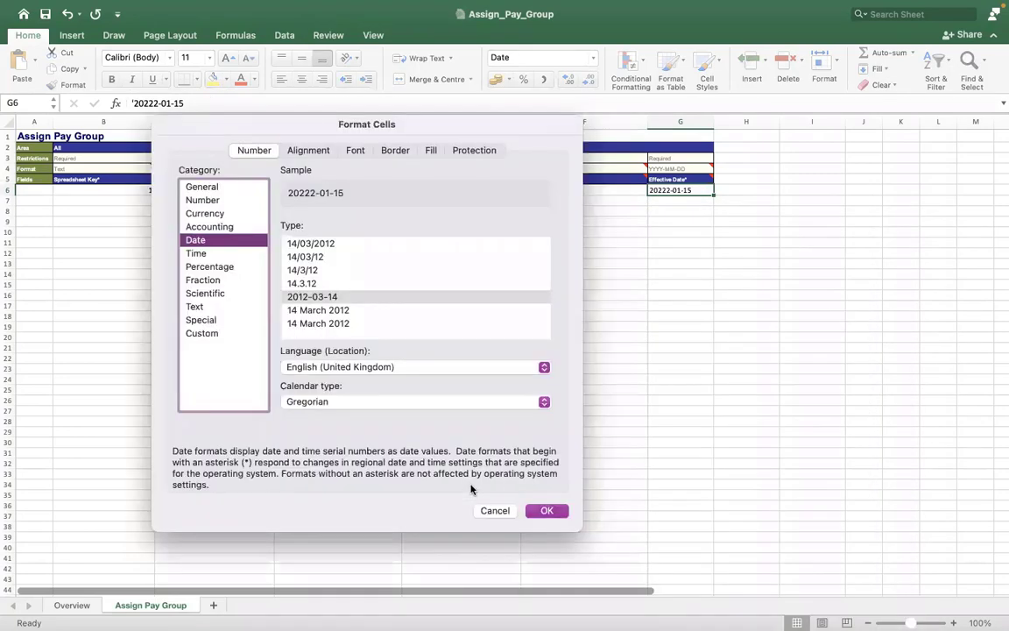
click(492, 508)
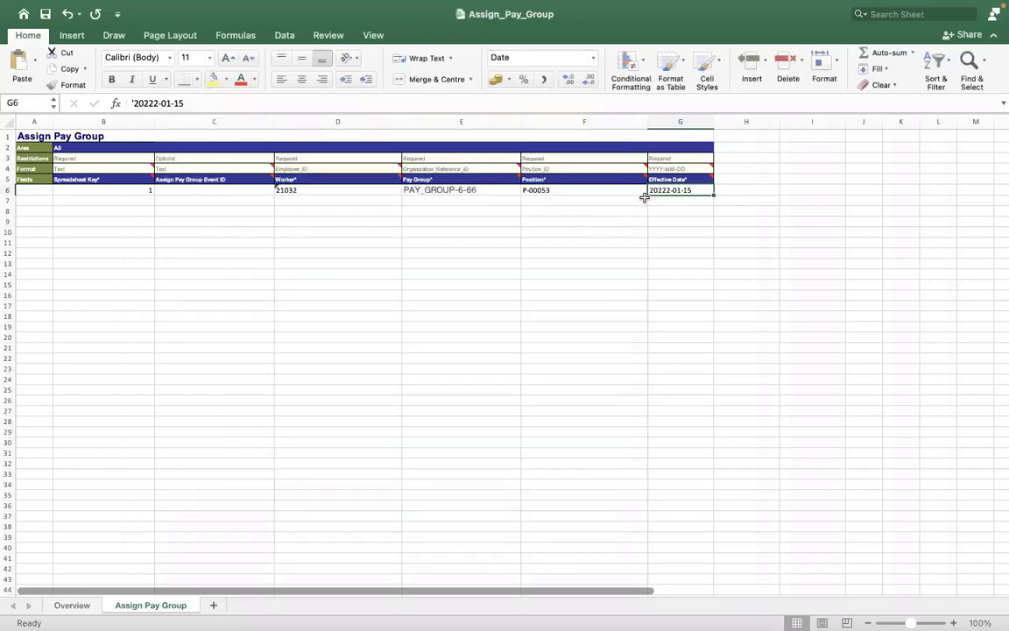
click(642, 190)
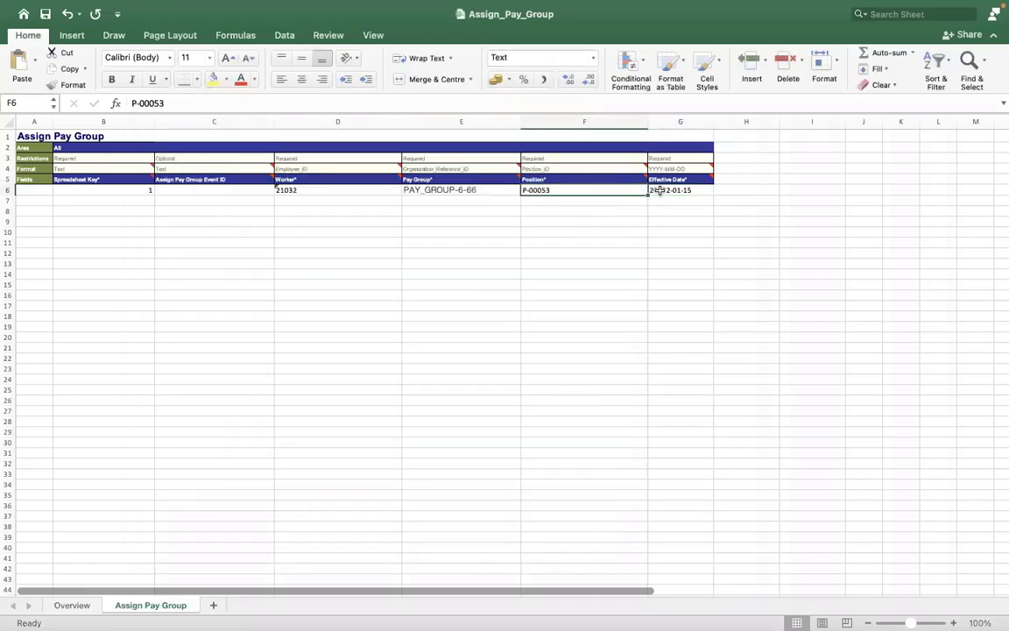
click(659, 190)
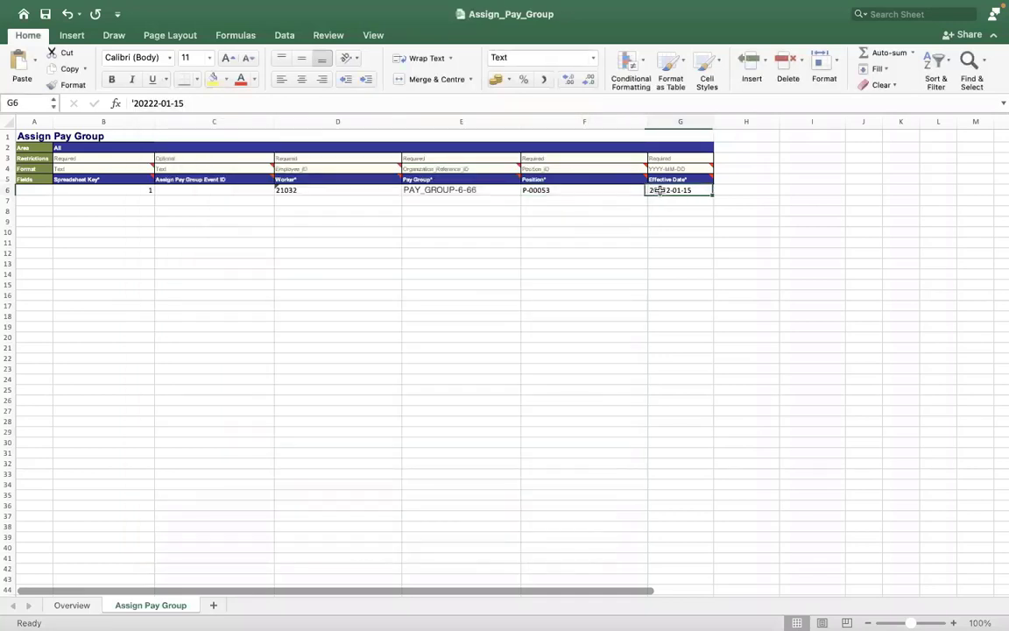
Delete the extra 2 so G6 reads 2022-01-15, then recheck the row's Worker ID and Pay Group
click(150, 103)
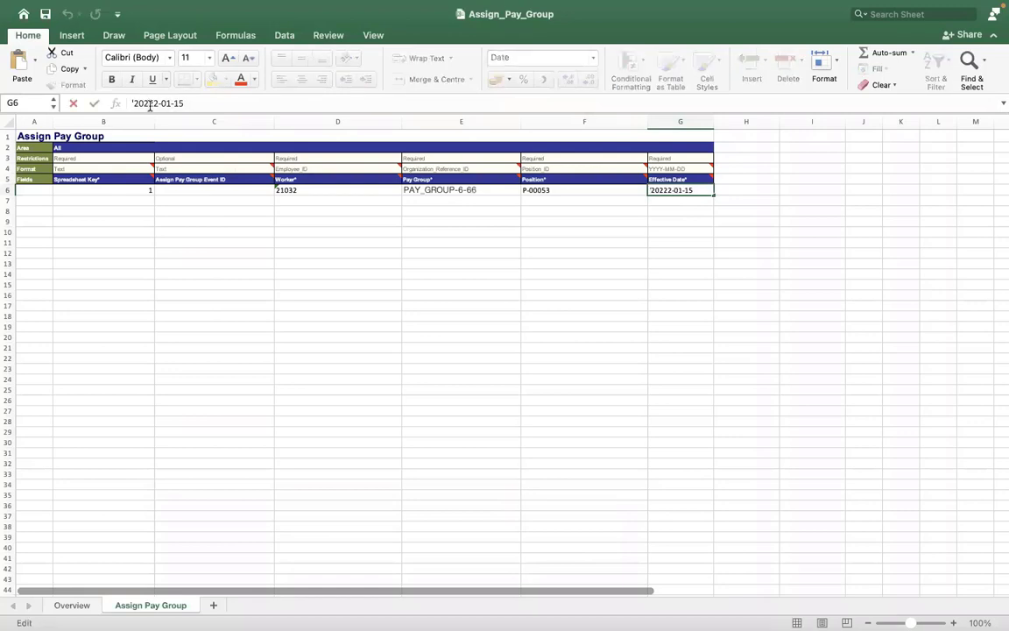
key(BackSpace)
click(216, 243)
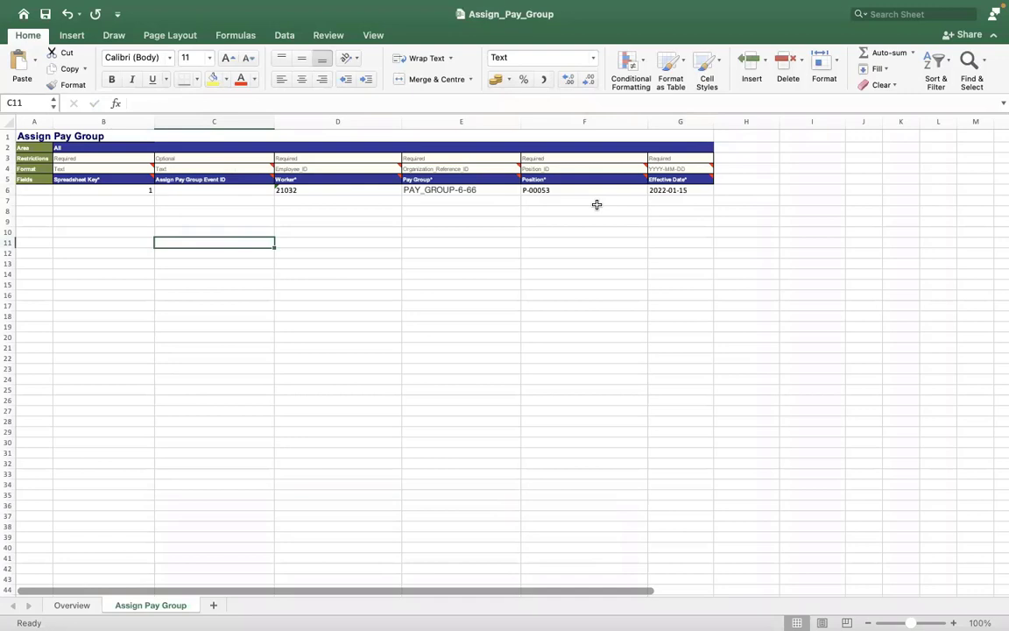
click(661, 191)
click(211, 103)
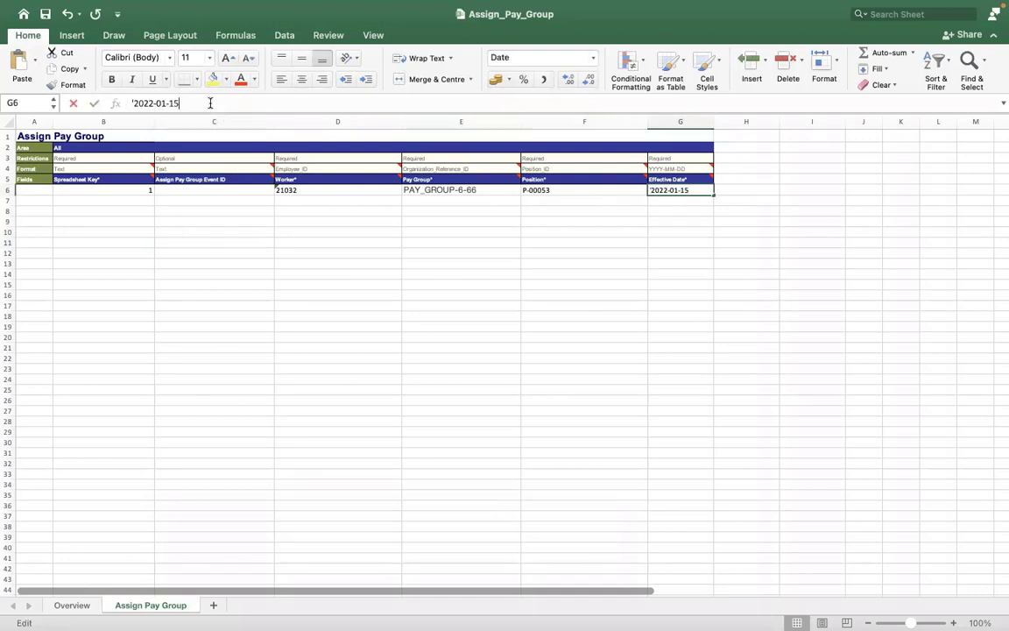
click(263, 282)
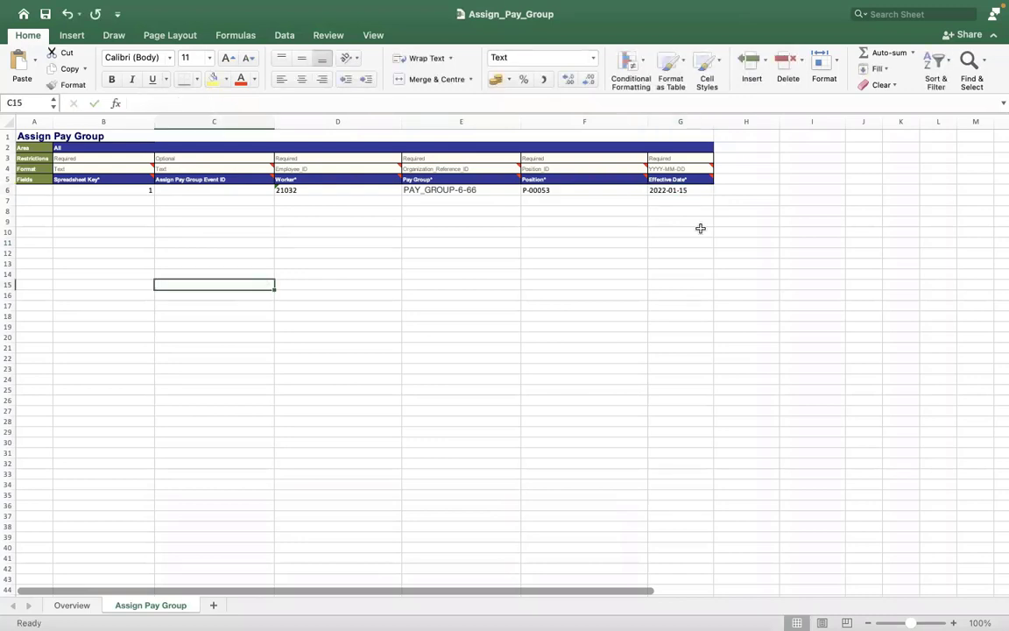
click(663, 191)
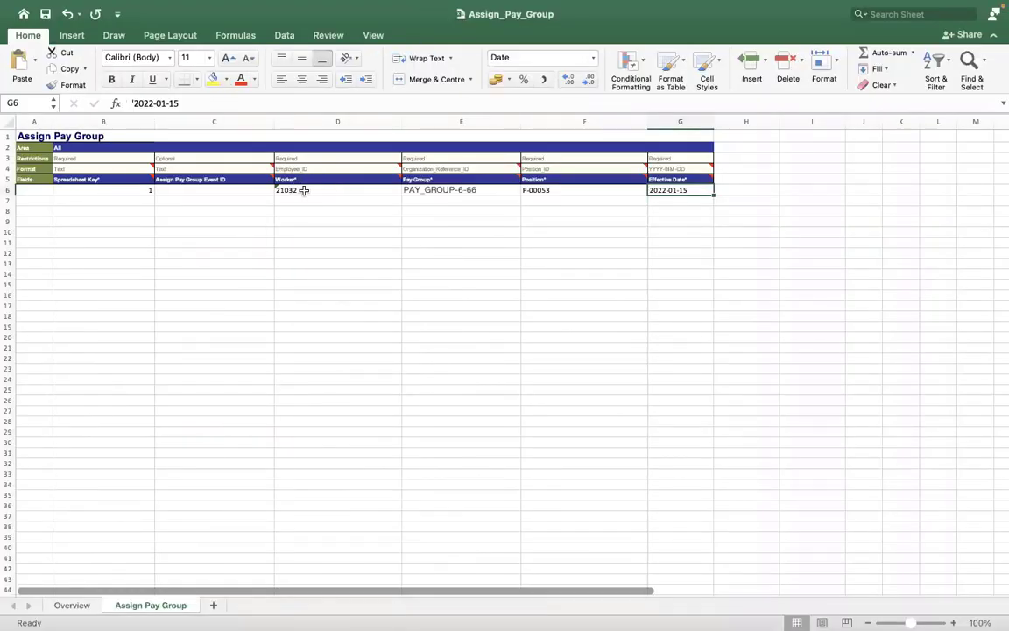
click(303, 190)
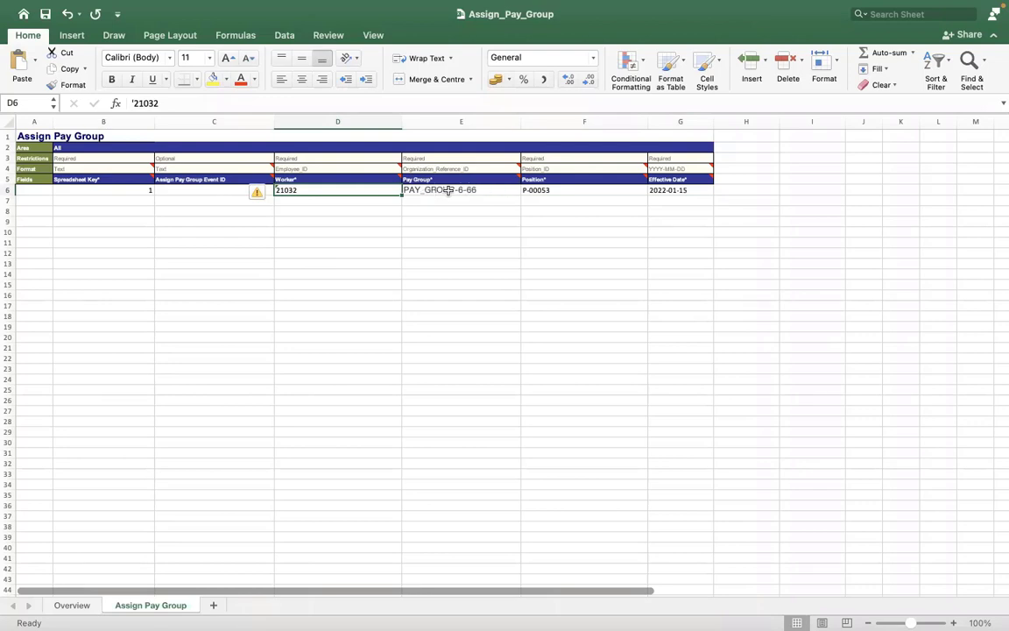
key(Right)
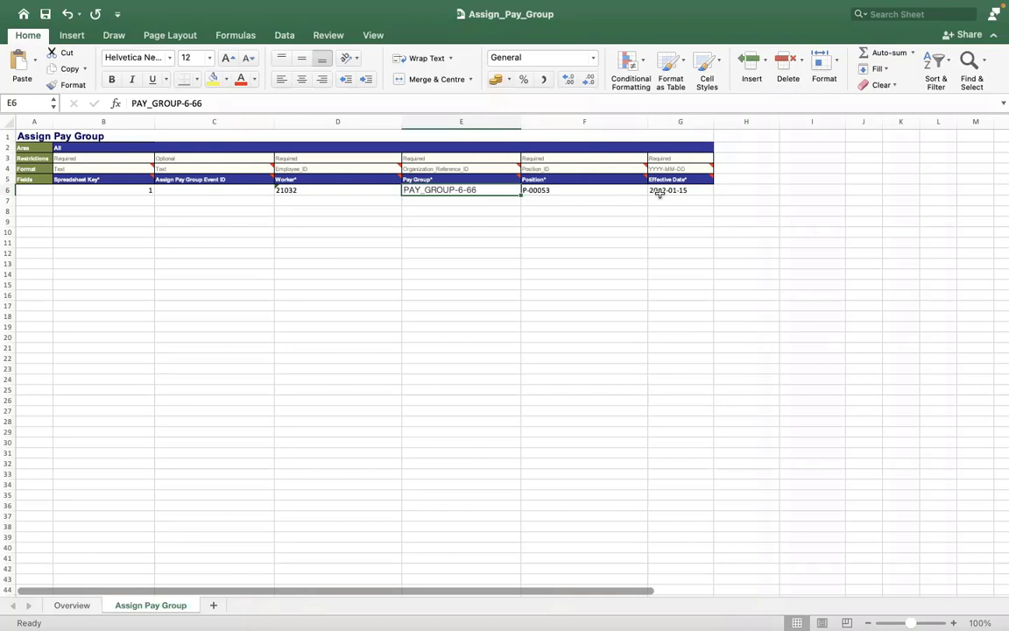
click(642, 221)
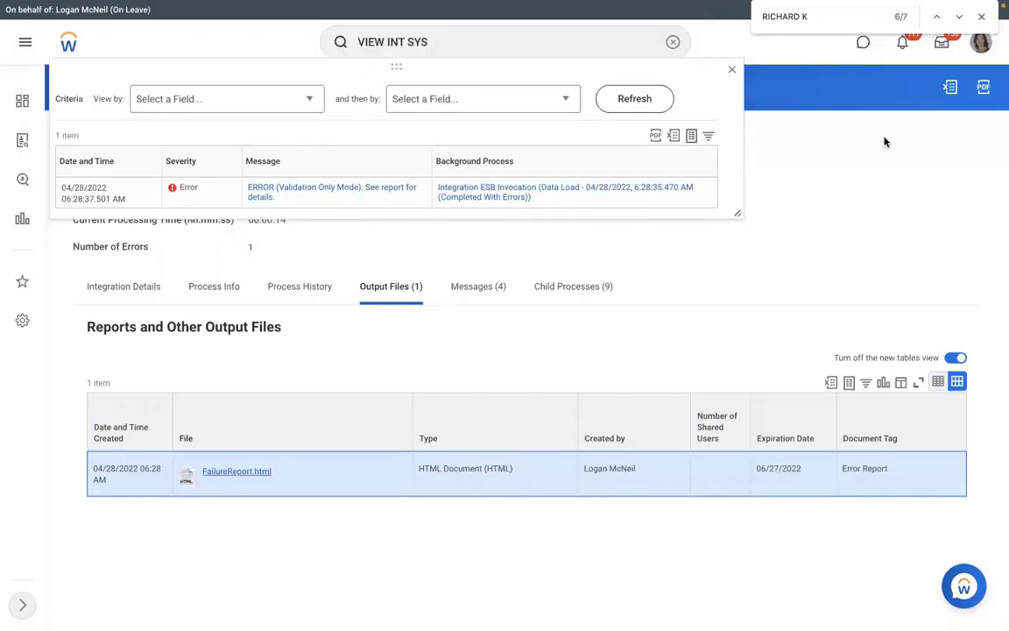
Close the Messages popup and launch the RMS - Assign Pay Group integration again
click(788, 150)
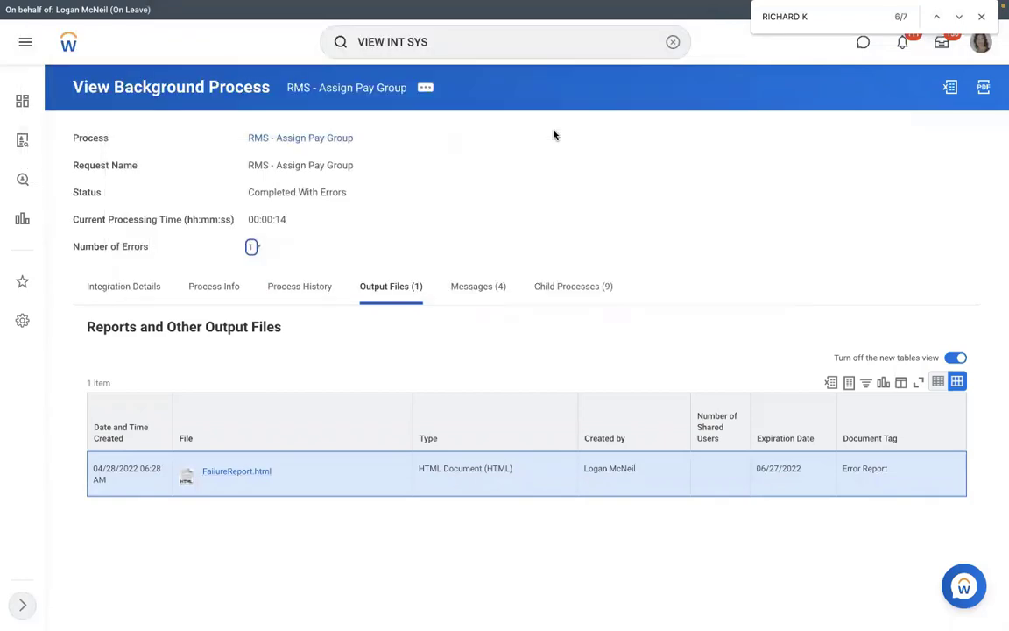
click(154, 289)
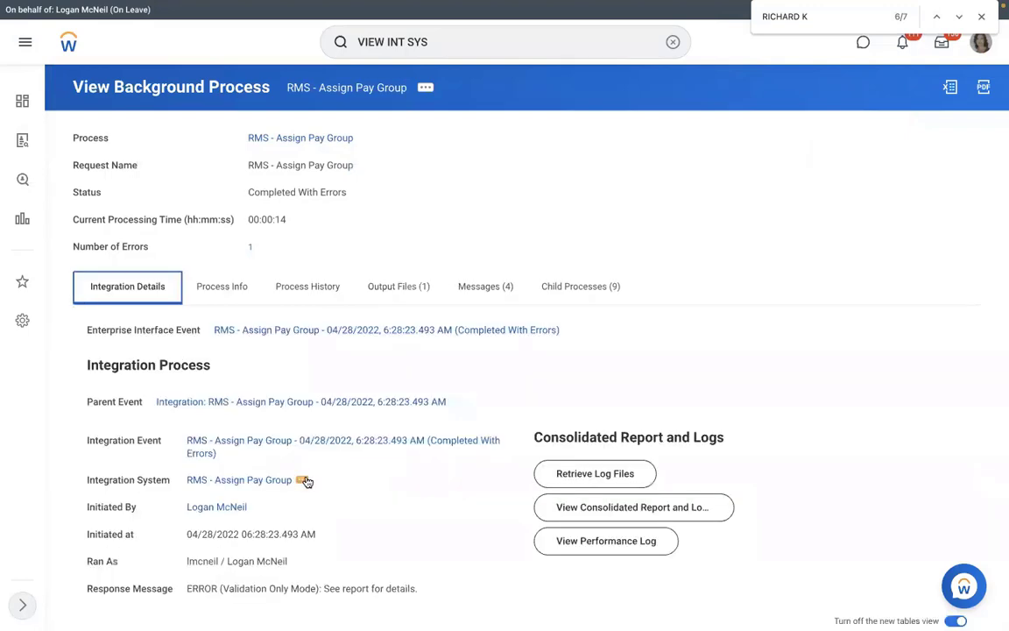
click(302, 480)
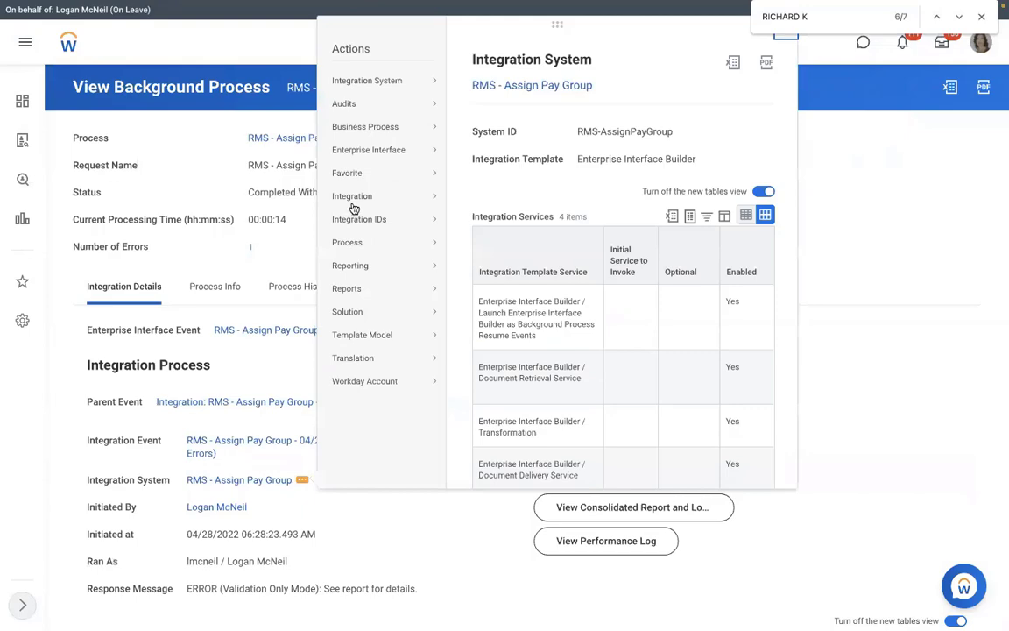
mouse_move(421, 196)
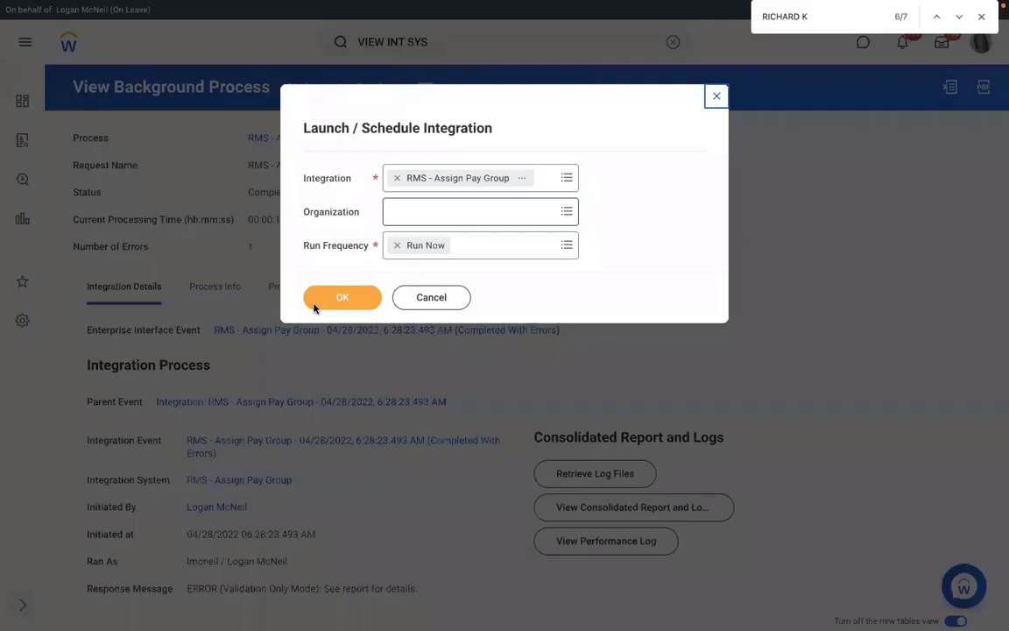
click(315, 304)
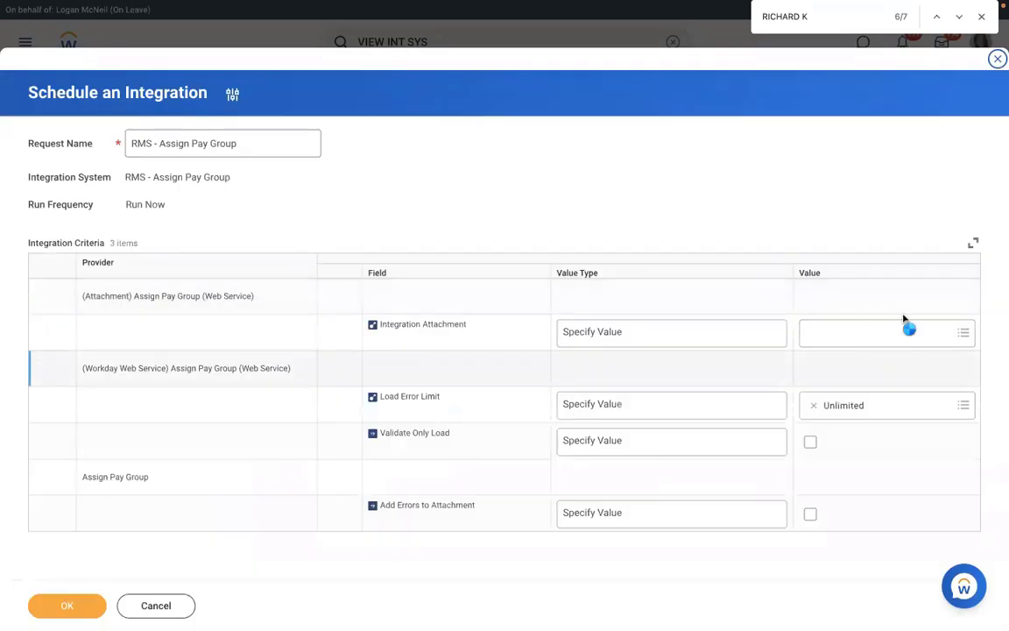
Attach the corrected Assign_Pay_Group.xlsx and set the Validate Only Load and Add Errors to Attachment options
click(904, 322)
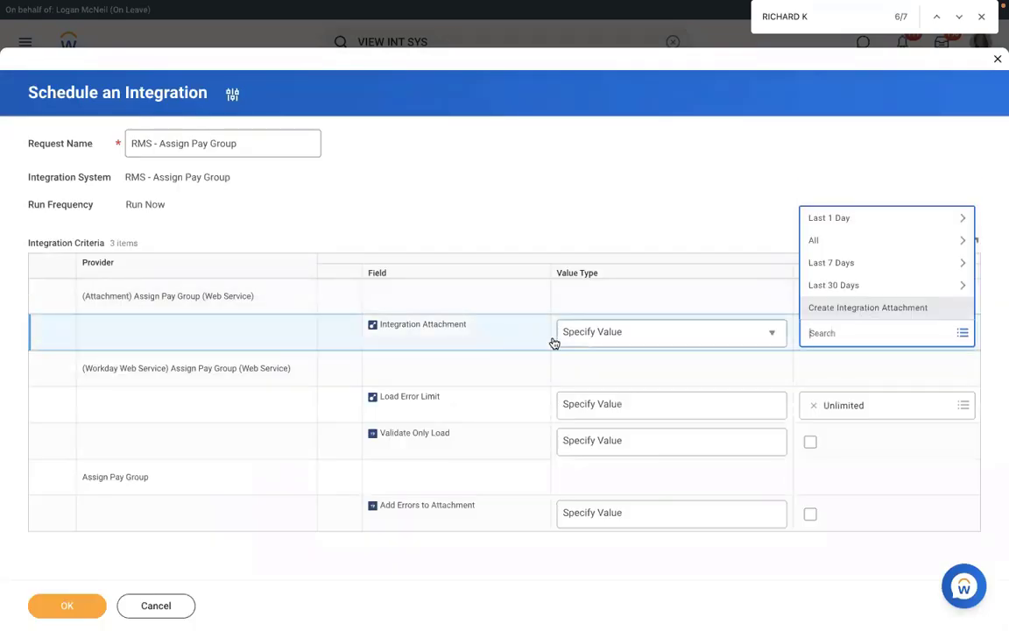
key(Return)
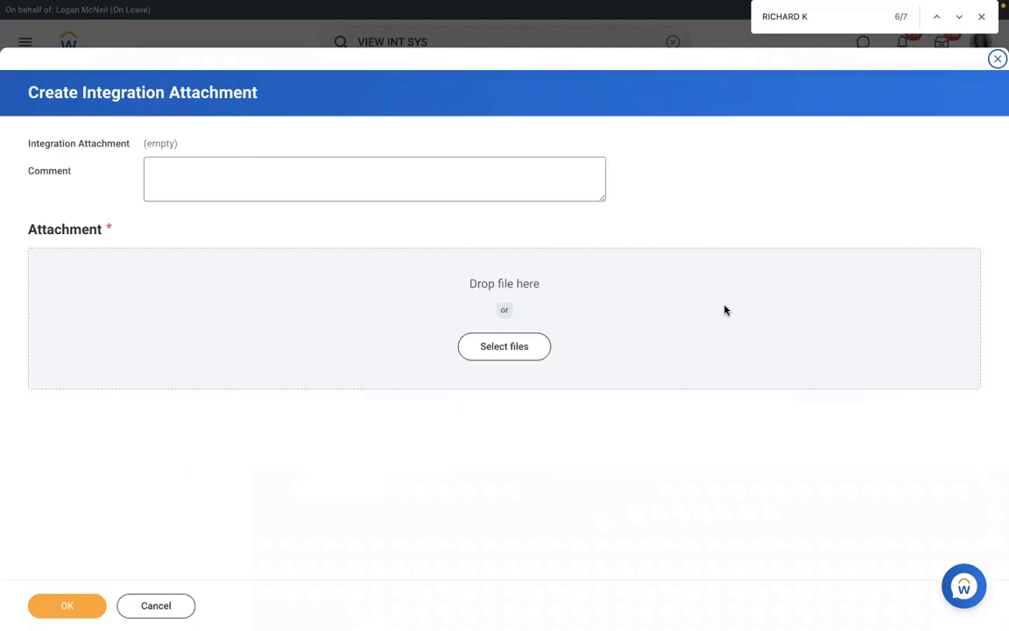
click(65, 607)
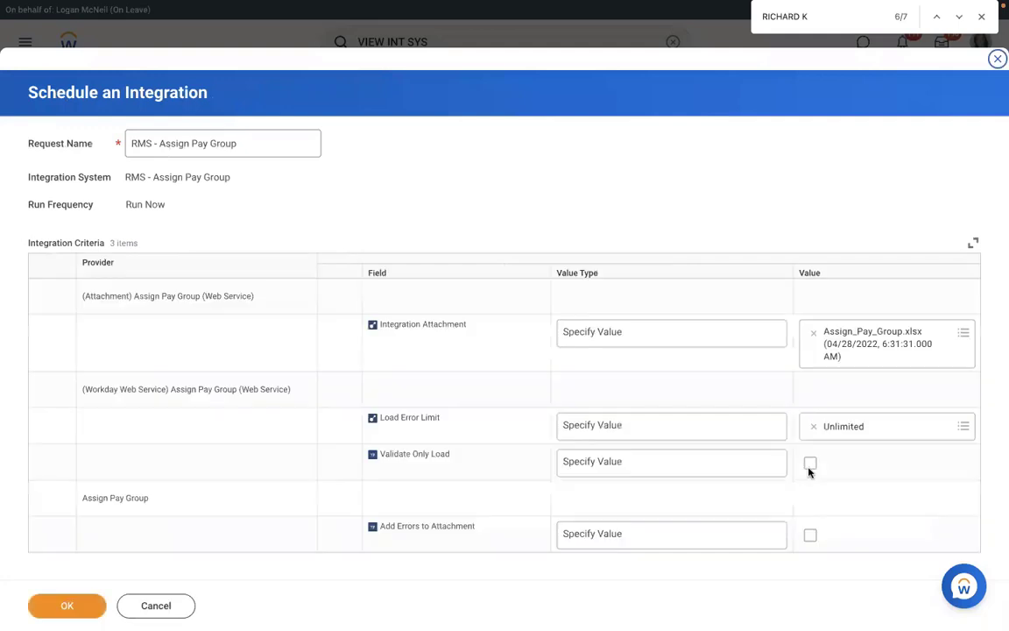
click(851, 478)
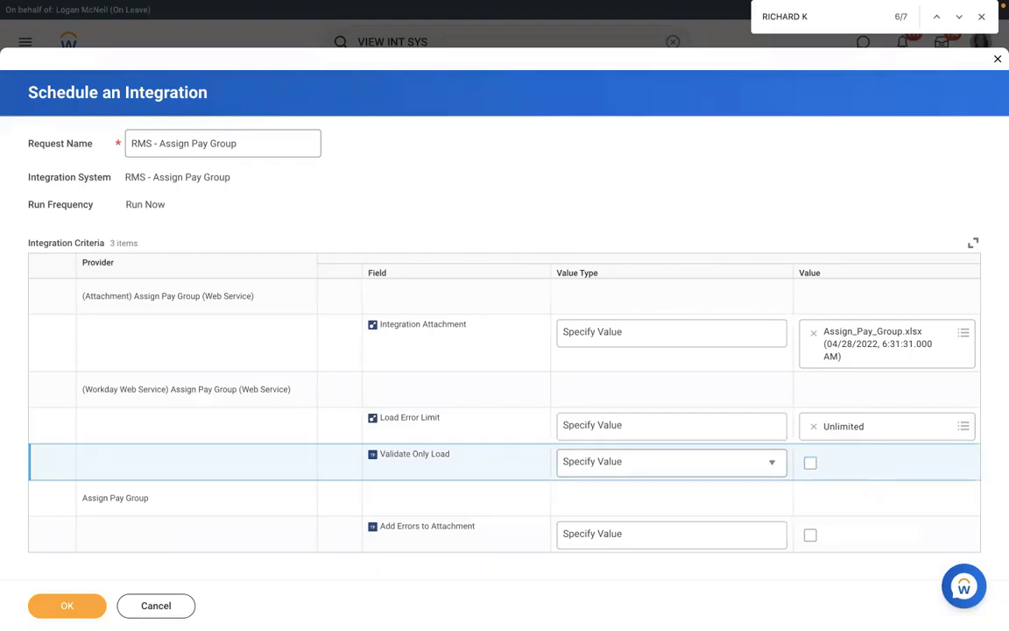
click(810, 535)
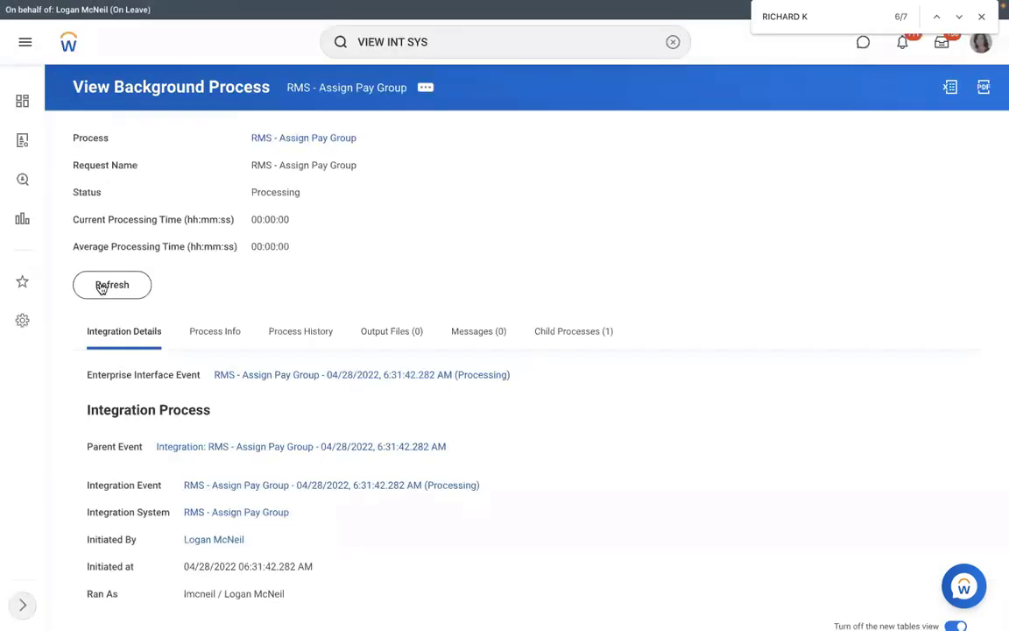
Submit the run and refresh its progress until it reaches 94% with 9 child processes
click(101, 285)
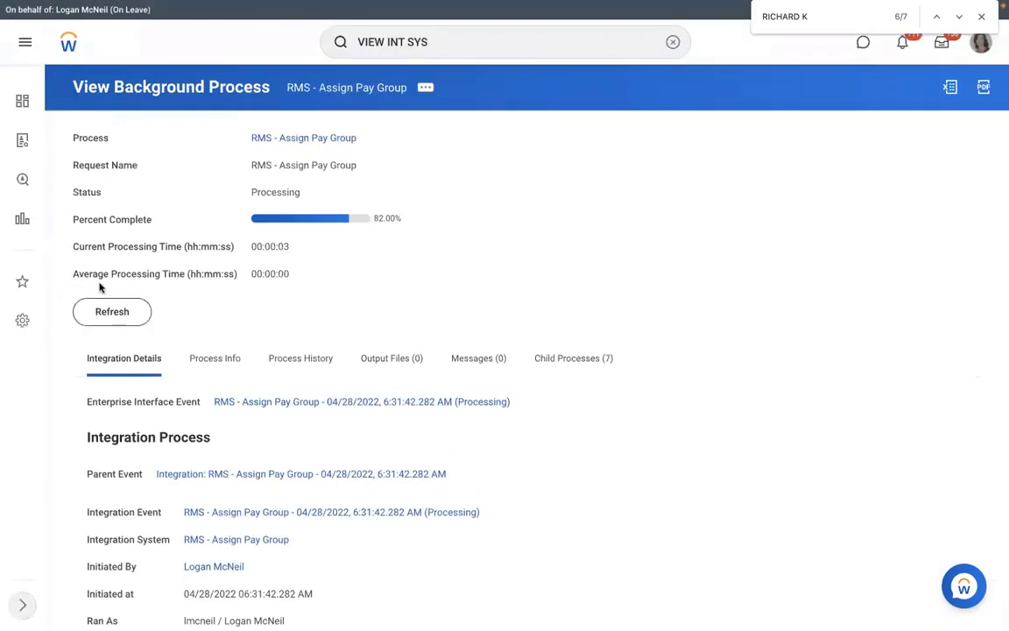
click(104, 317)
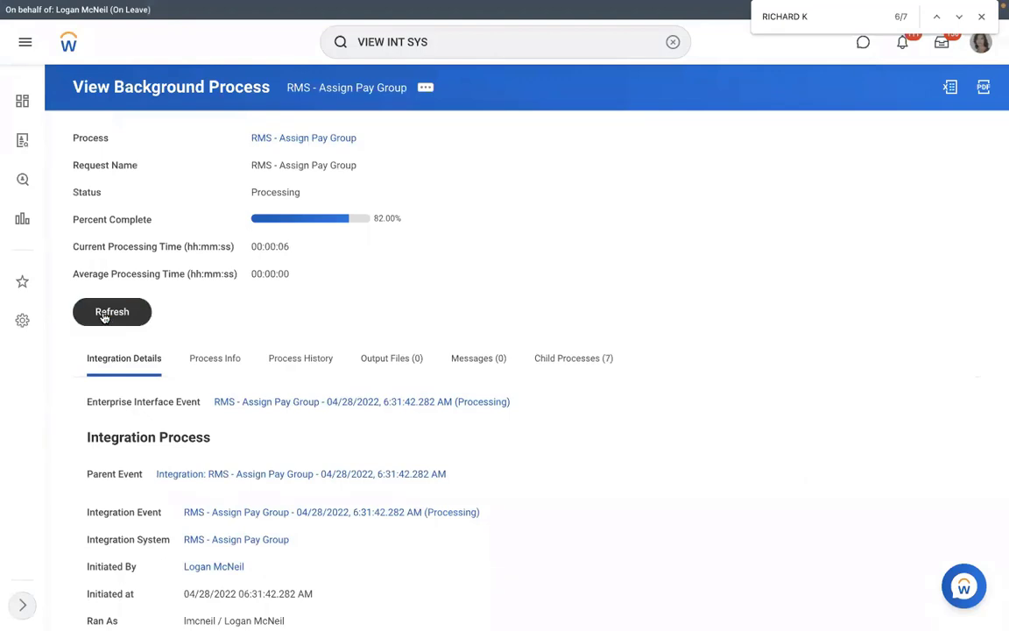
click(104, 317)
click(104, 317)
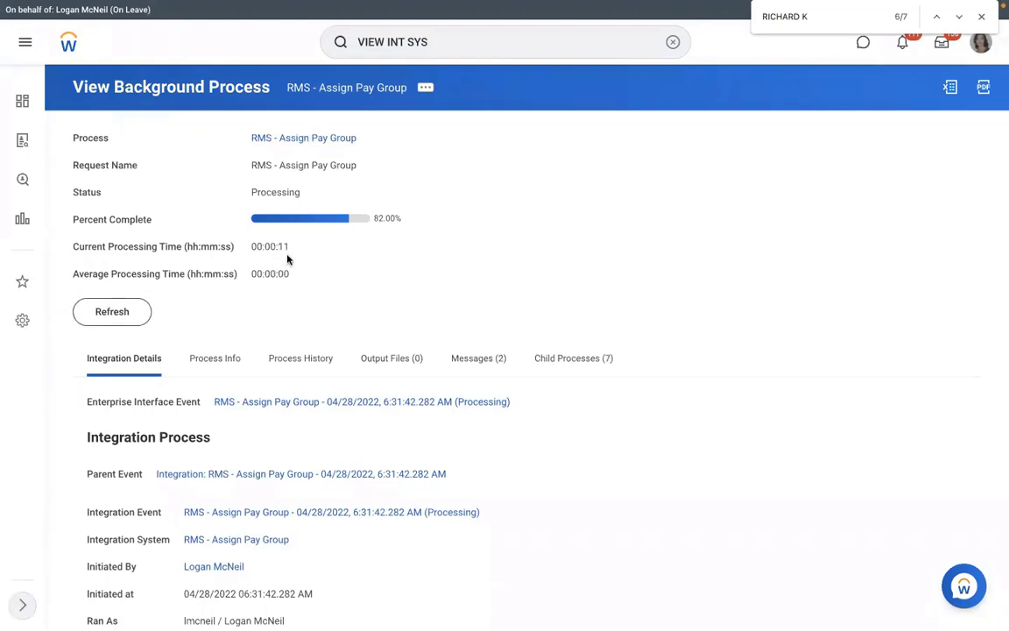
click(106, 315)
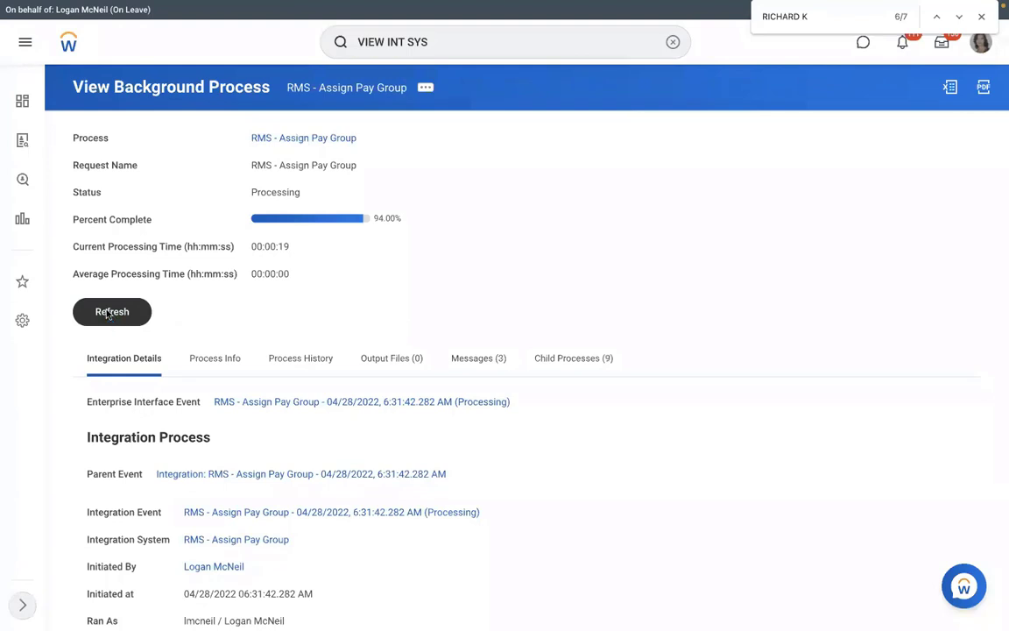
click(108, 315)
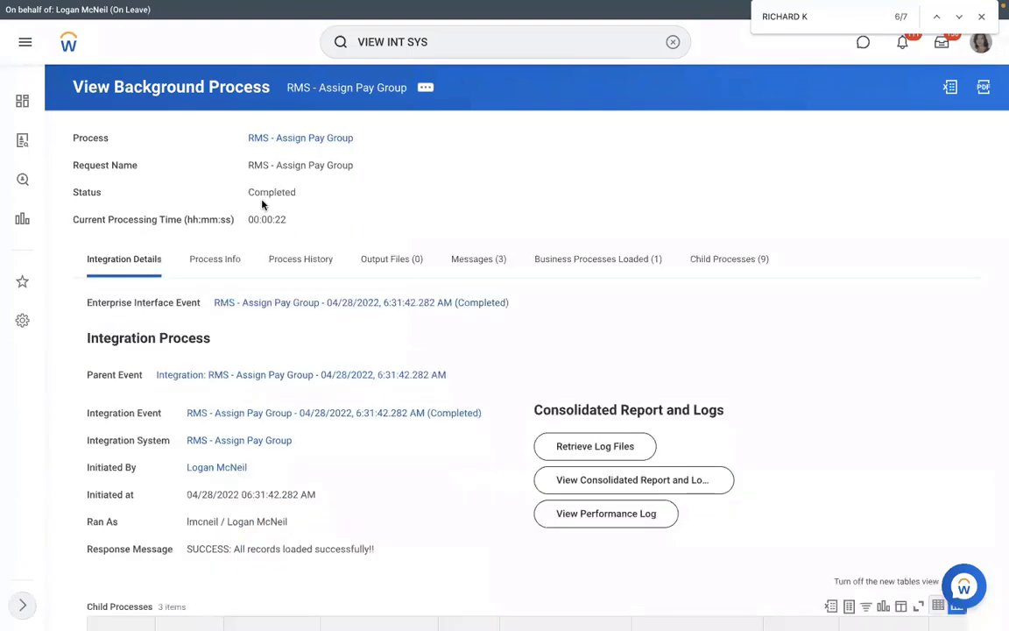
double_click(318, 193)
click(230, 260)
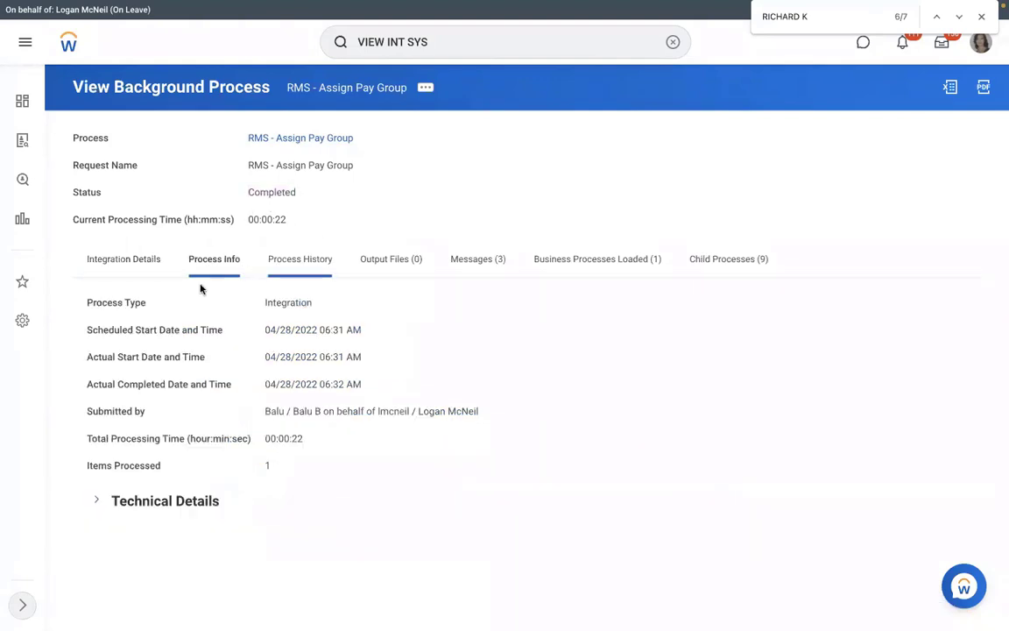
click(123, 259)
scroll(455, 177, down, 1)
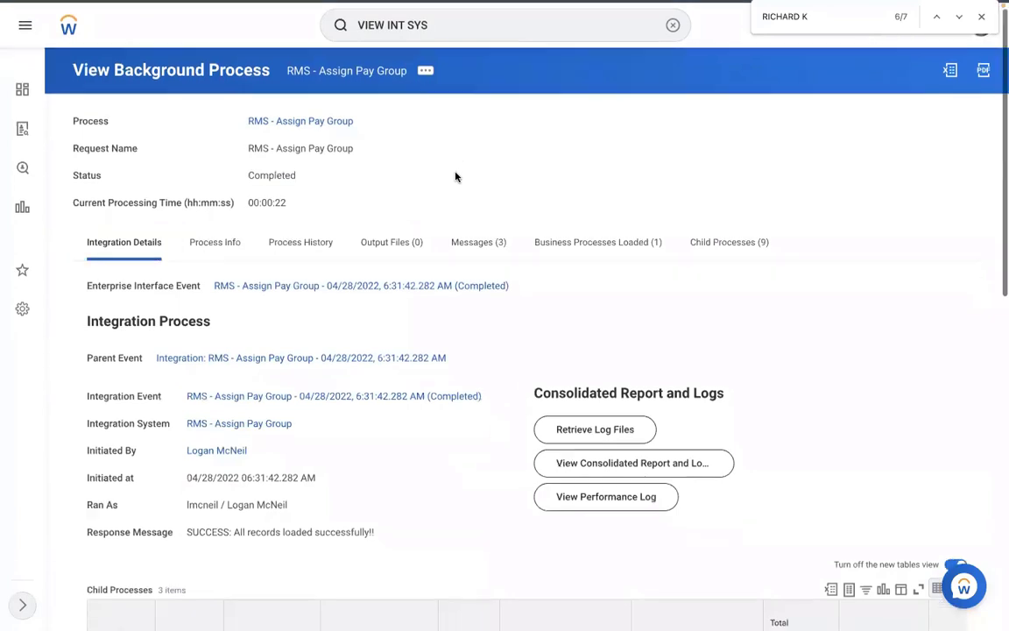
scroll(455, 177, down, 1)
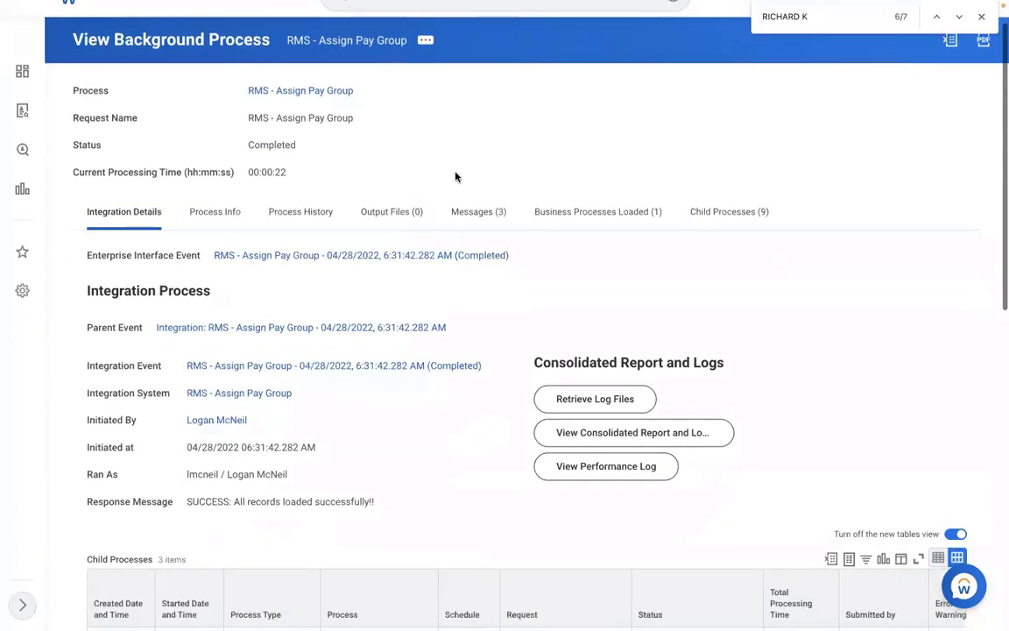
scroll(338, 329, down, 5)
scroll(321, 321, down, 3)
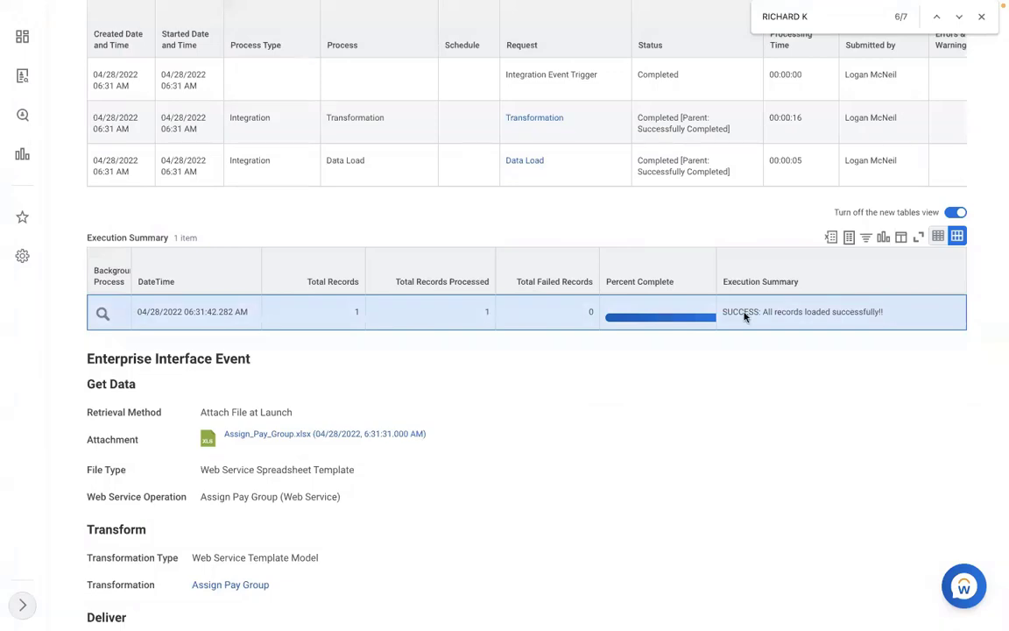
drag(726, 313, 895, 315)
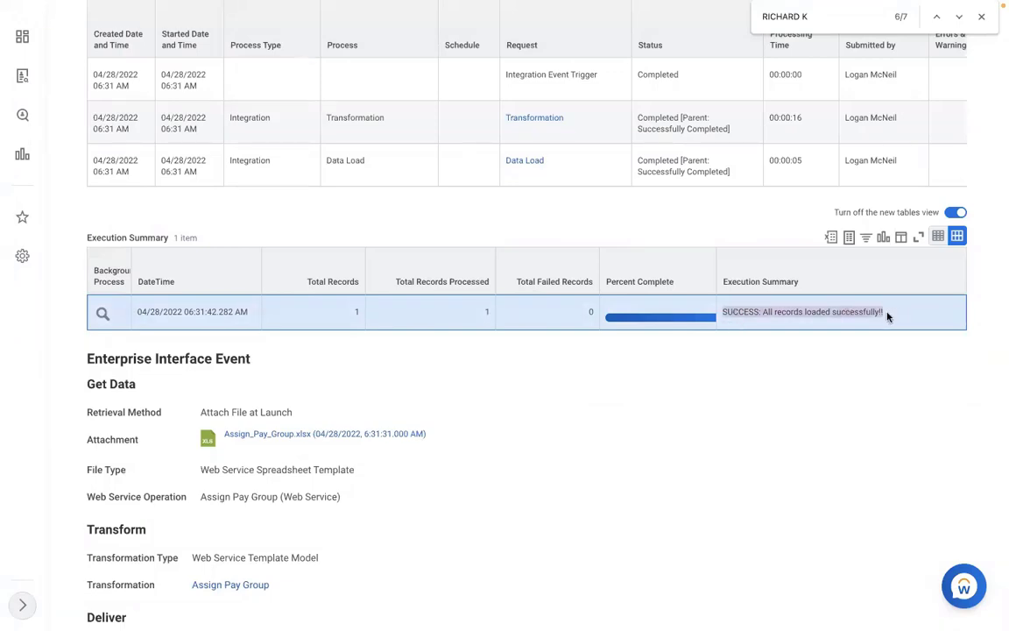
click(887, 316)
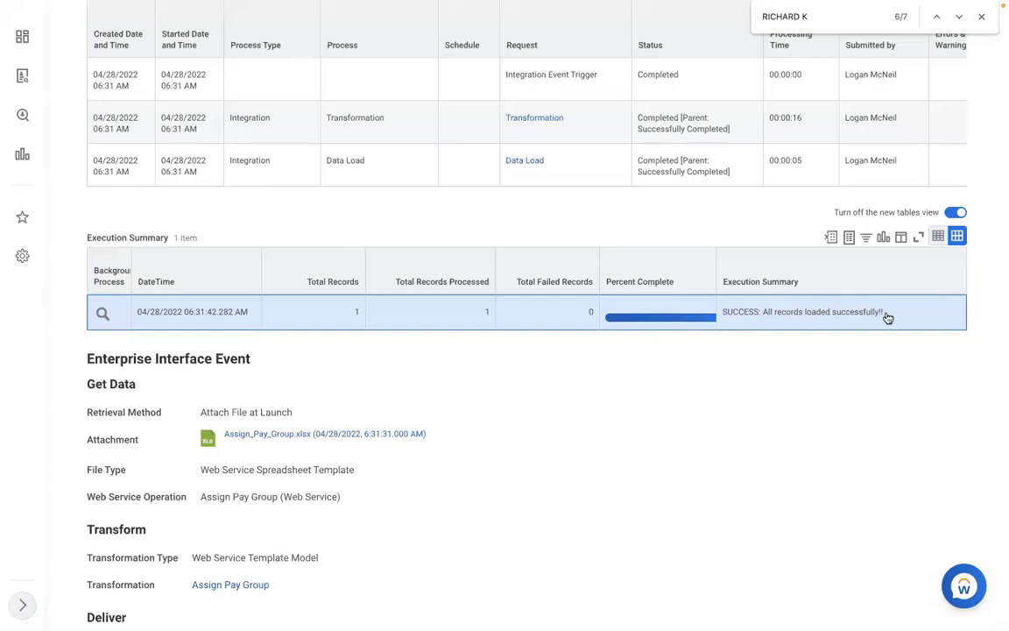
scroll(888, 316, up, 3)
scroll(888, 317, up, 7)
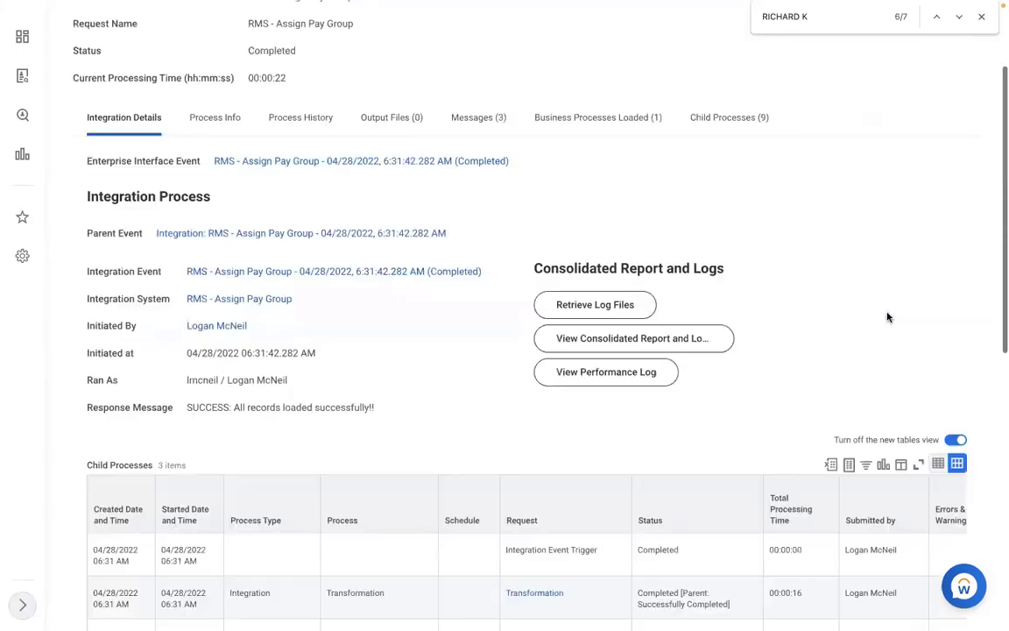
scroll(686, 79, up, 3)
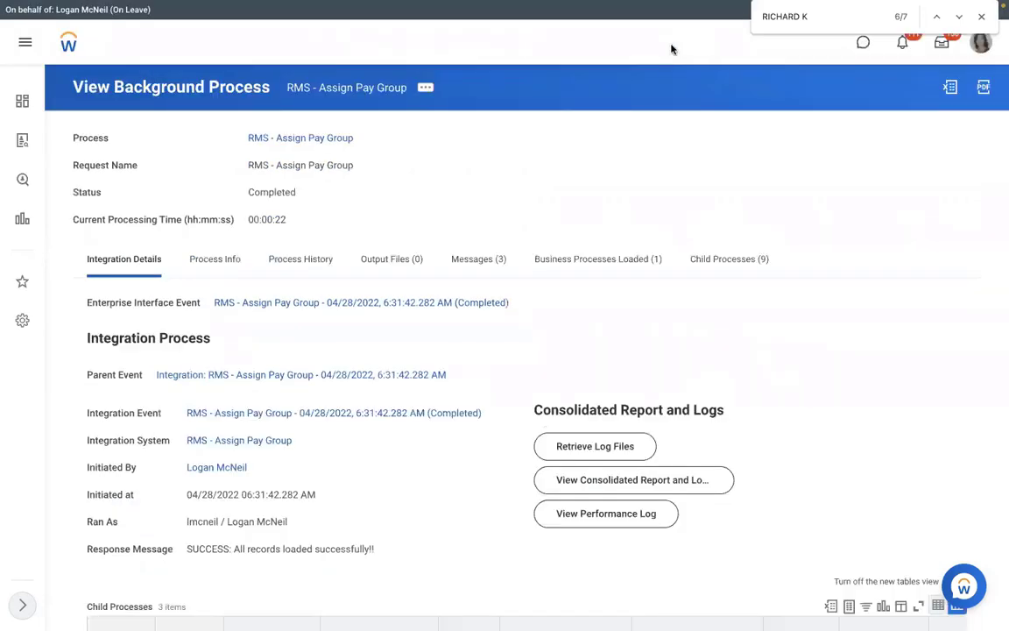
click(671, 45)
Start the View Pay Group task and search the pay group prompt for 'RMS'
text(VIEW PAY)
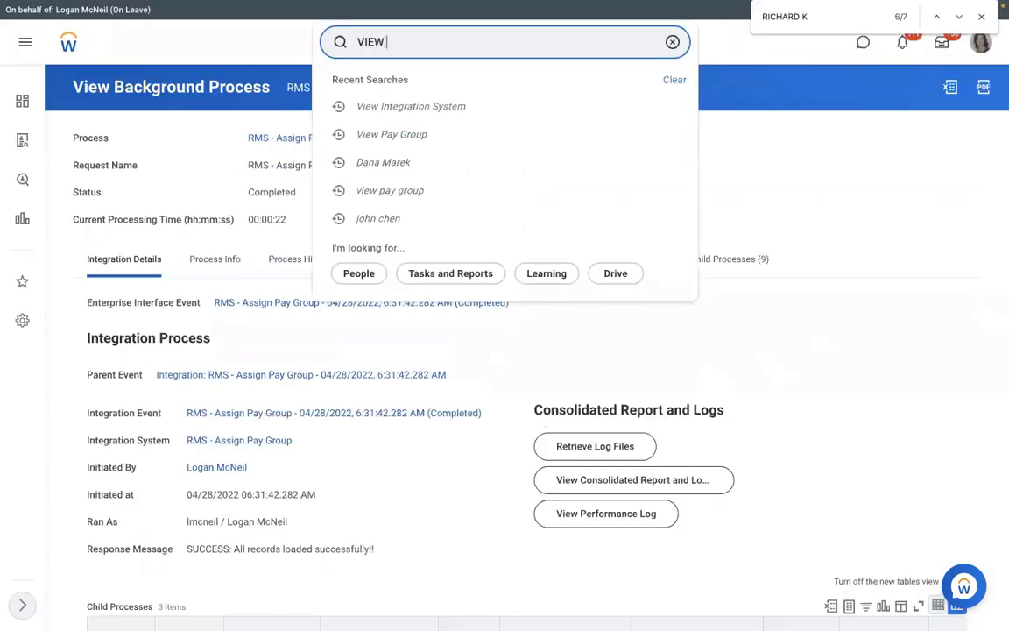
text( GROUP)
click(473, 86)
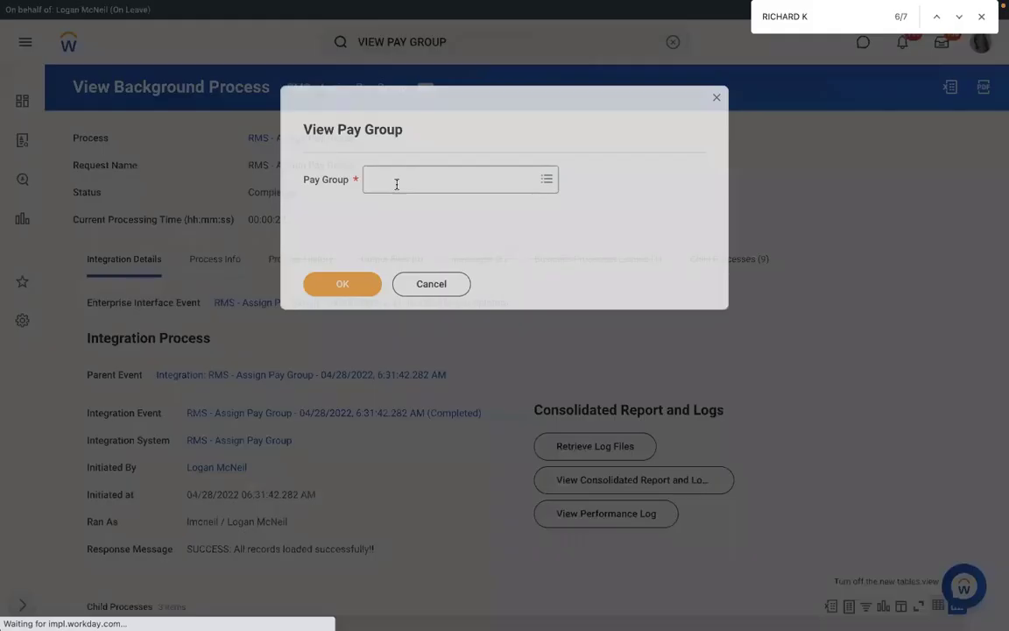
click(397, 179)
text(RB)
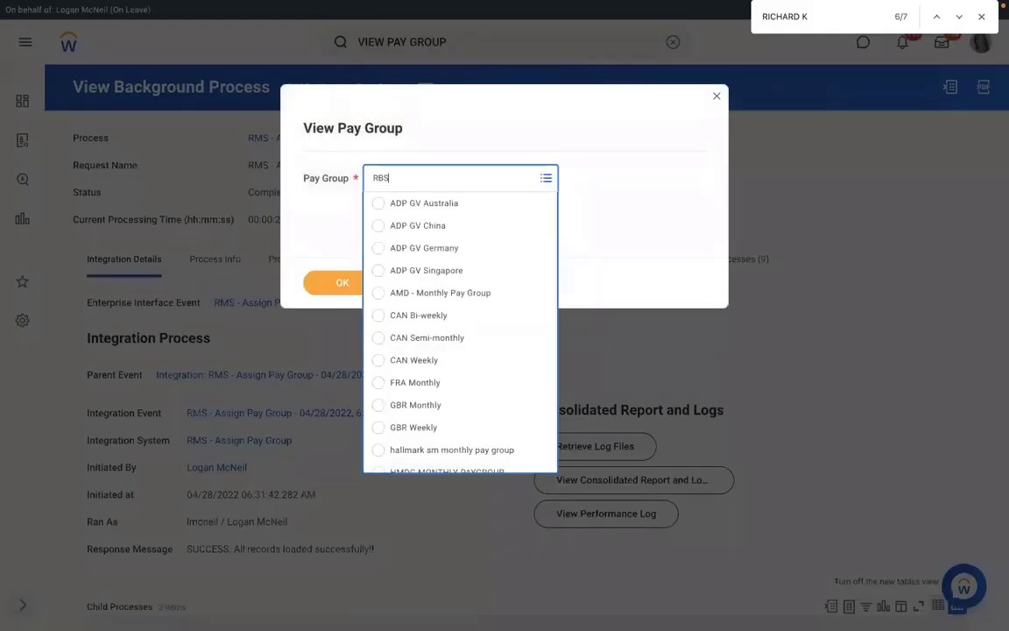
text(S)
key(BackSpace)
key(BackSpace)
text(MS)
key(Return)
Open RMS - Monthly PYG's Members tab, then bring up the Word notes on PYG assignment methods
click(331, 283)
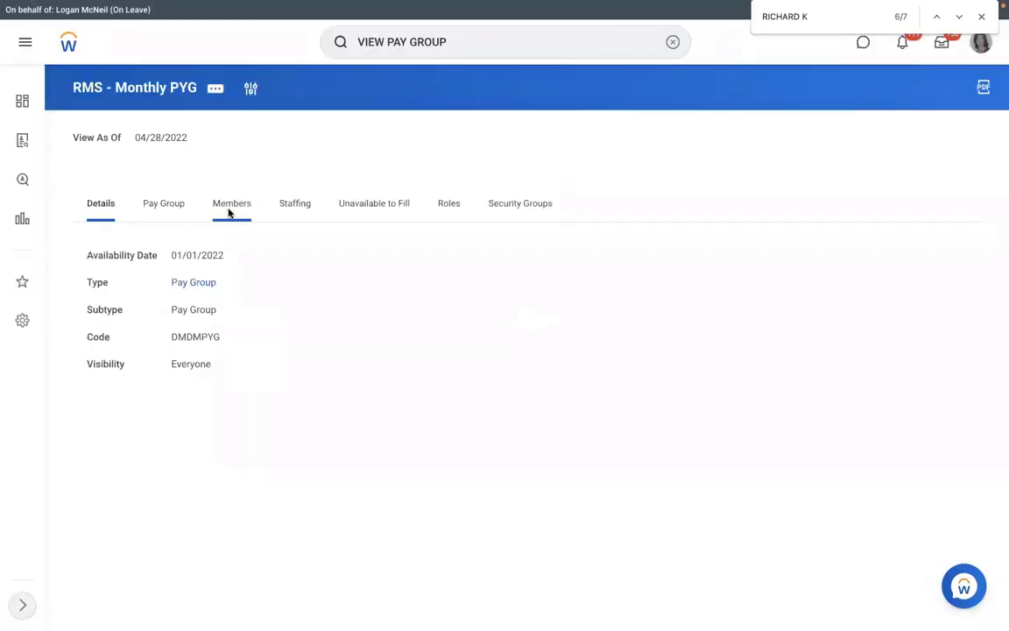
click(230, 206)
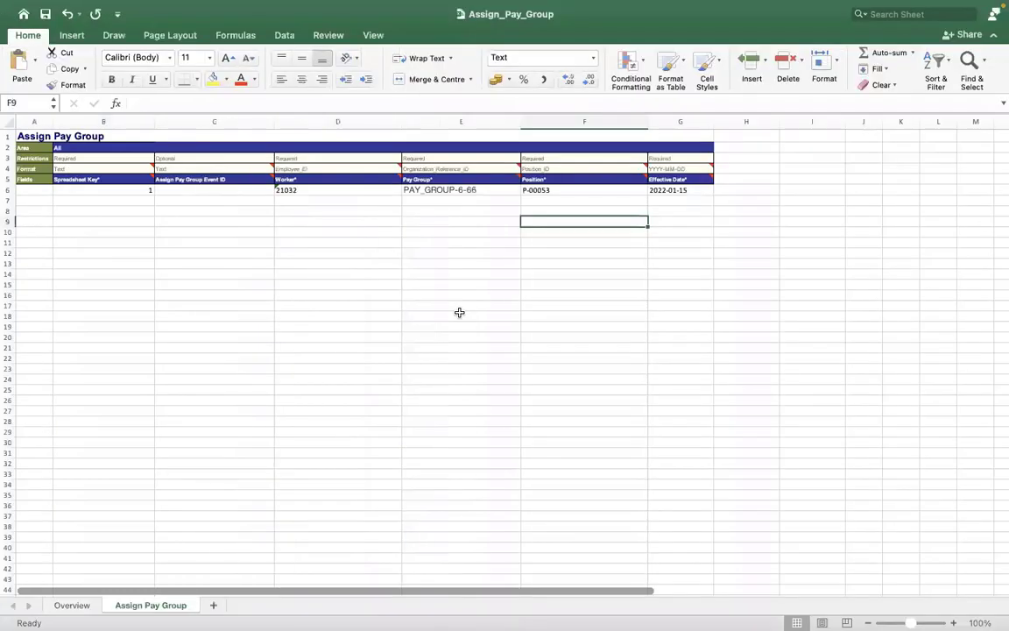
key(ctrl+Right)
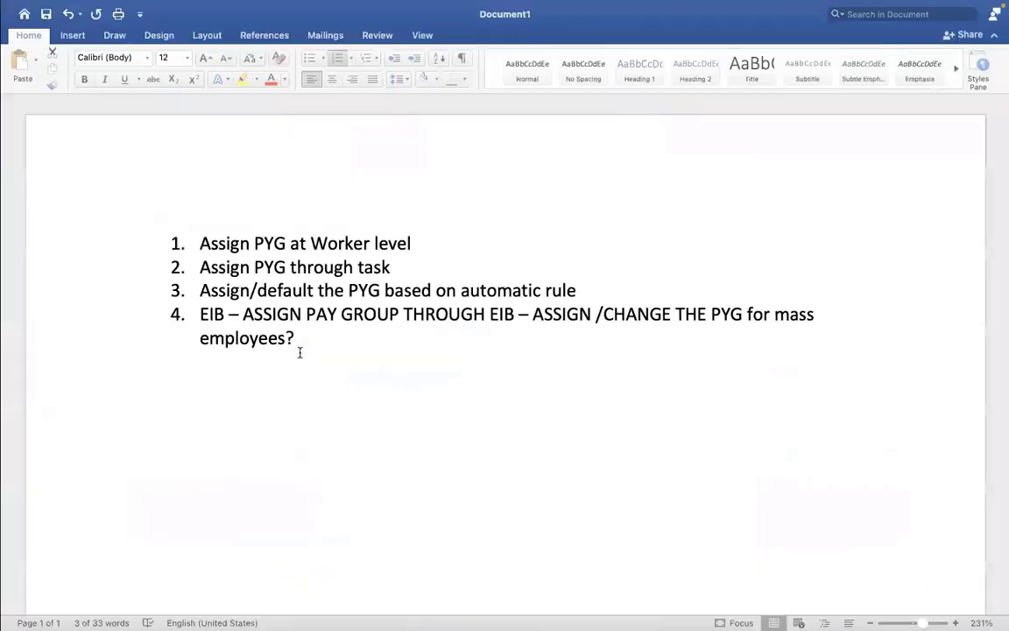